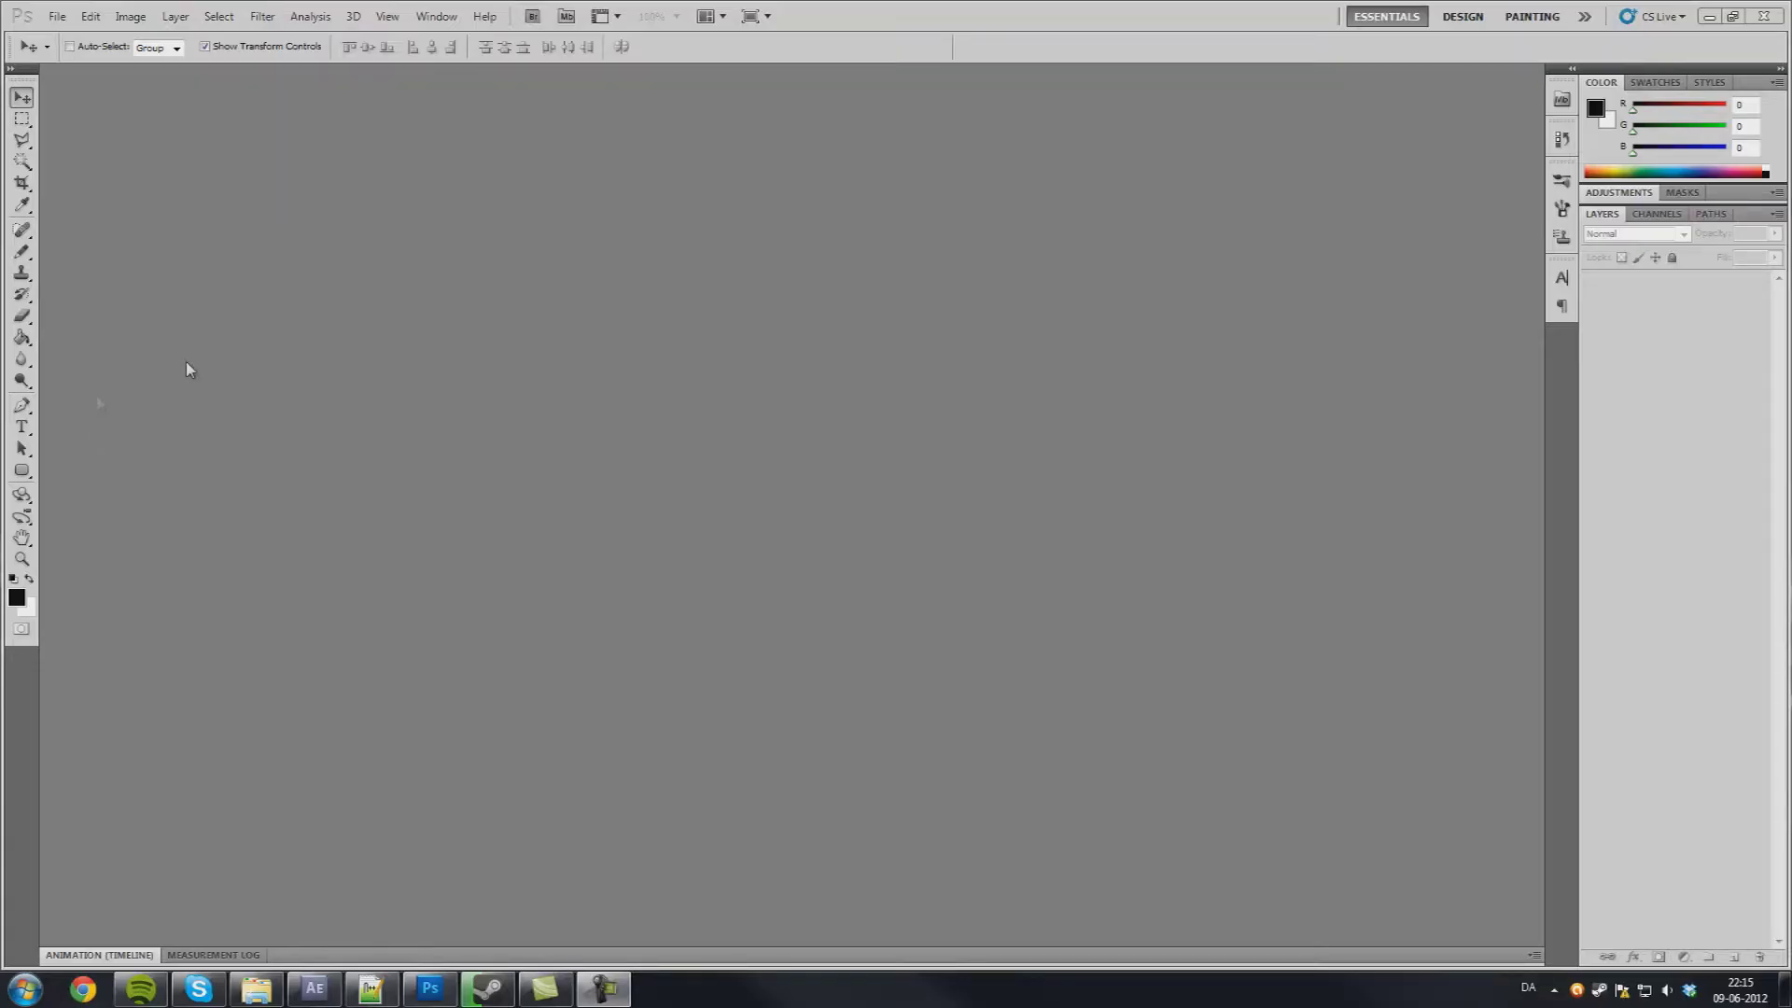
- Create the new Untitled-1 document at 1280 × 720 pixels with a white background
click(56, 17)
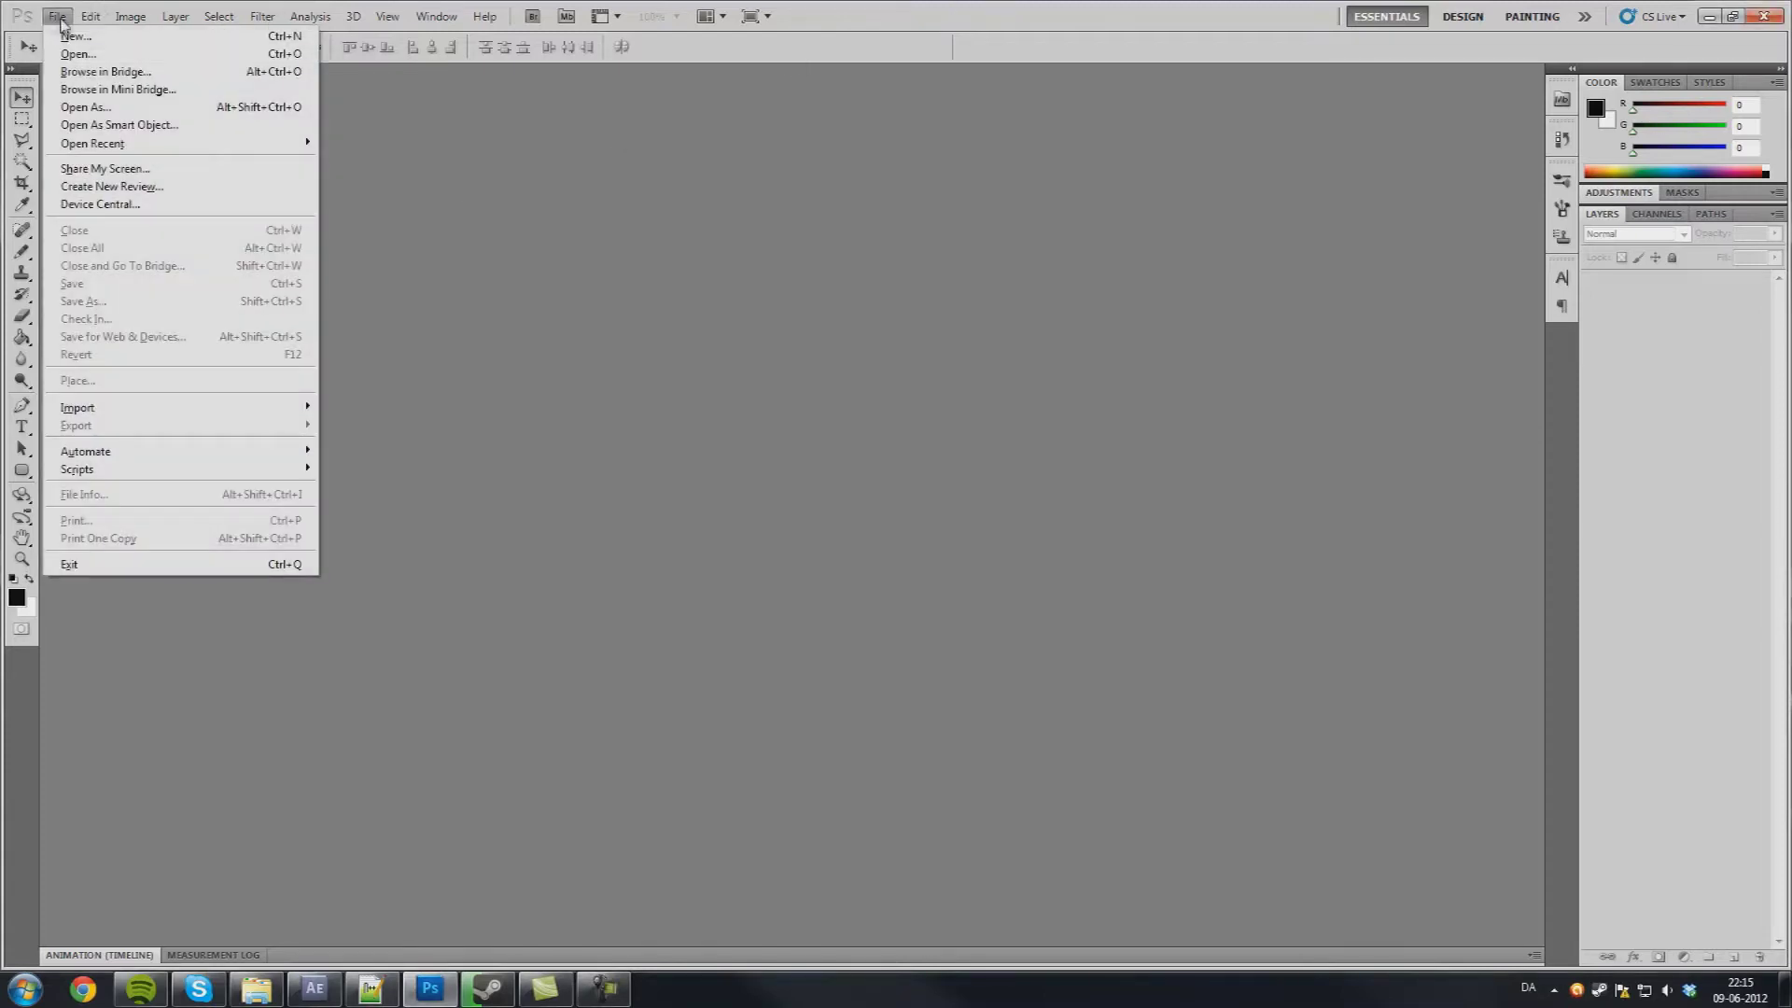
click(106, 37)
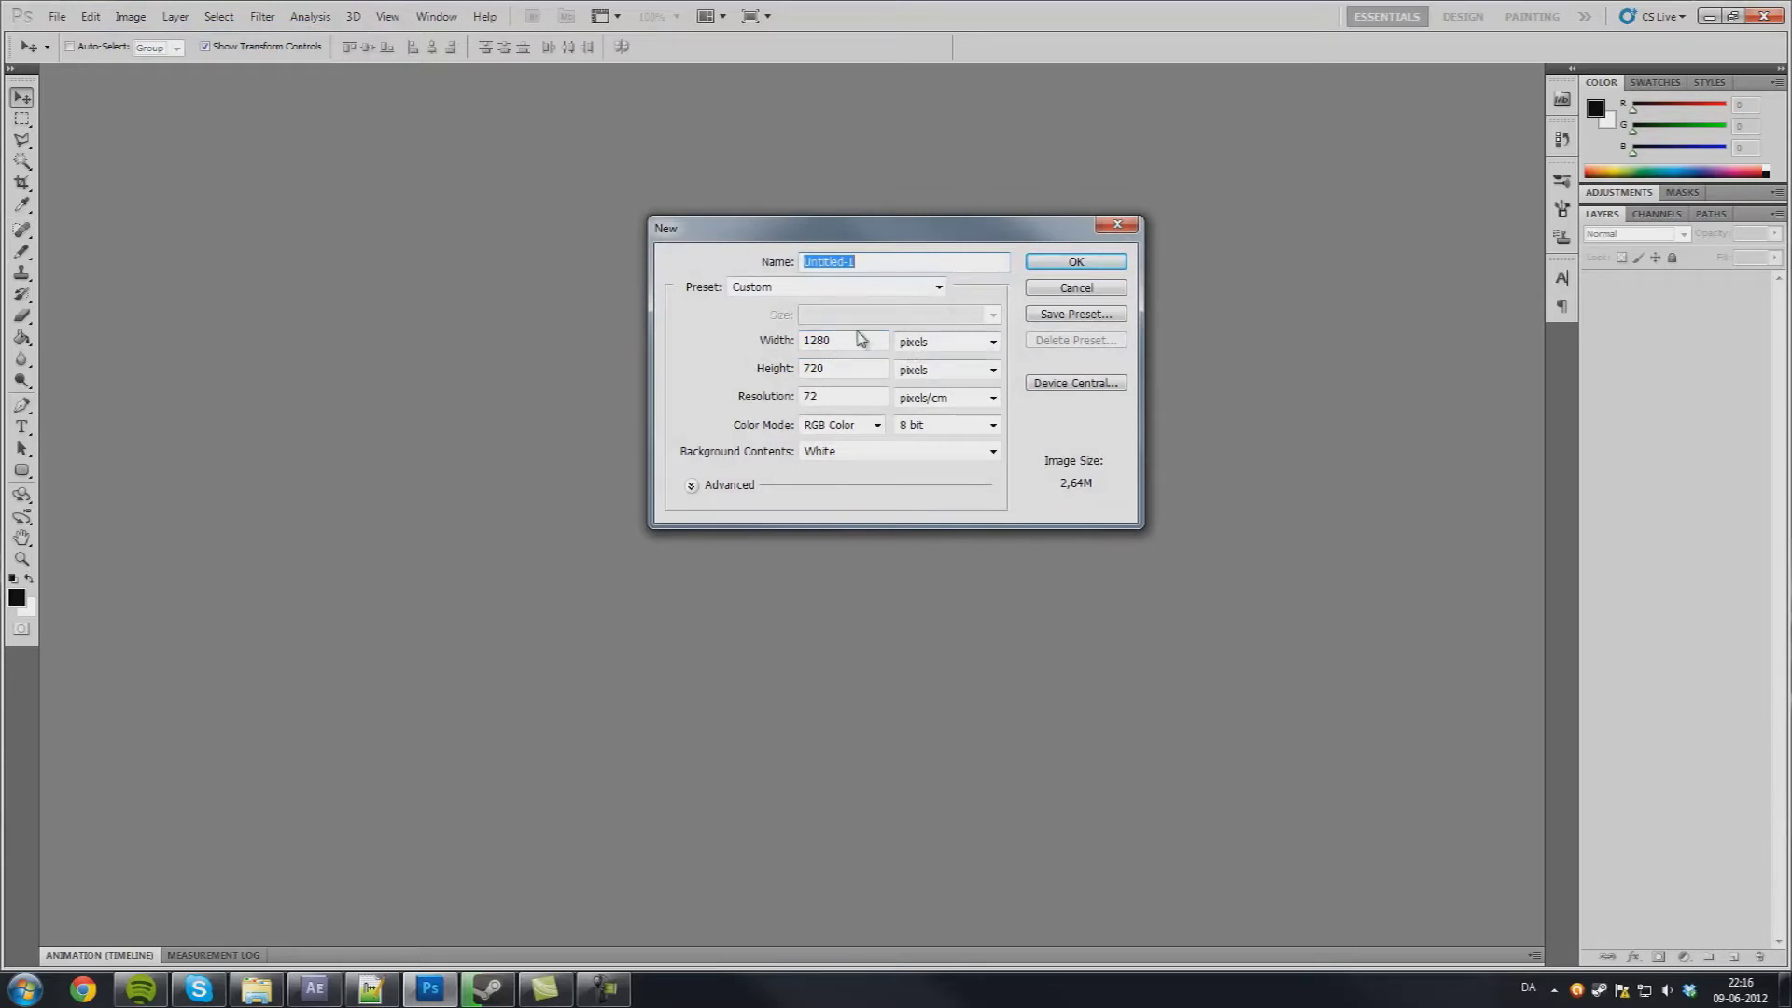
drag(872, 339, 805, 345)
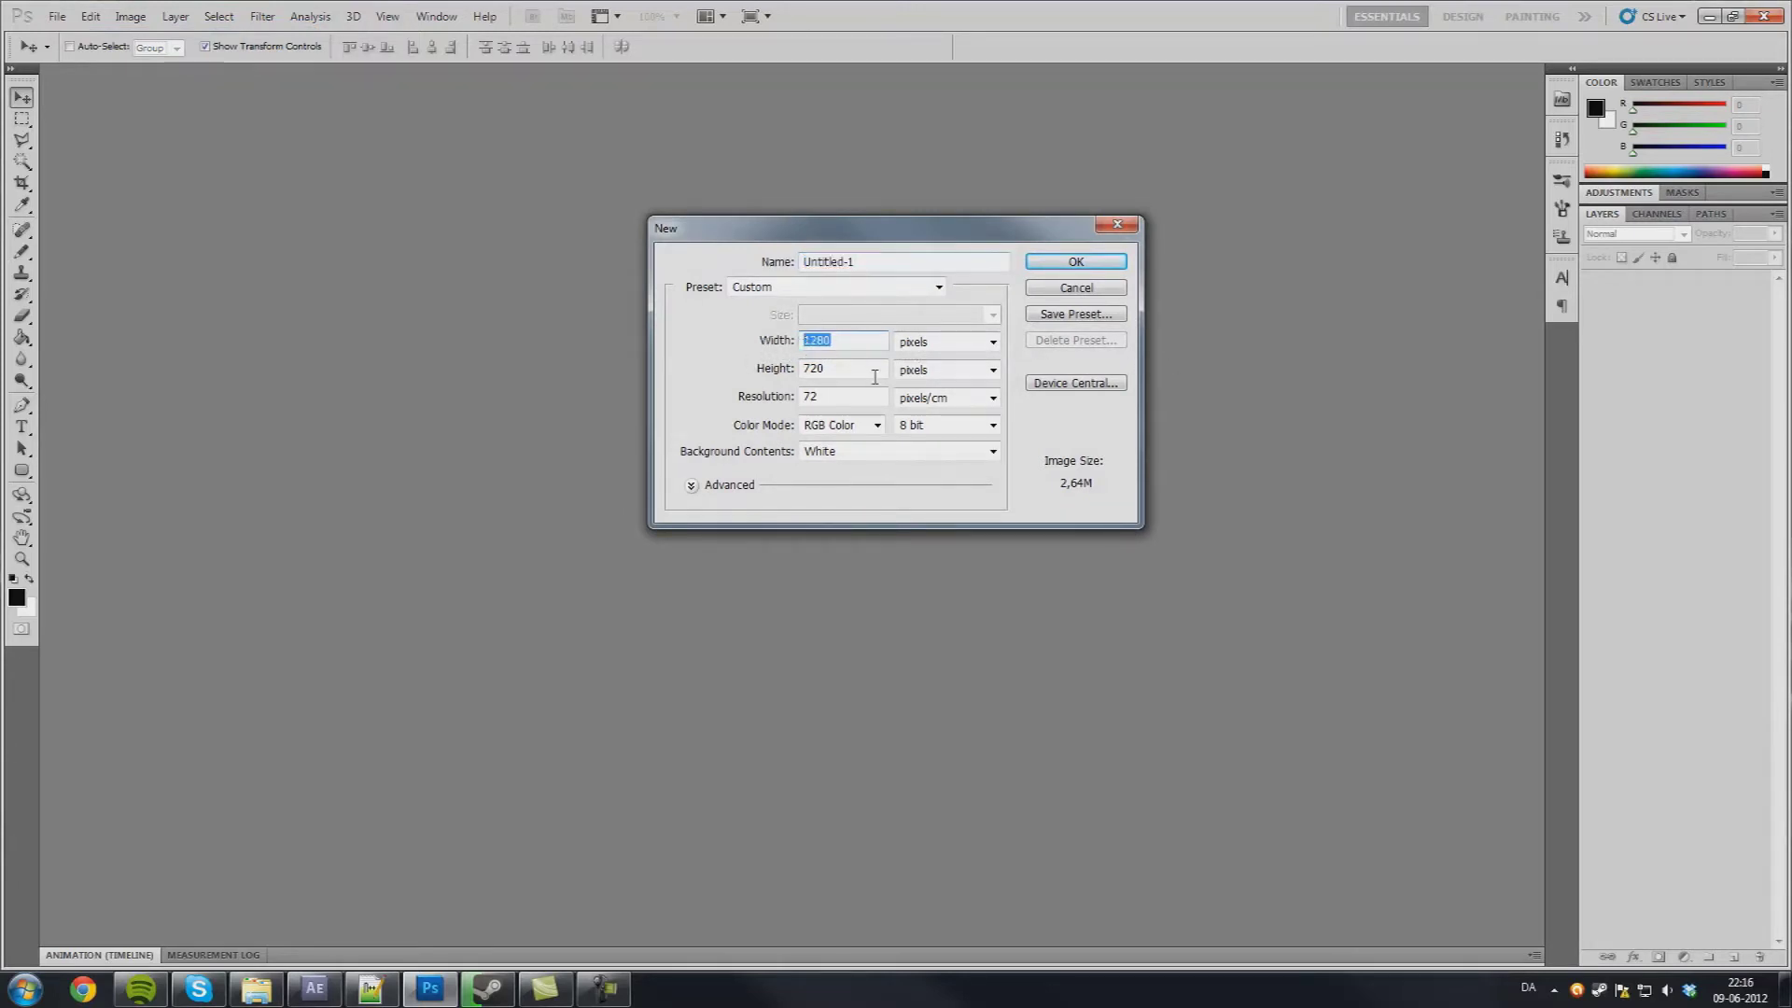
key(Tab)
click(1057, 260)
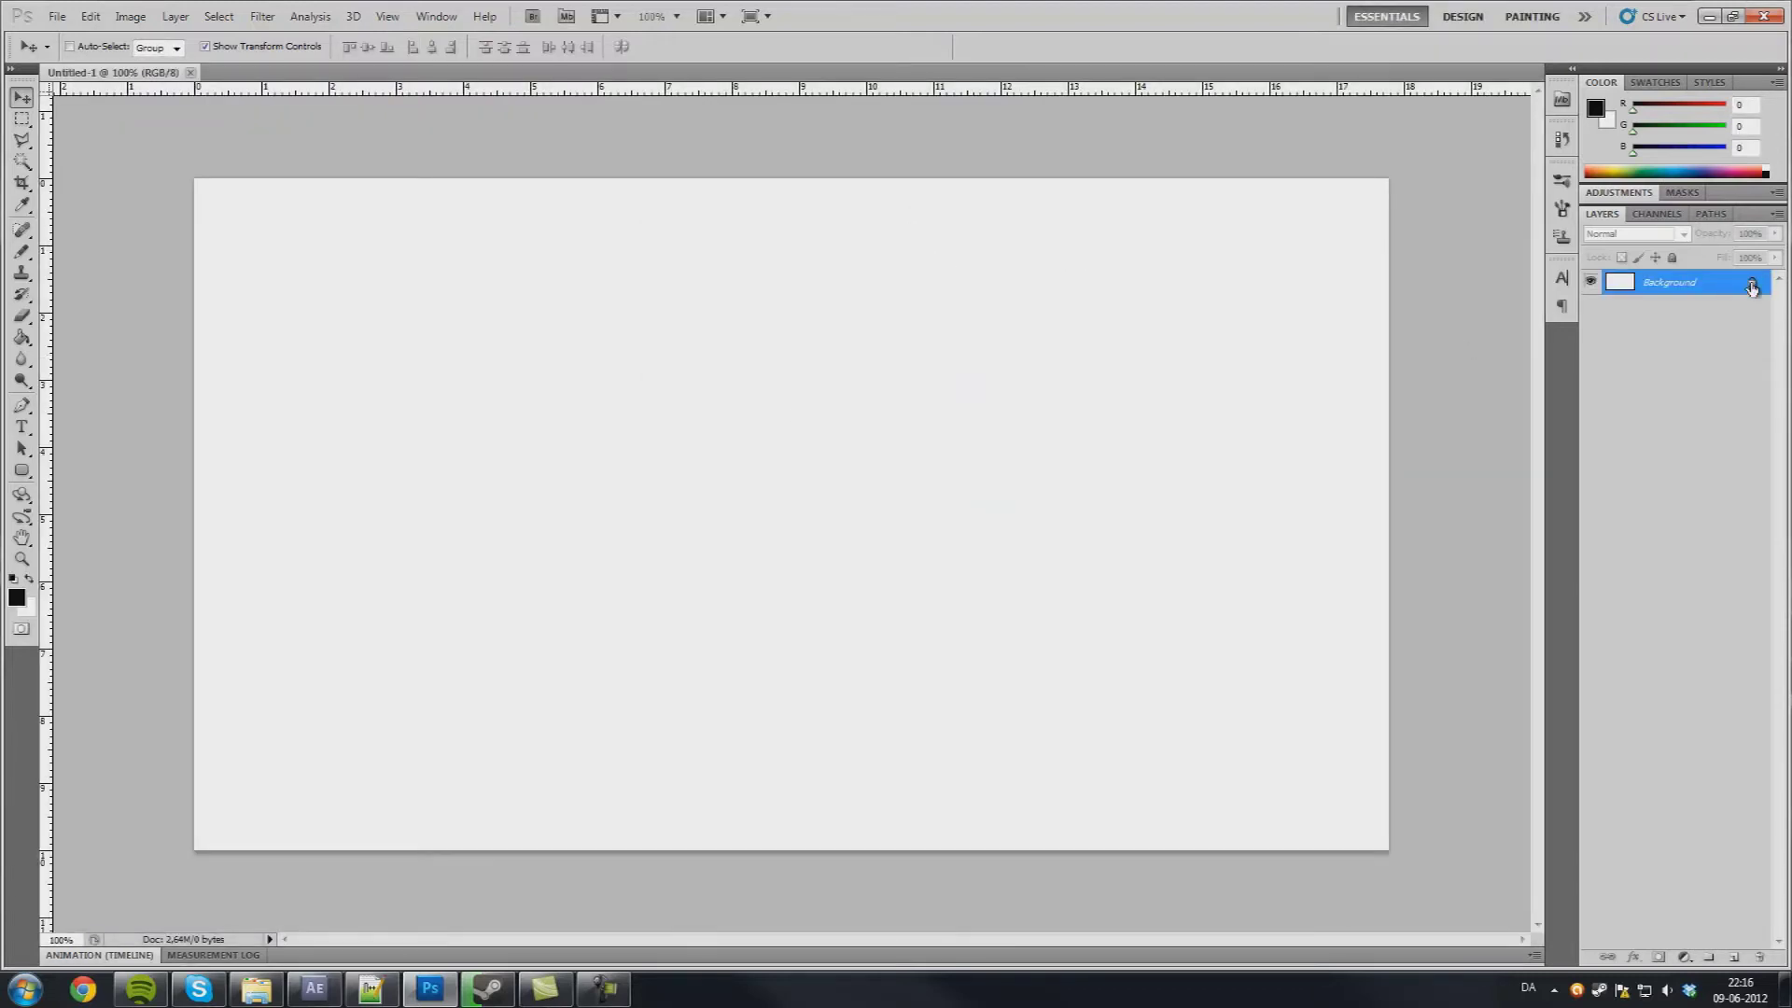
- Unlock the Background layer and type the title text 'TechVids4All' near the canvas centre
drag(1752, 287, 1759, 957)
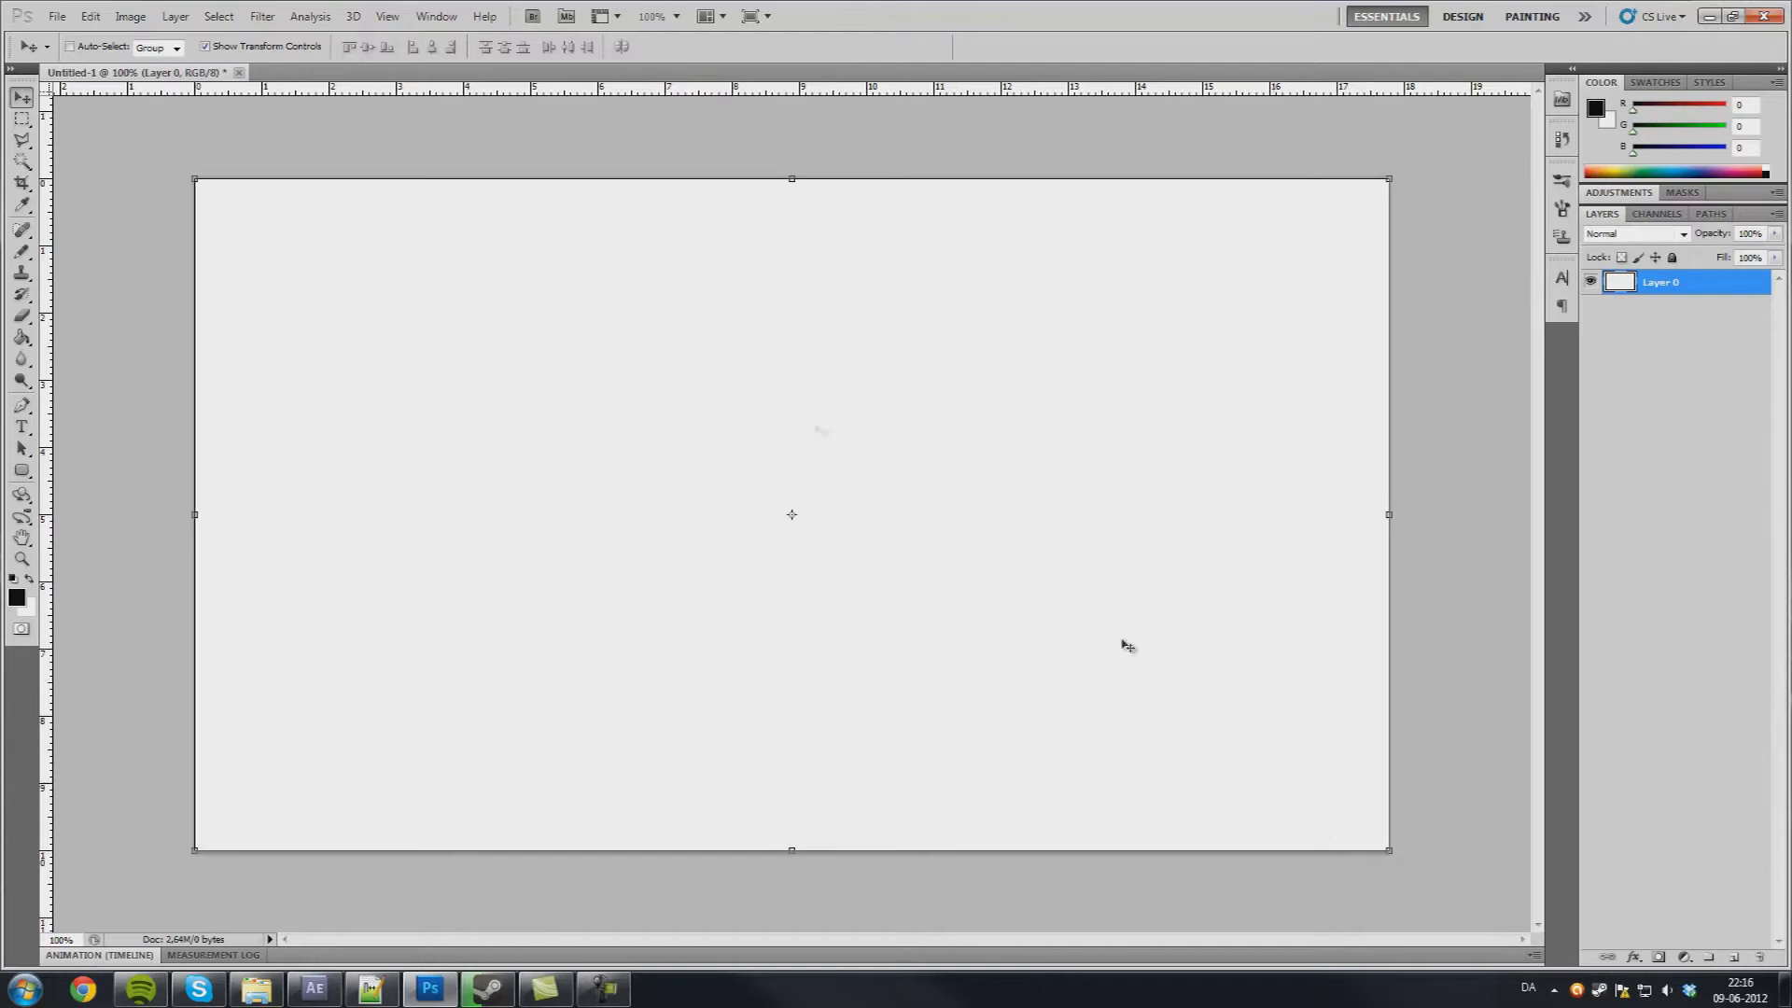
click(1702, 523)
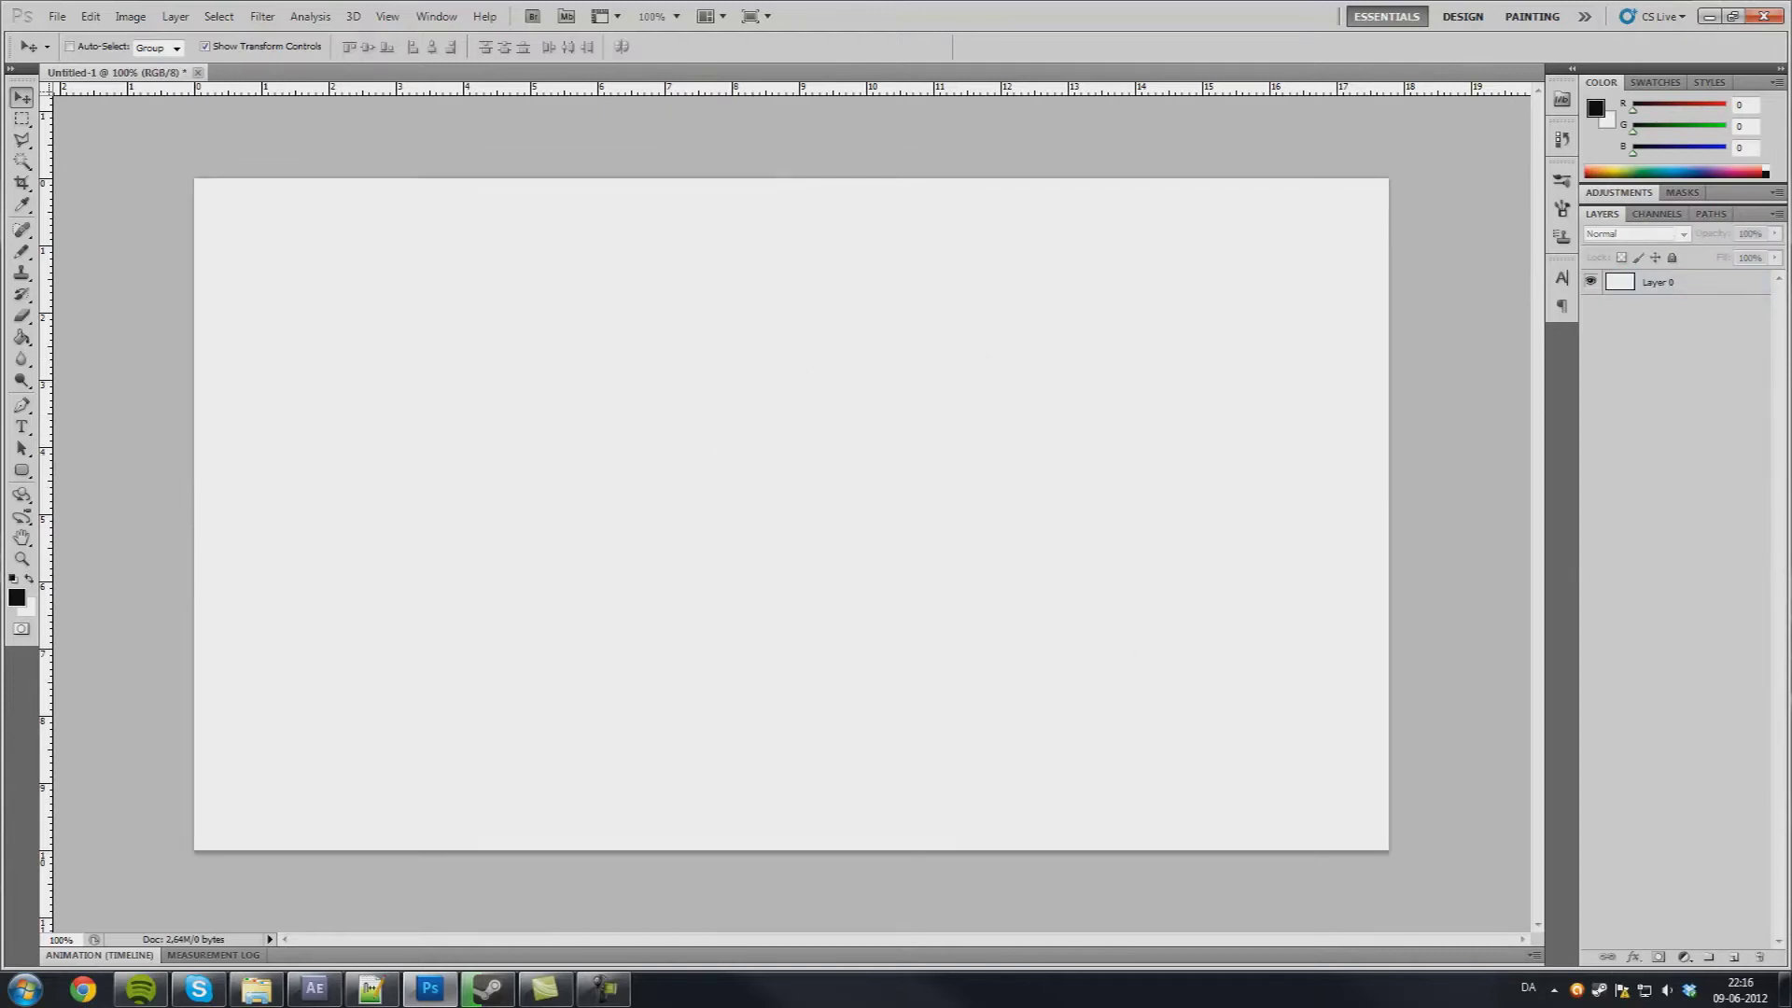
click(21, 426)
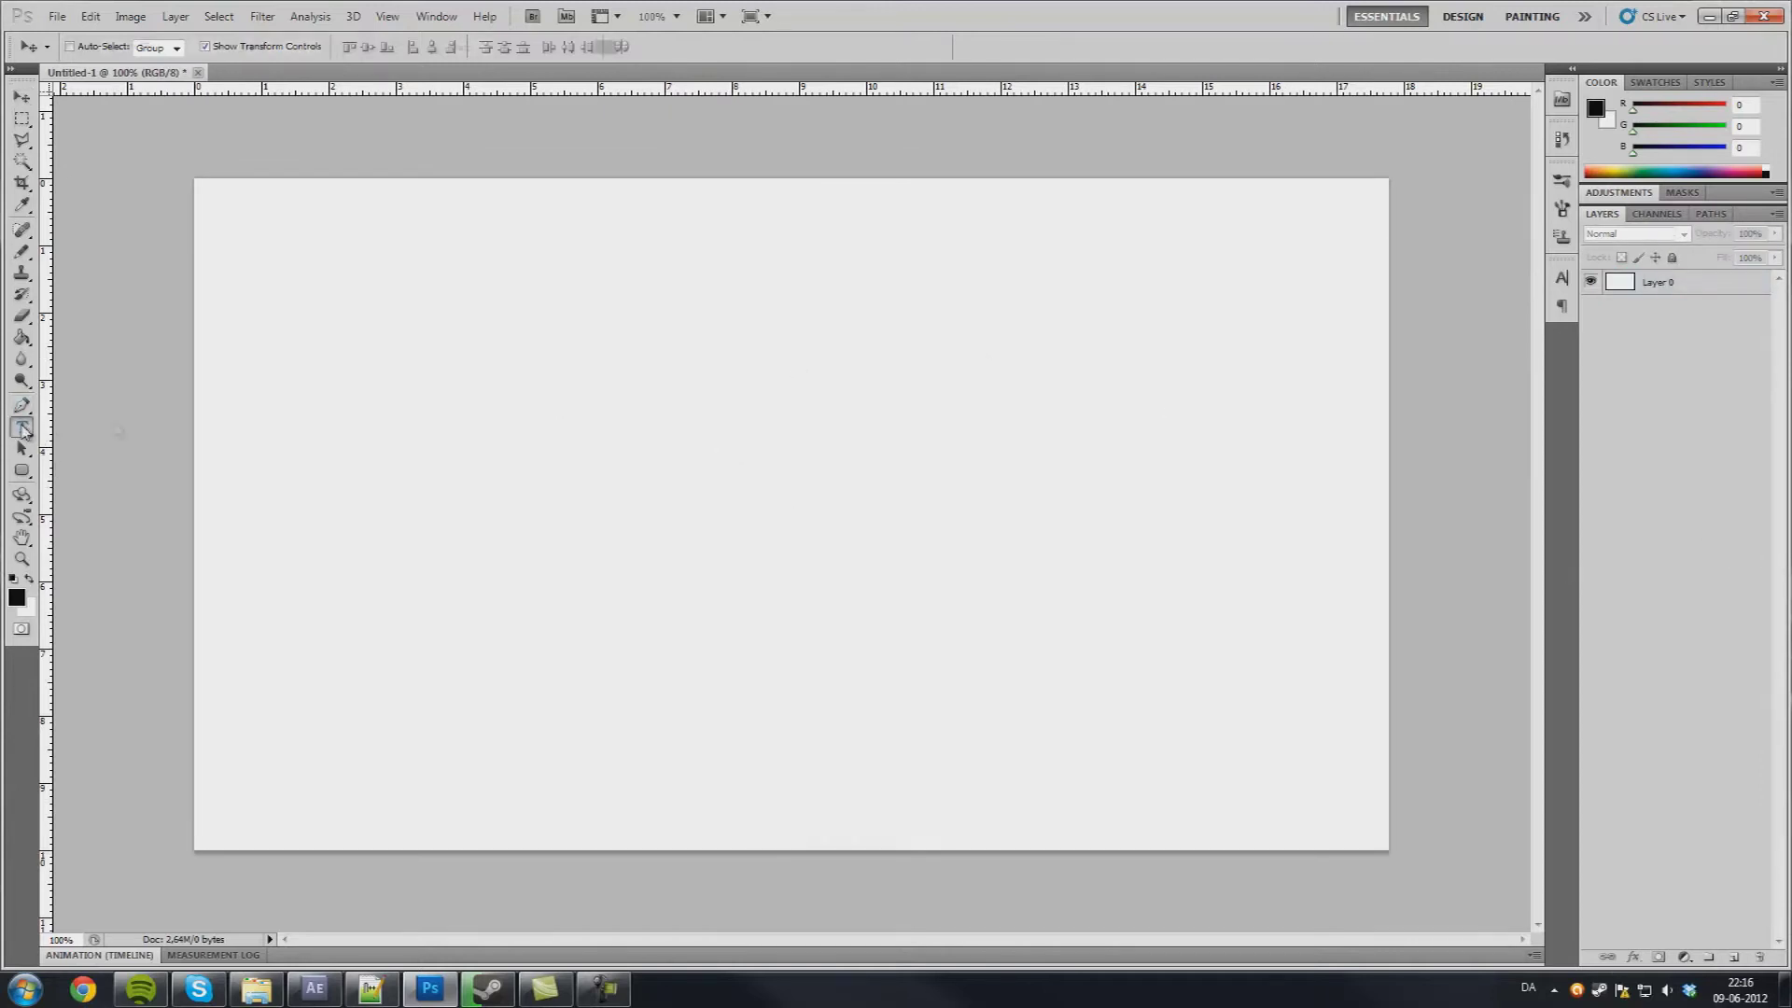
click(835, 454)
text(Tec)
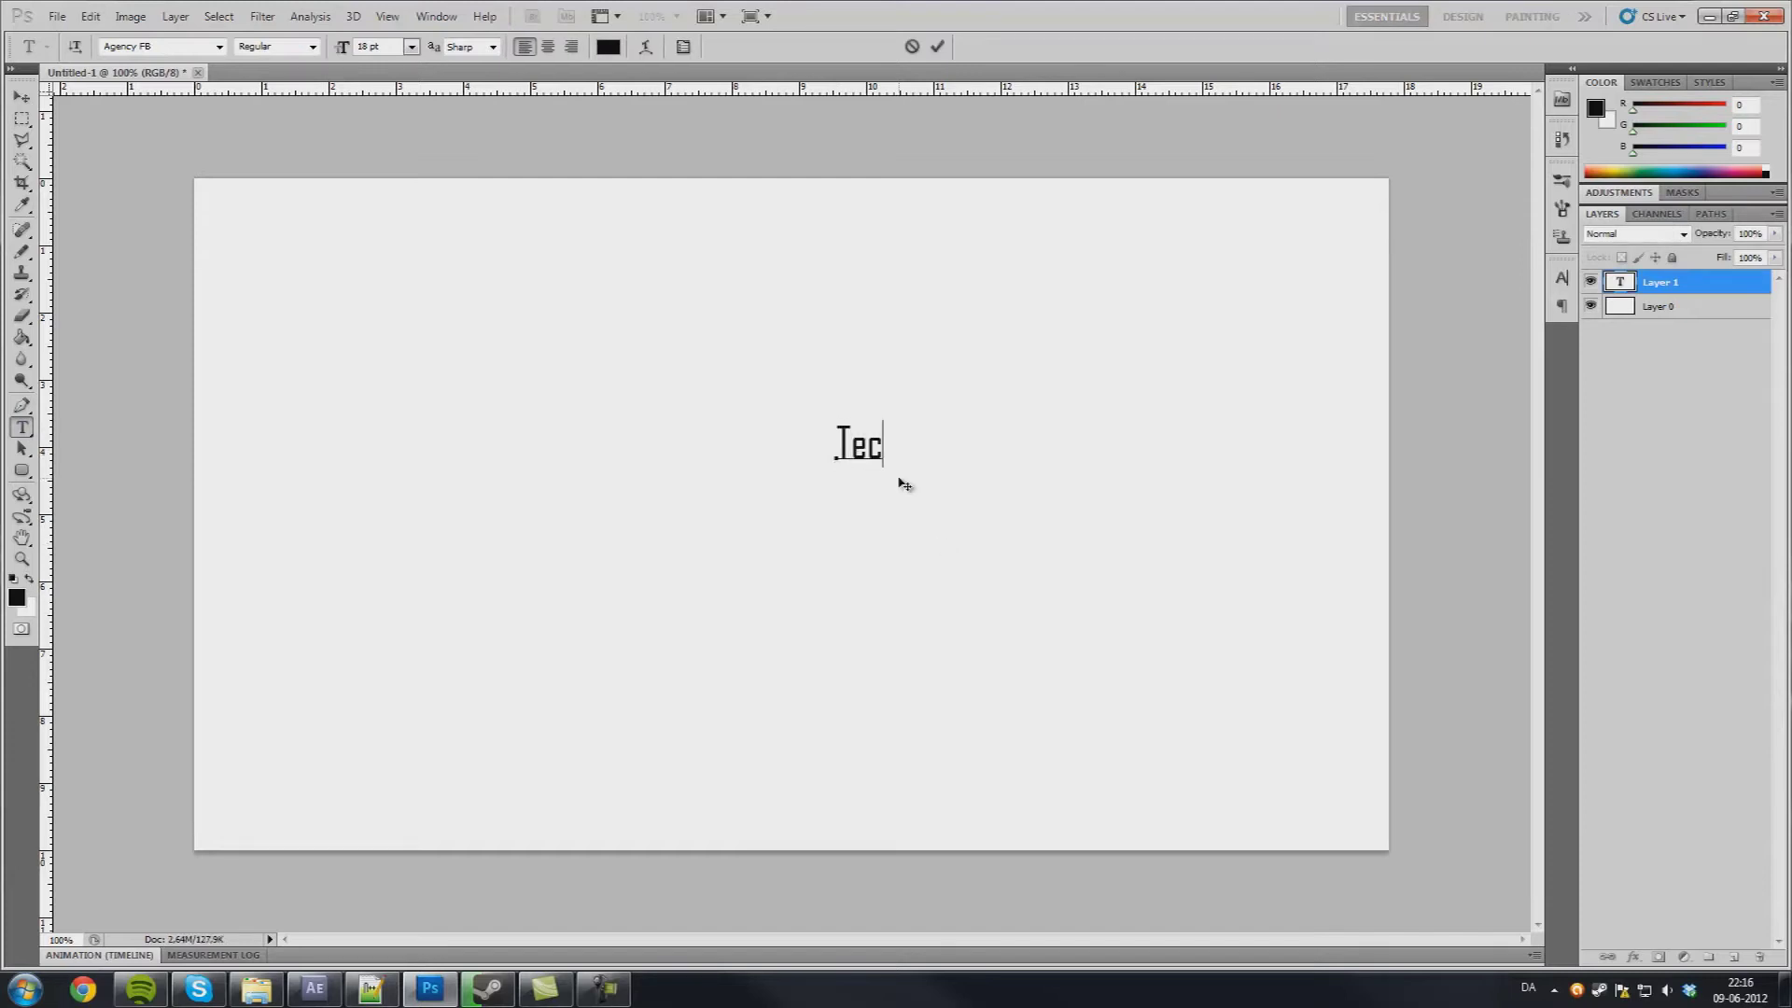
text(hVids4All)
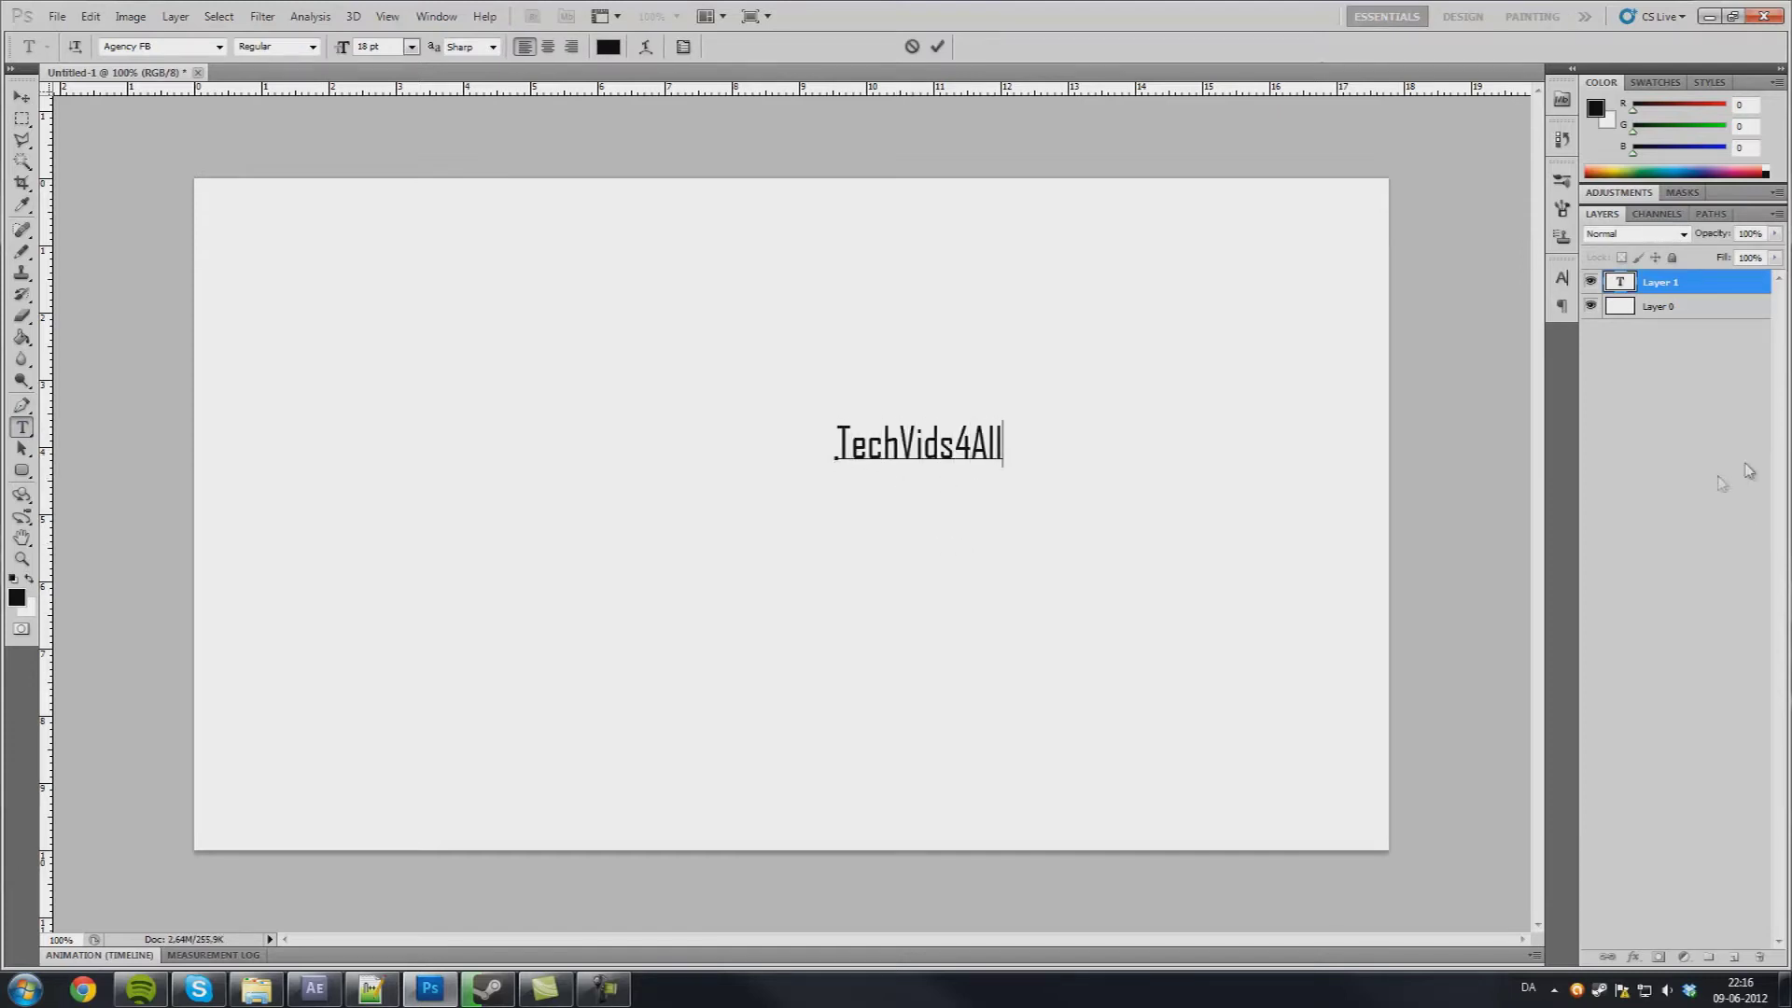
click(1664, 474)
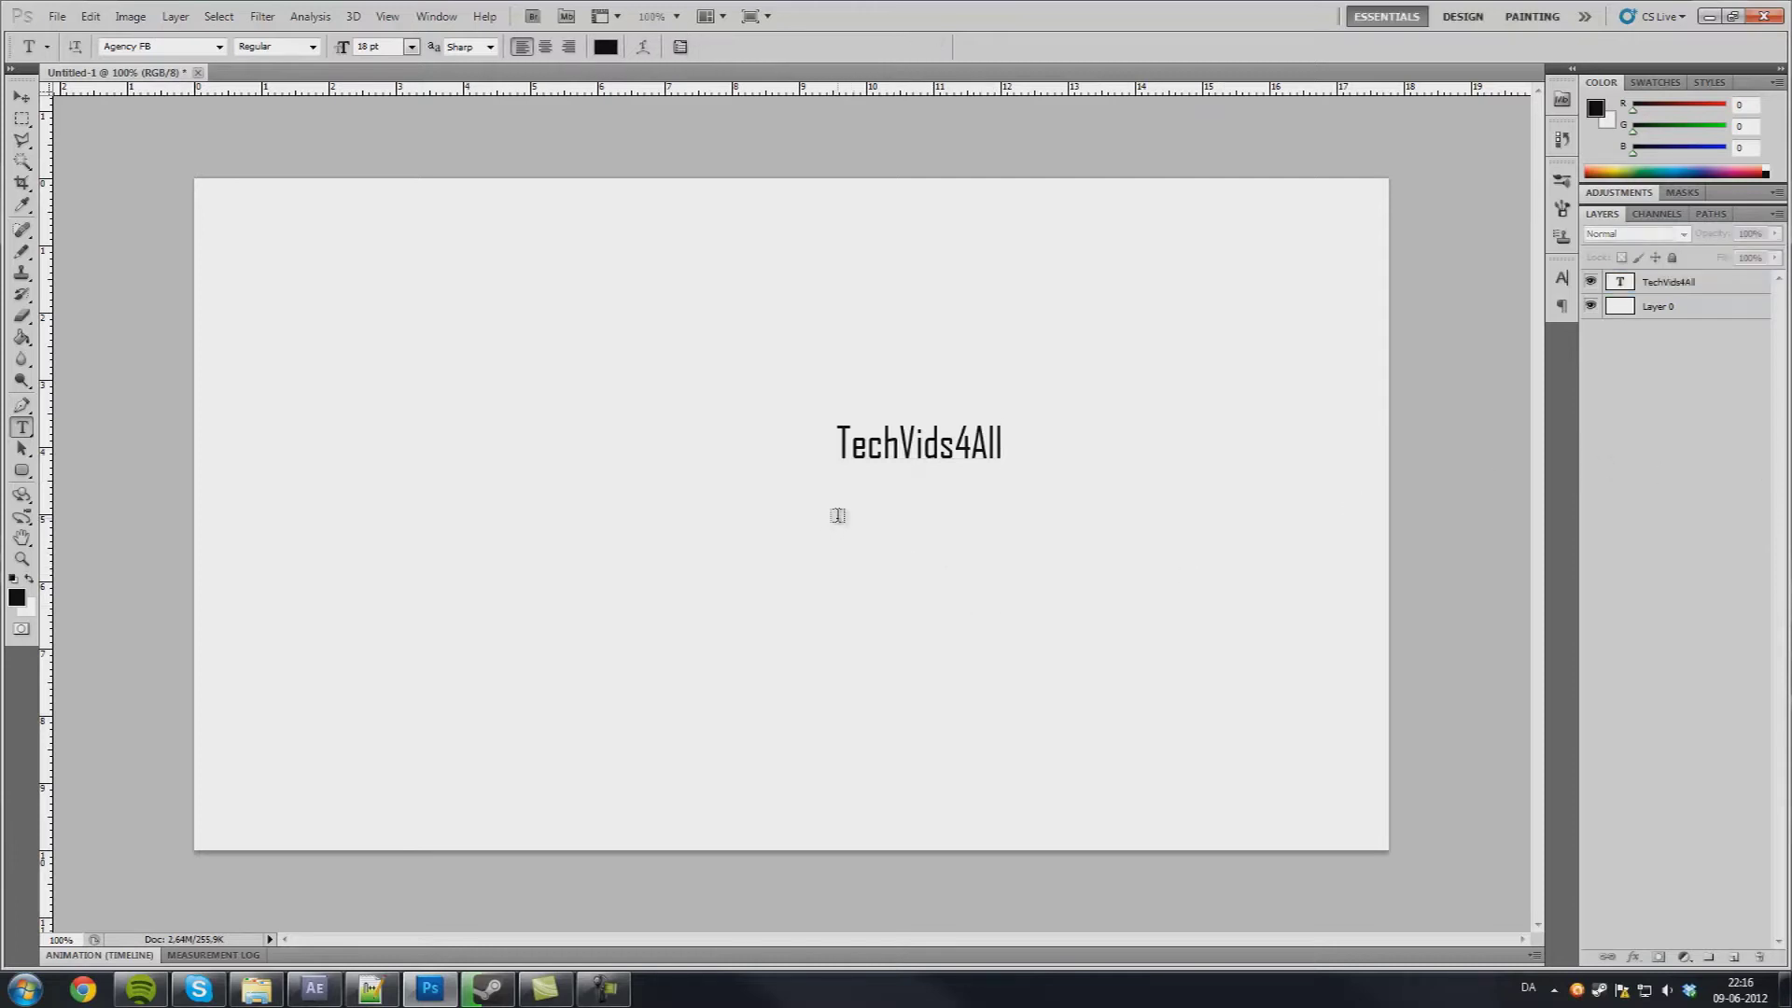
click(846, 500)
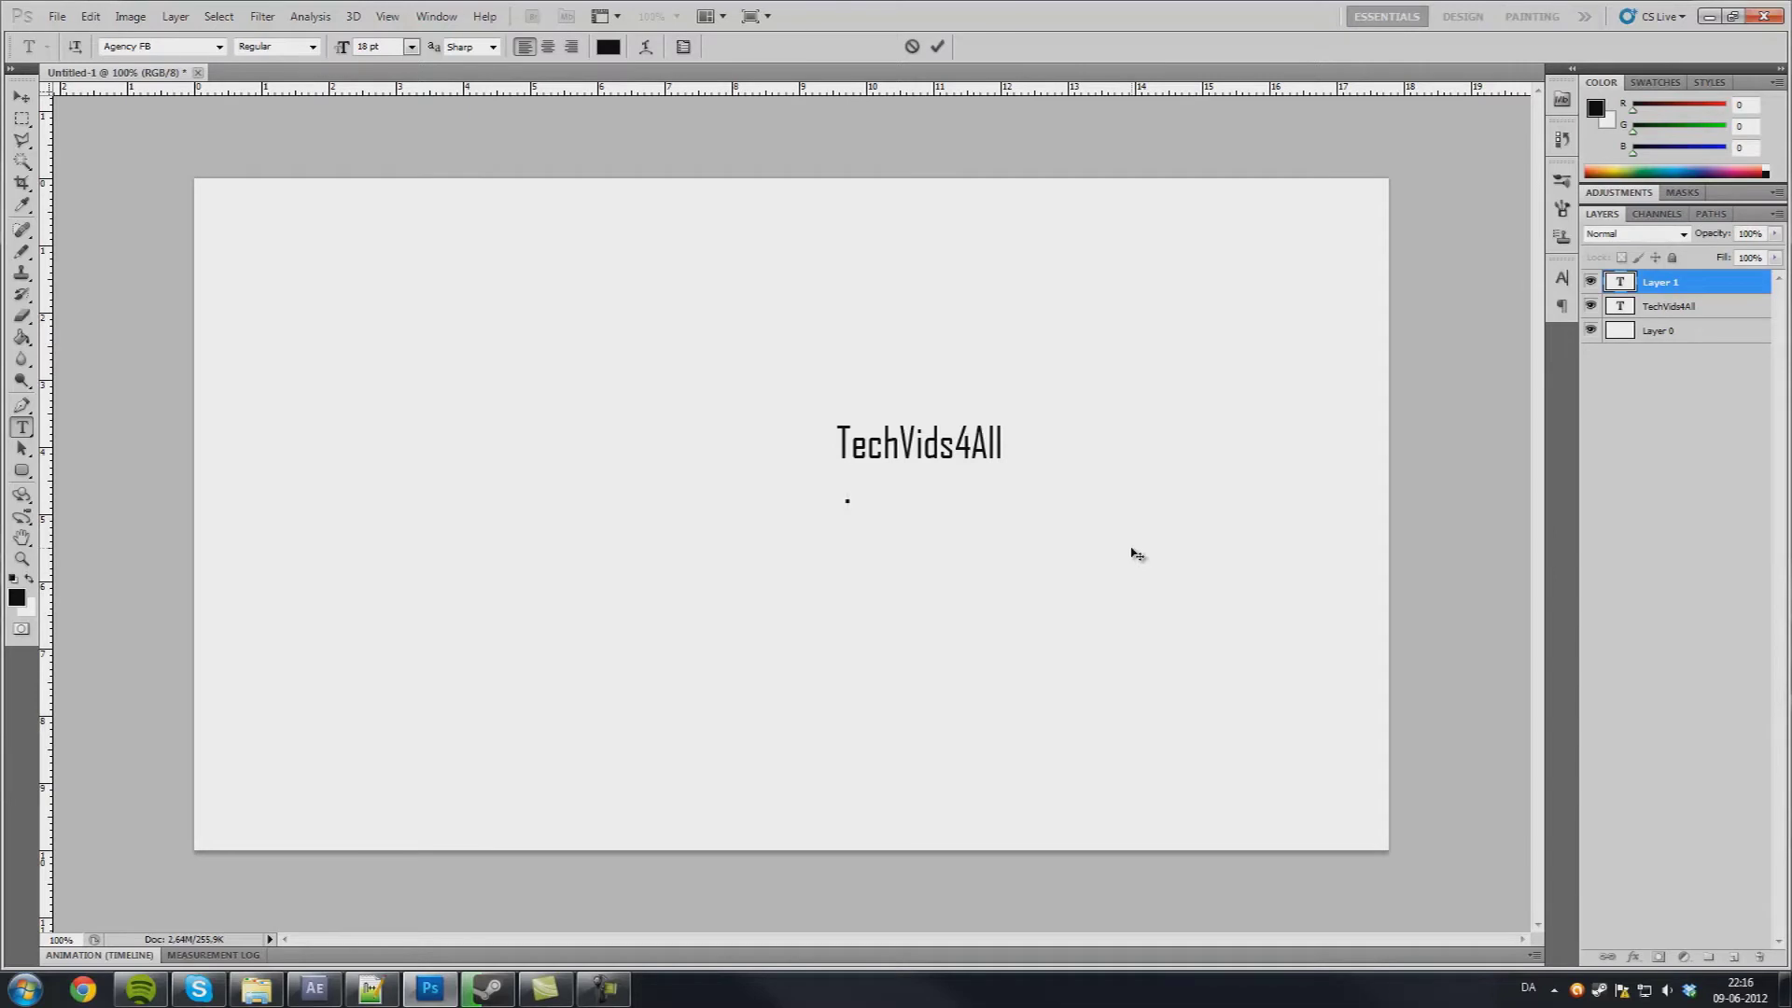
text(www.youtube.co)
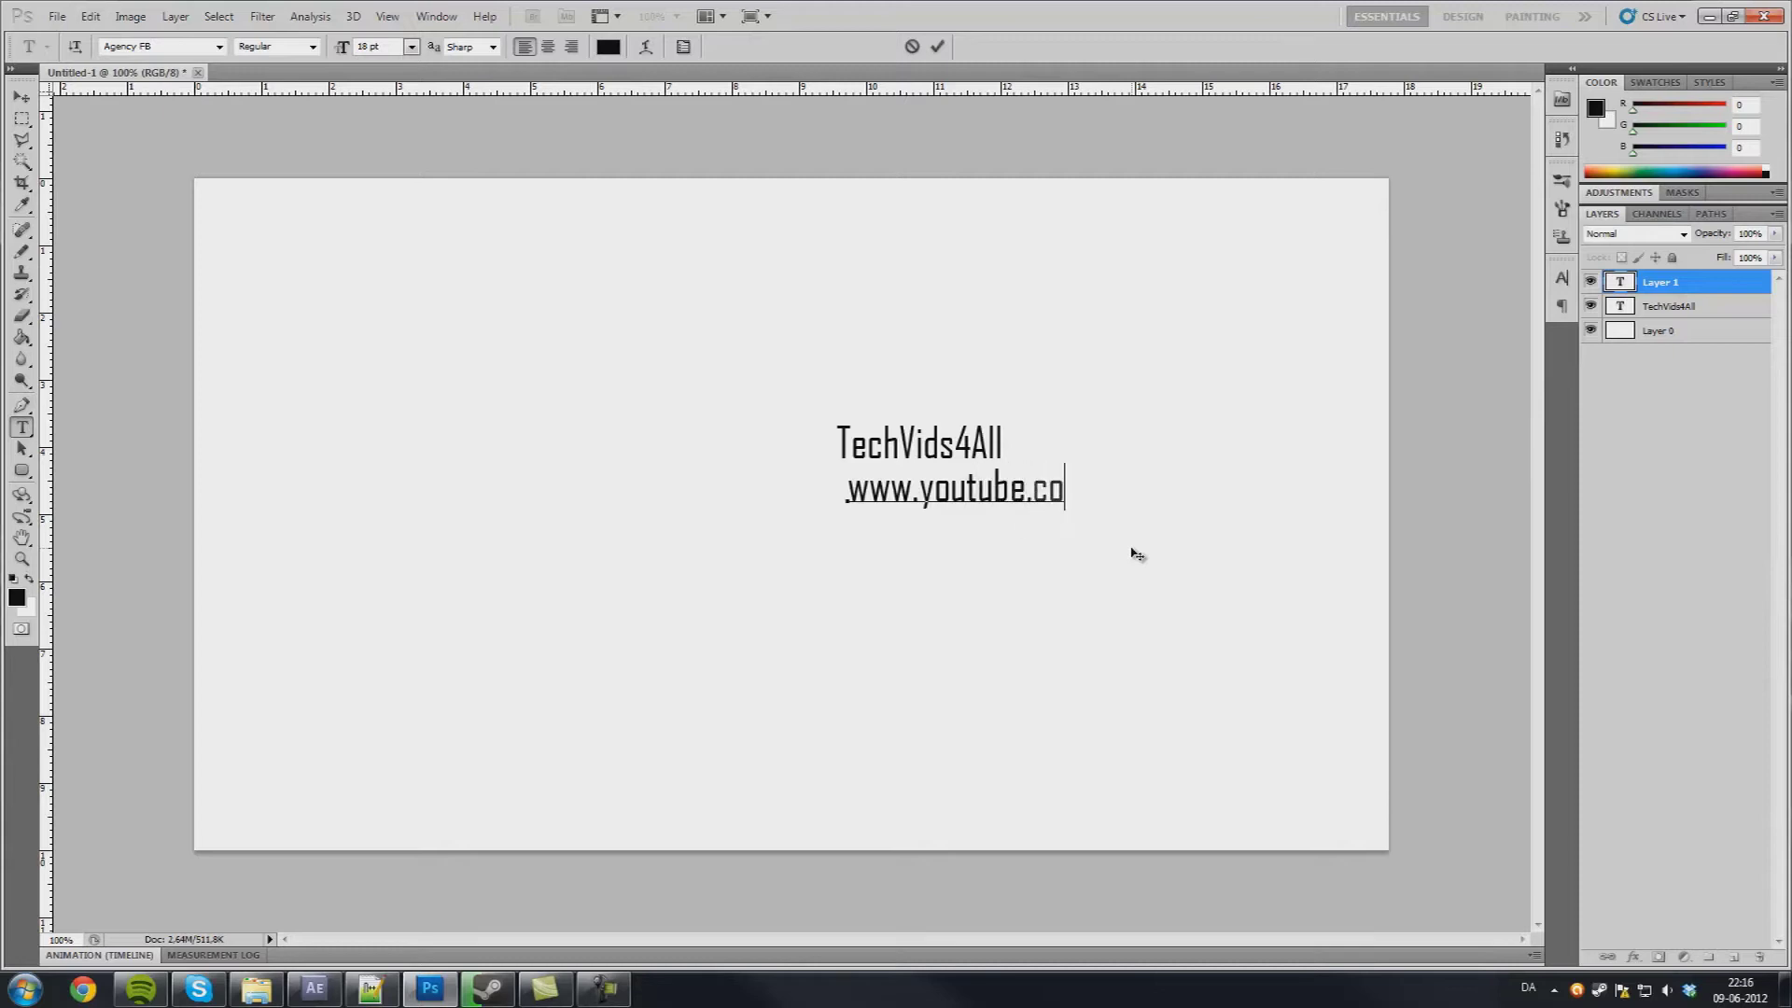
text(m/Tech)
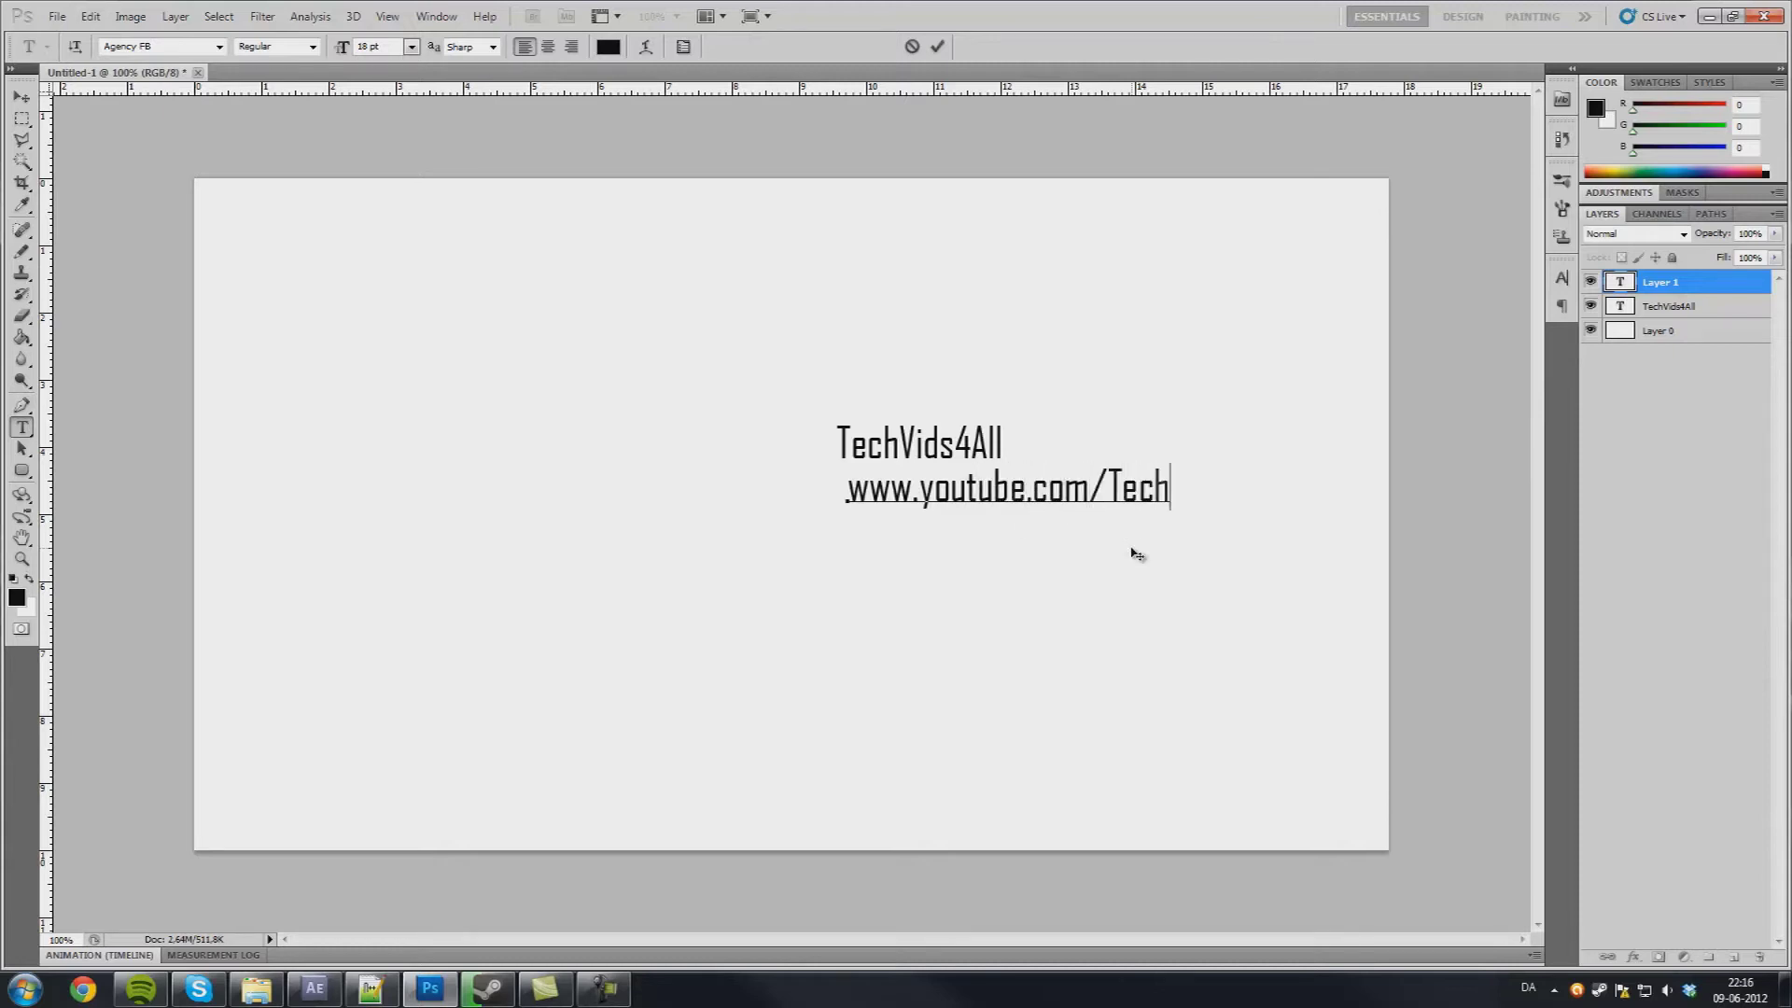
text(Vids4All)
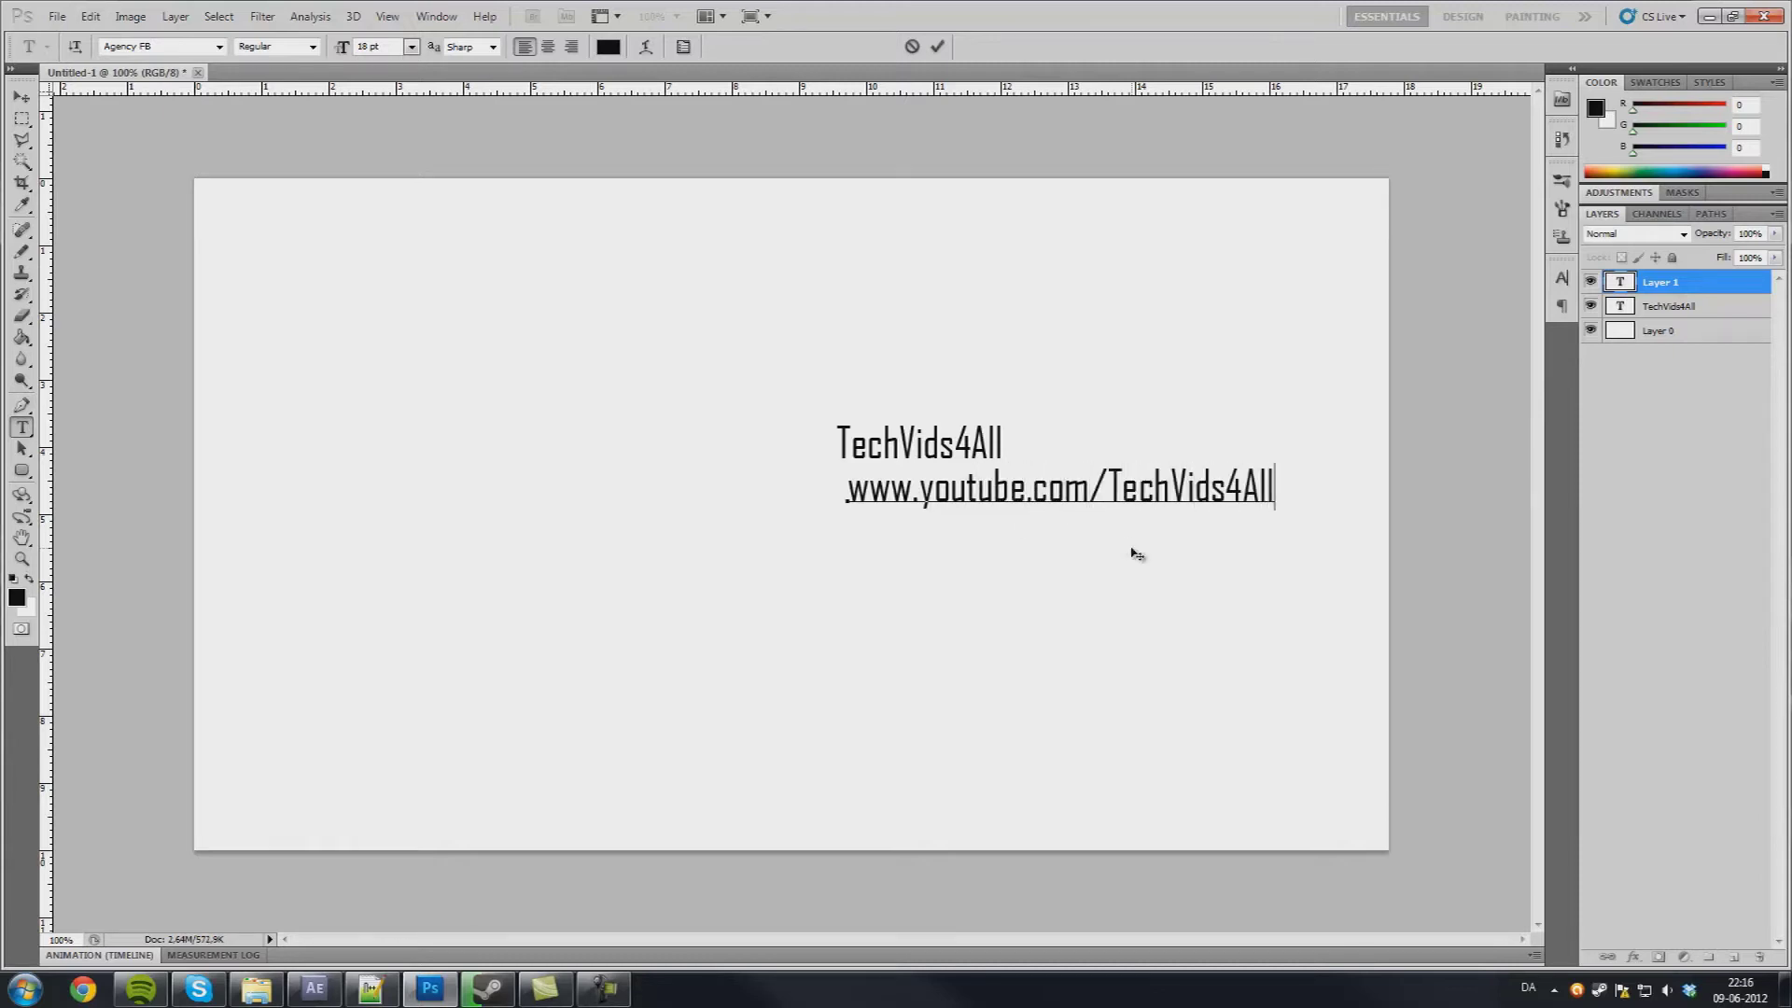
click(1624, 301)
click(1654, 314)
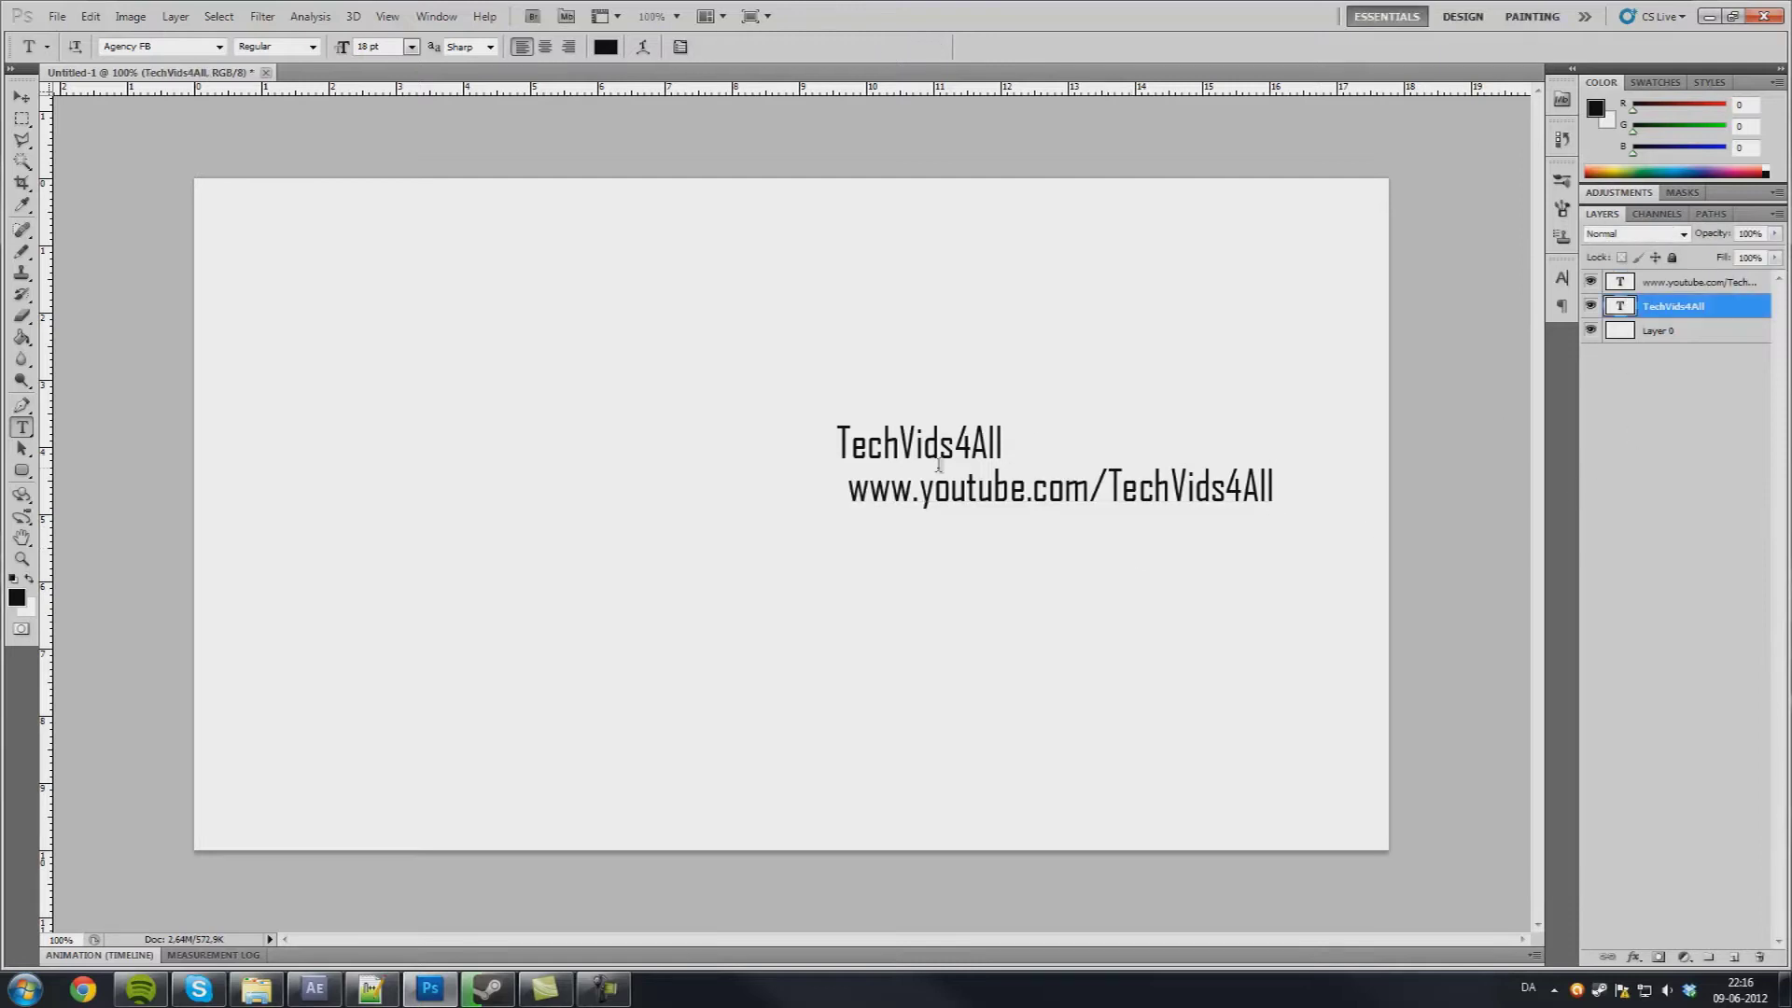
- Enlarge the TechVids4All title to about 238% and shrink the URL text slightly
click(22, 97)
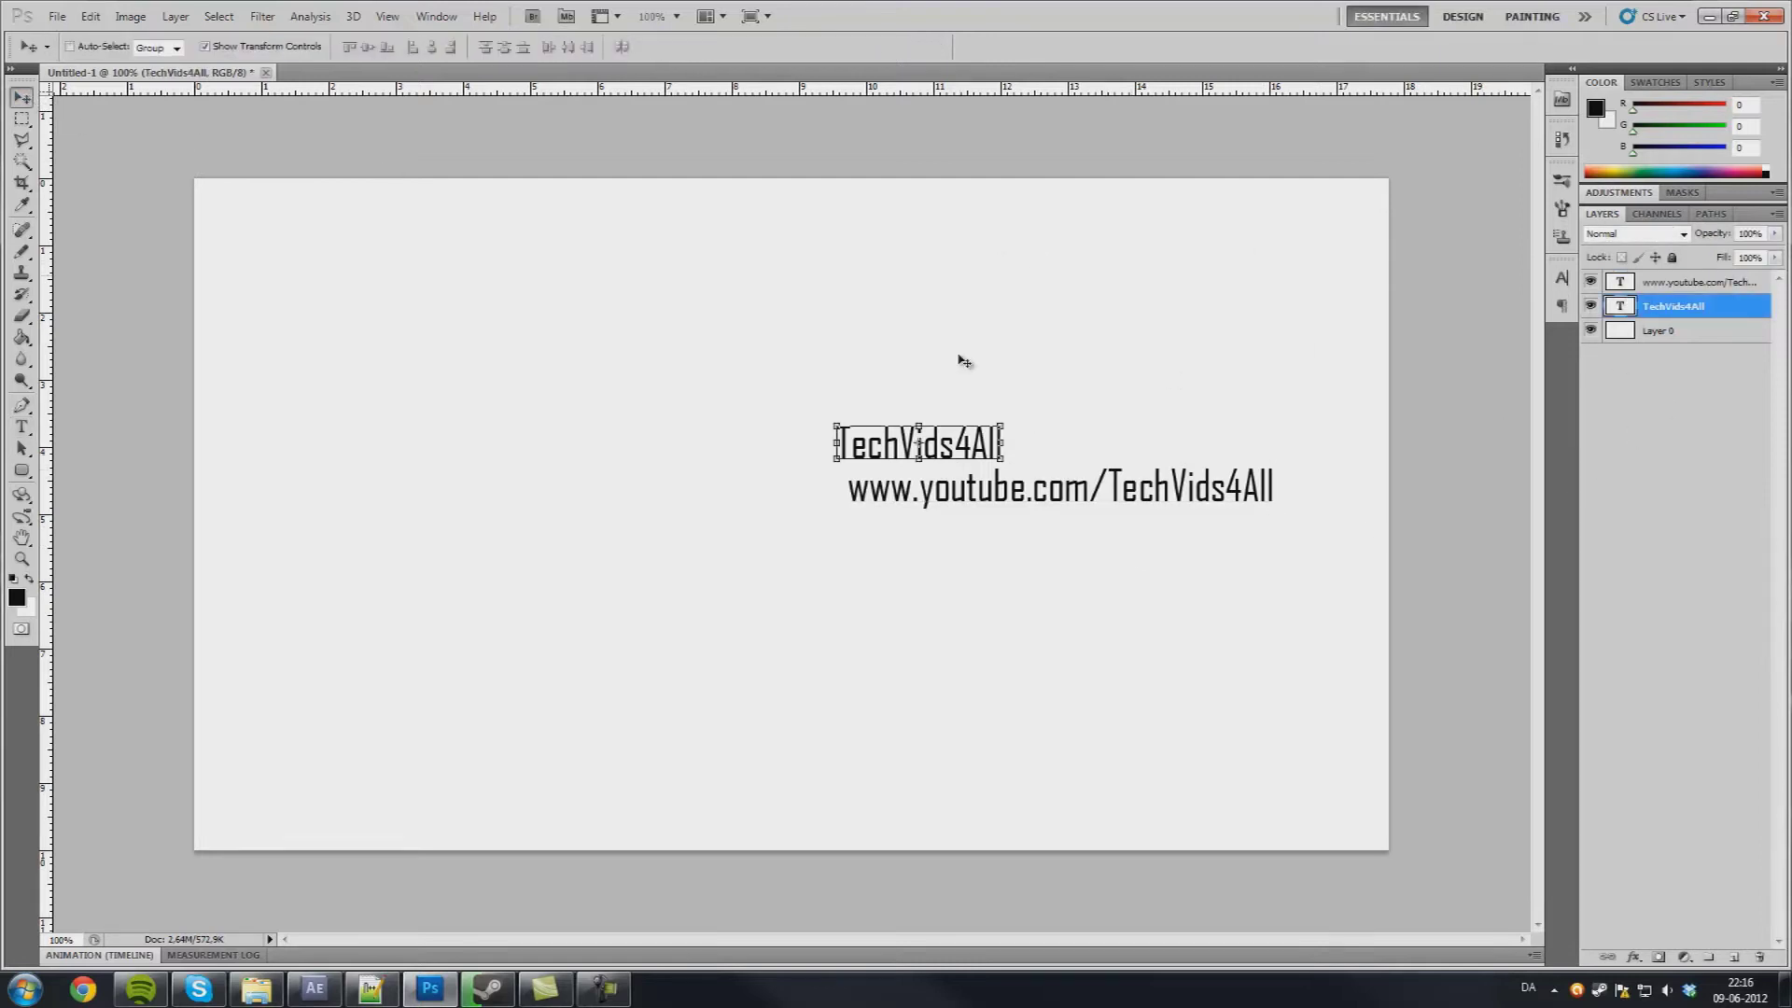
drag(1004, 424, 1239, 398)
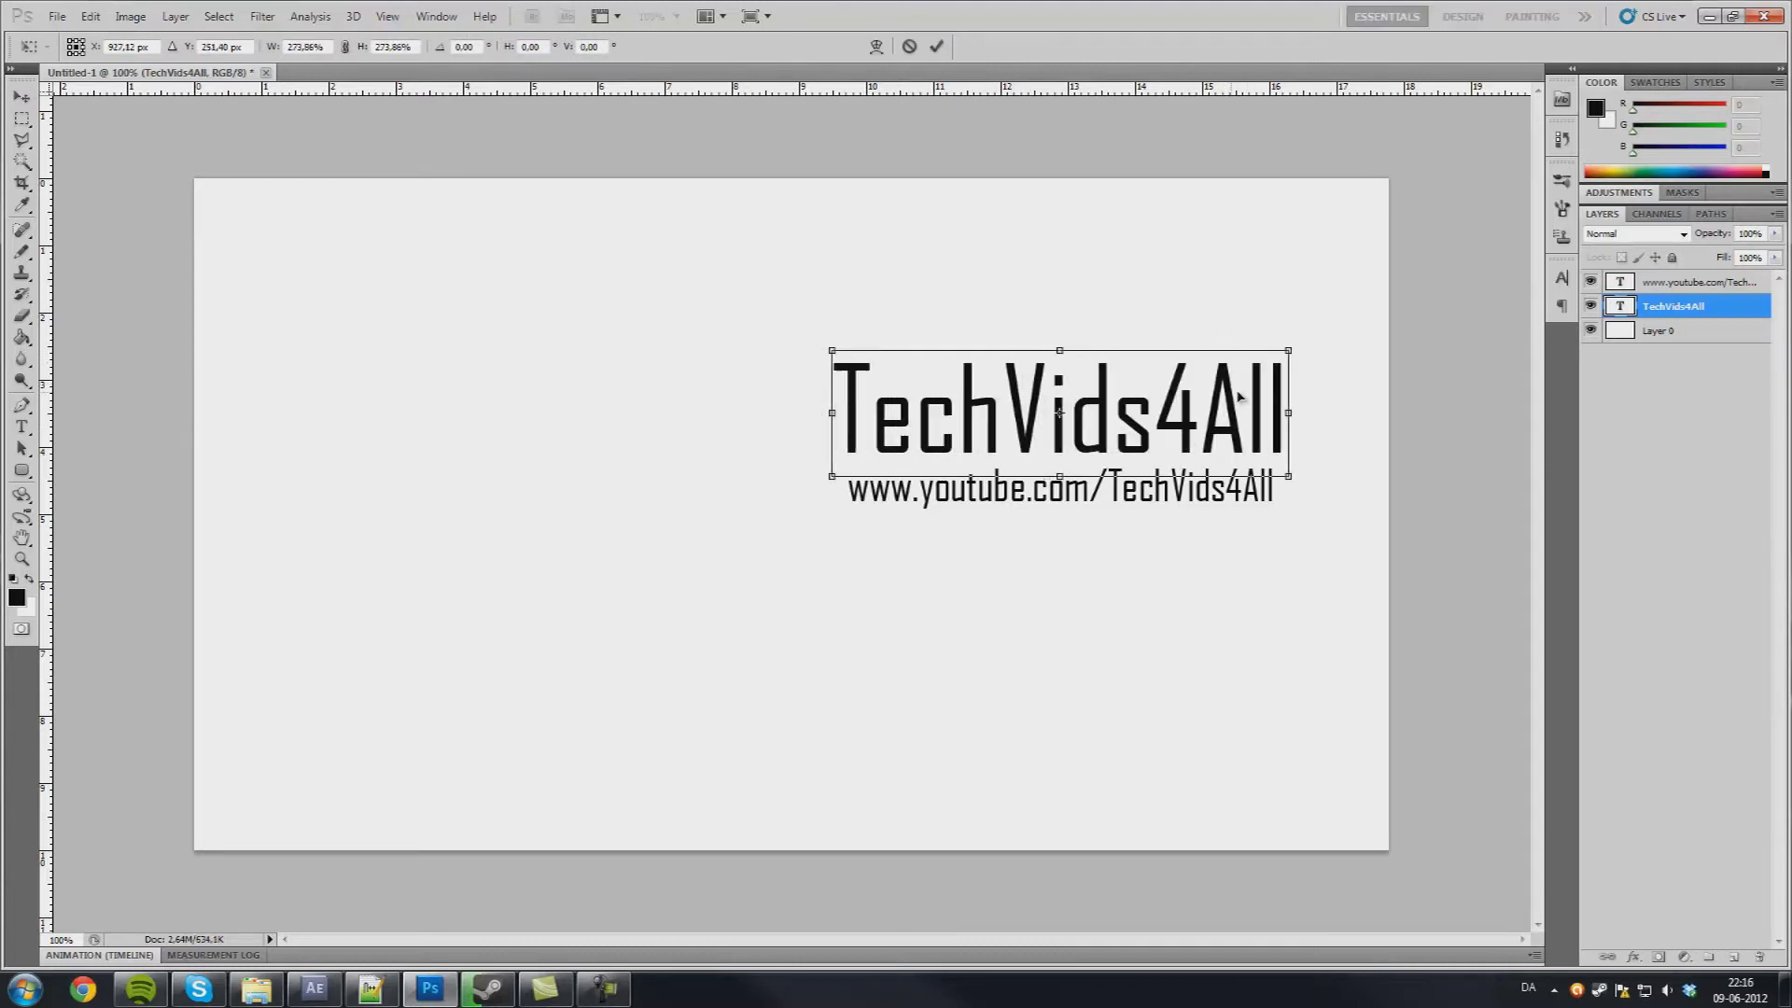
key(Return)
click(1667, 286)
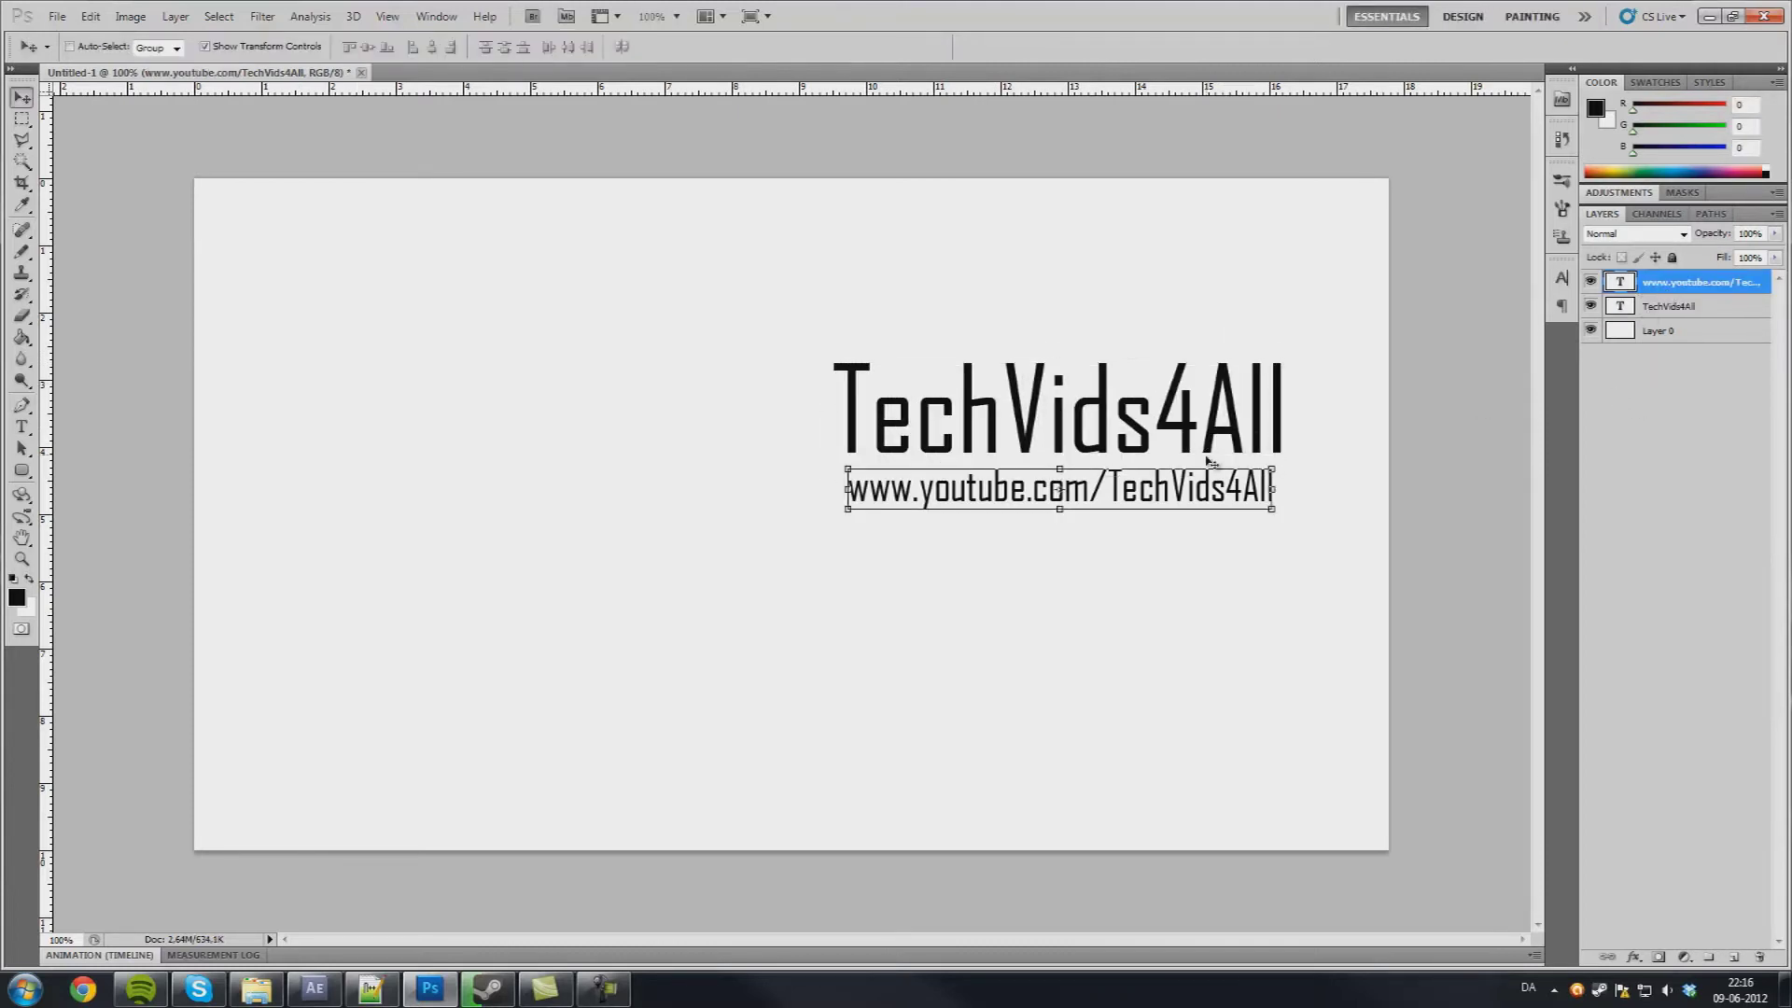
drag(1272, 508, 1176, 483)
key(Return)
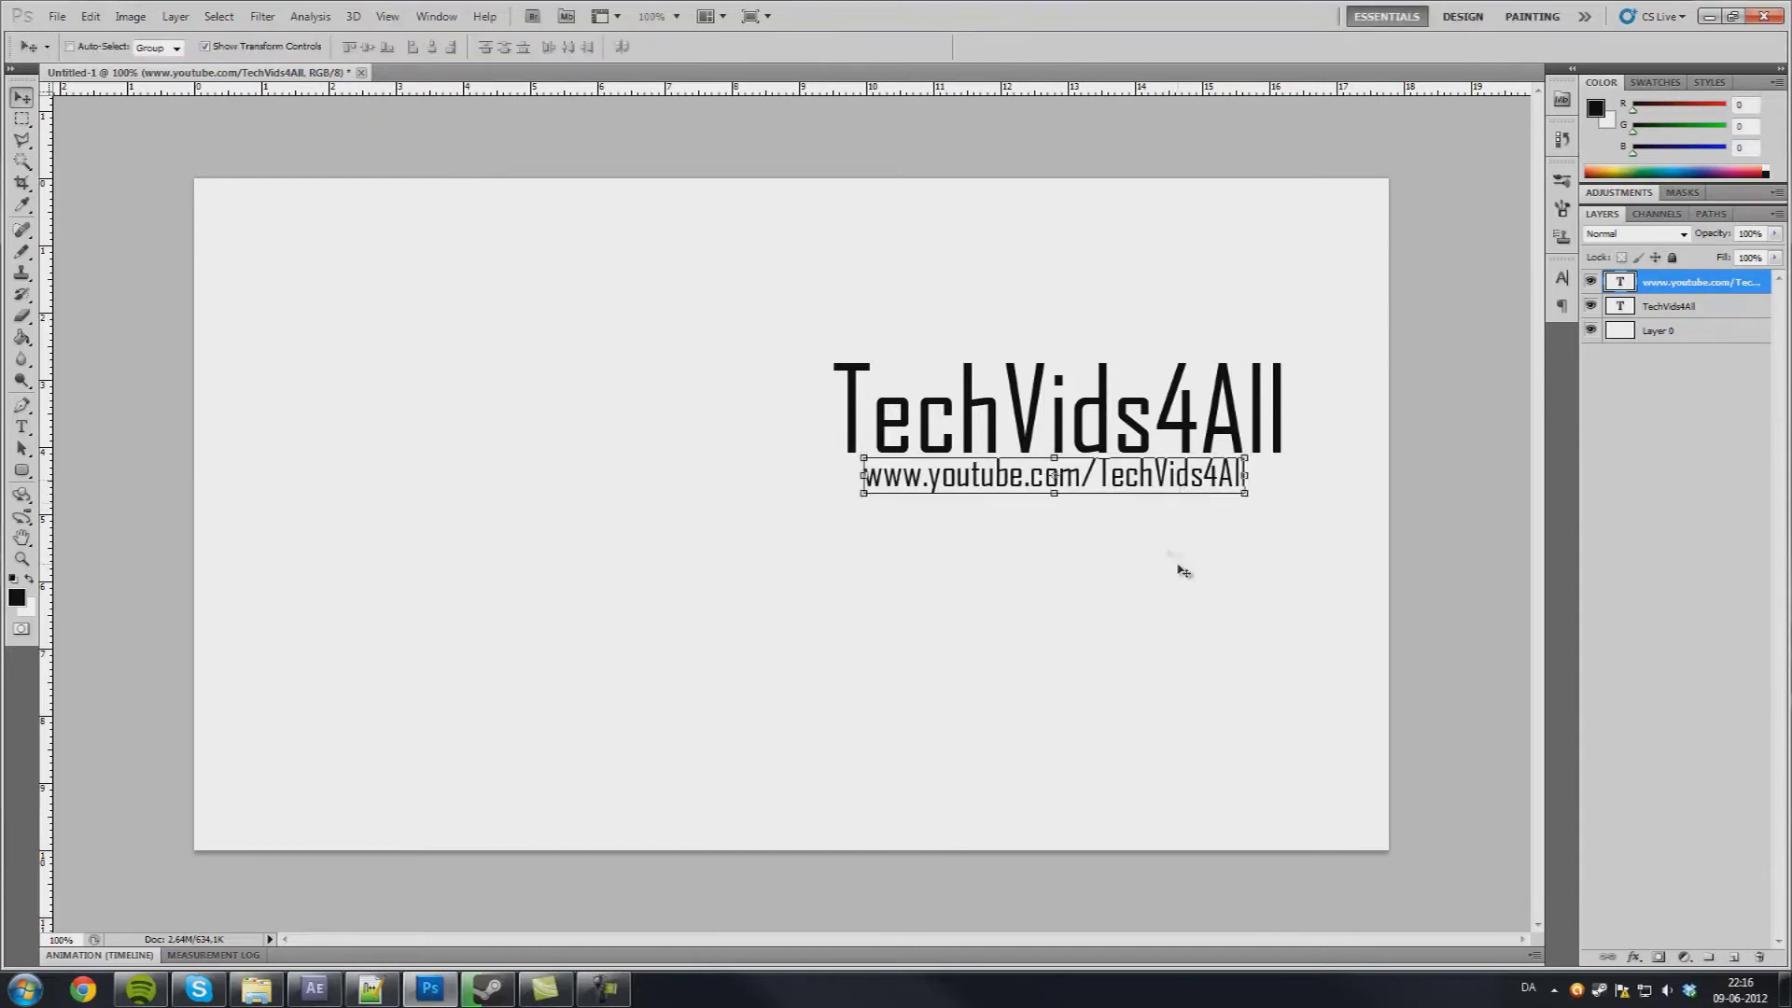
- Align both text layers on their vertical centres, then move the title up above the URL
click(1689, 618)
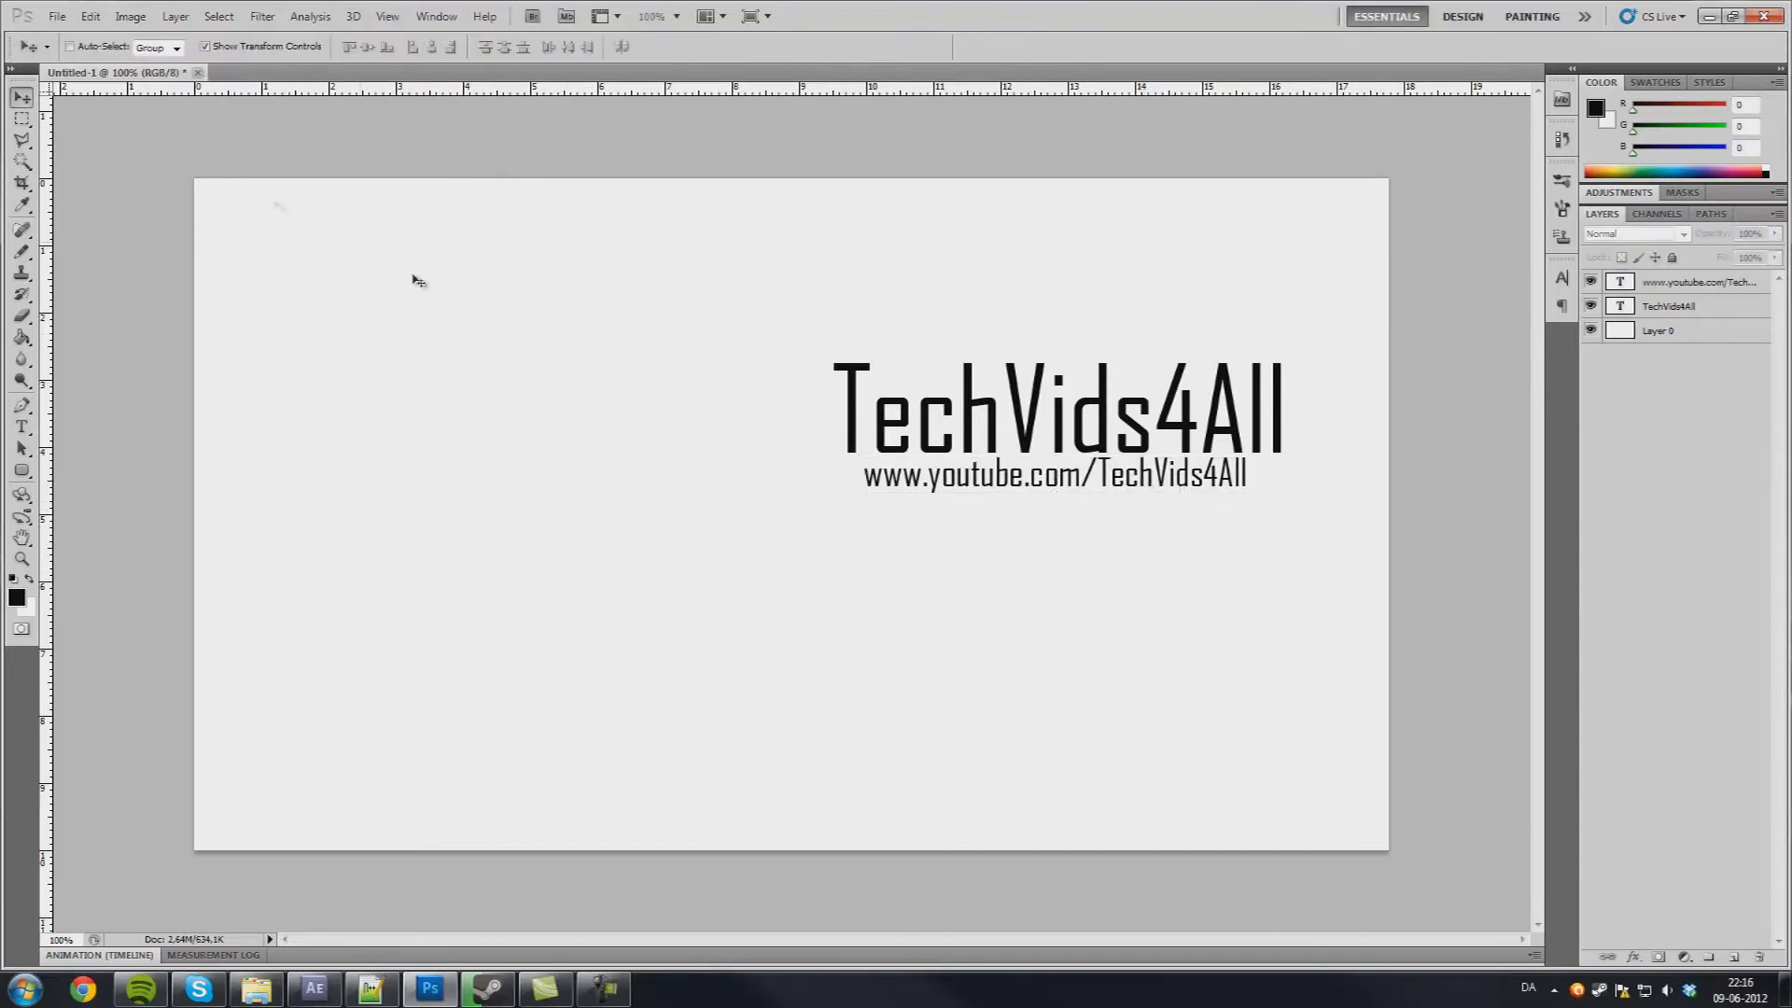
click(1717, 288)
shift+click(1699, 310)
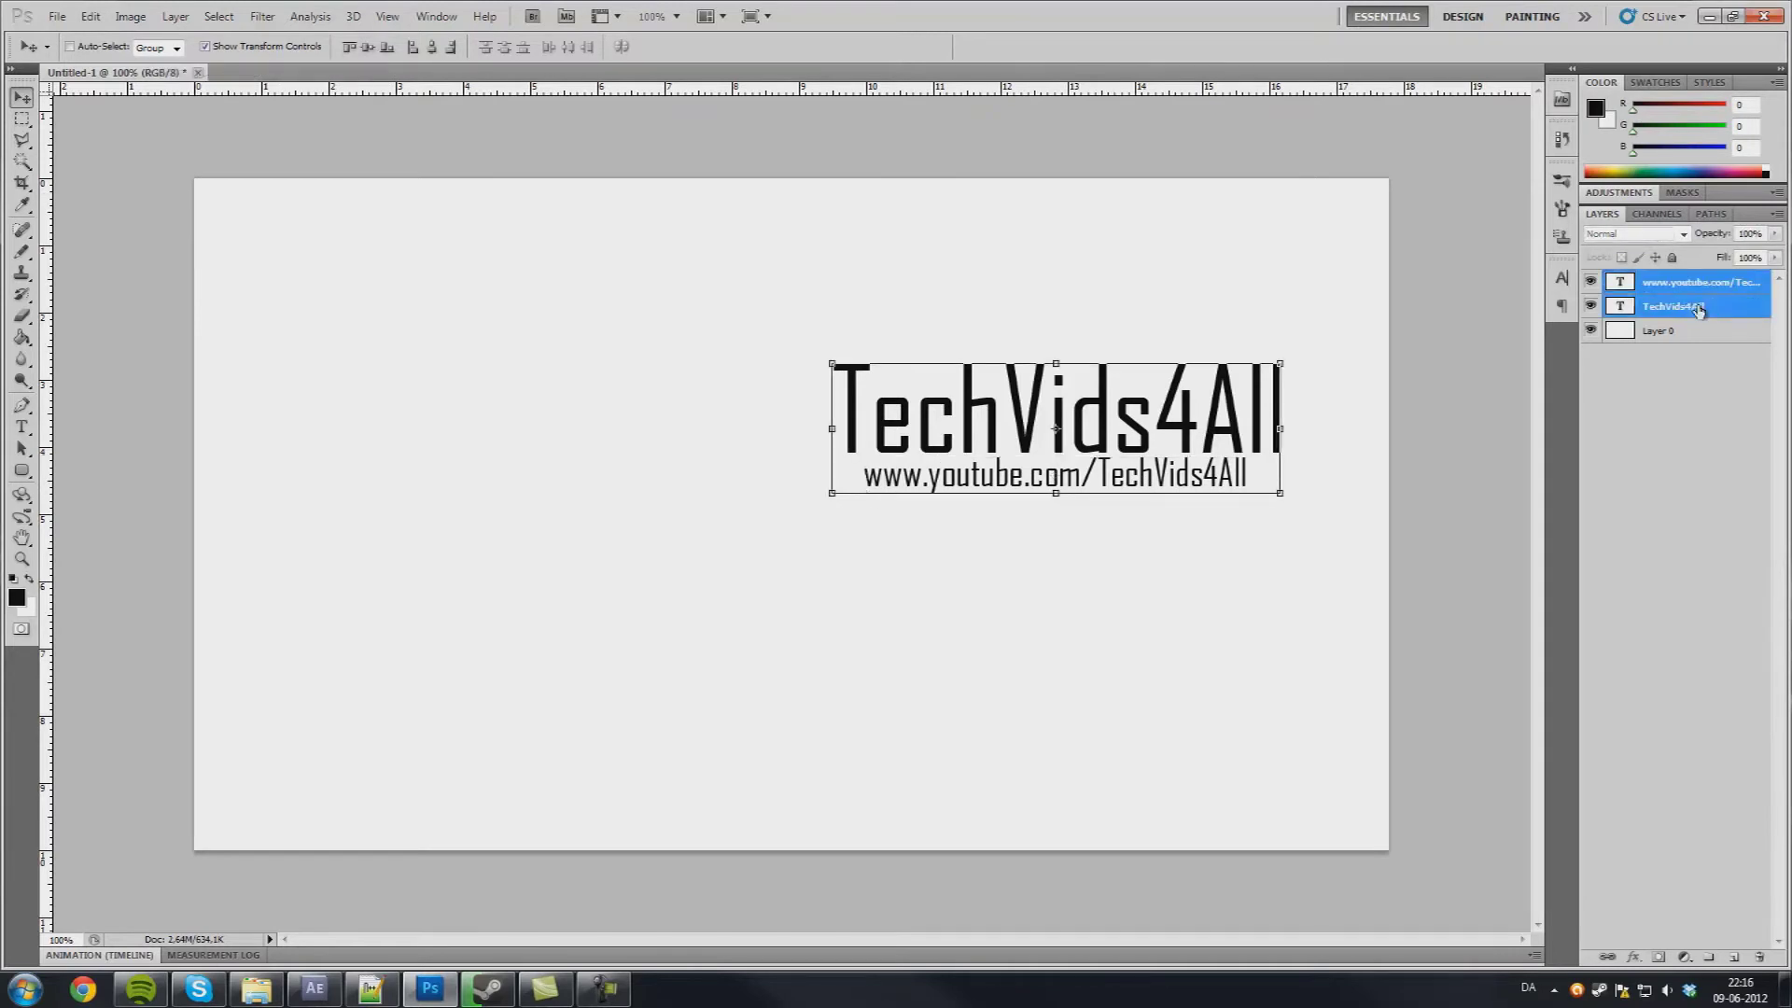
click(367, 49)
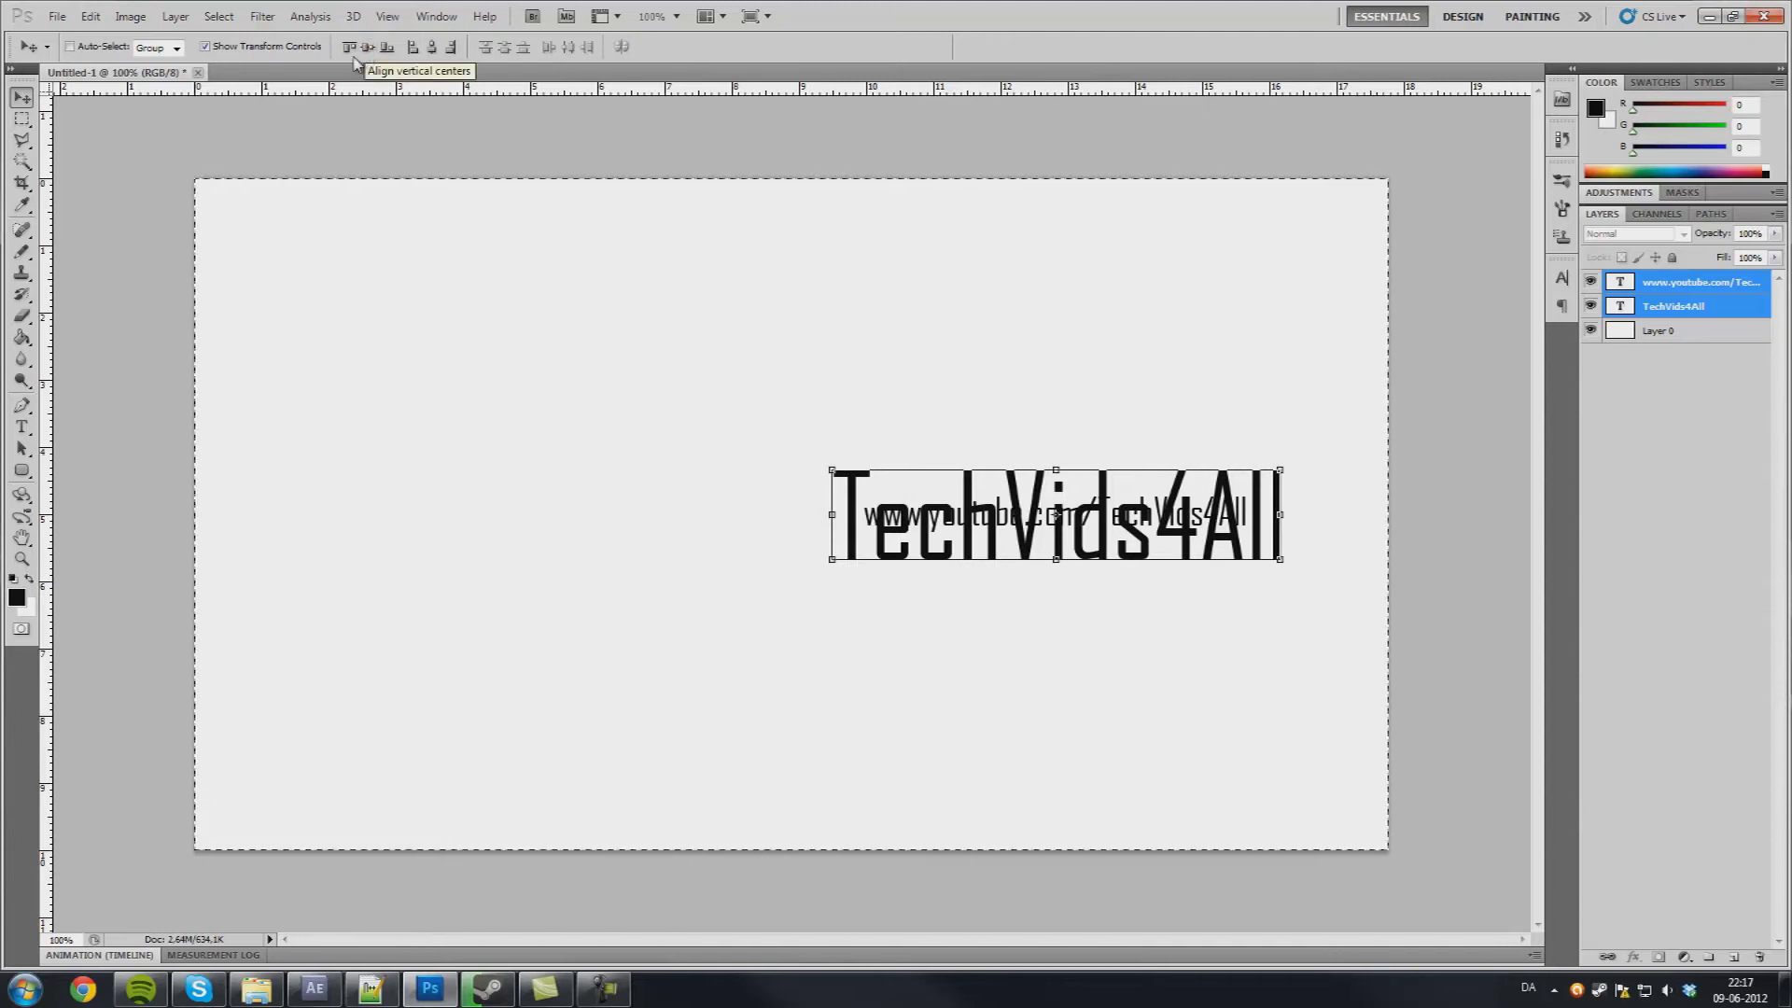
click(1629, 546)
key(ctrl+d)
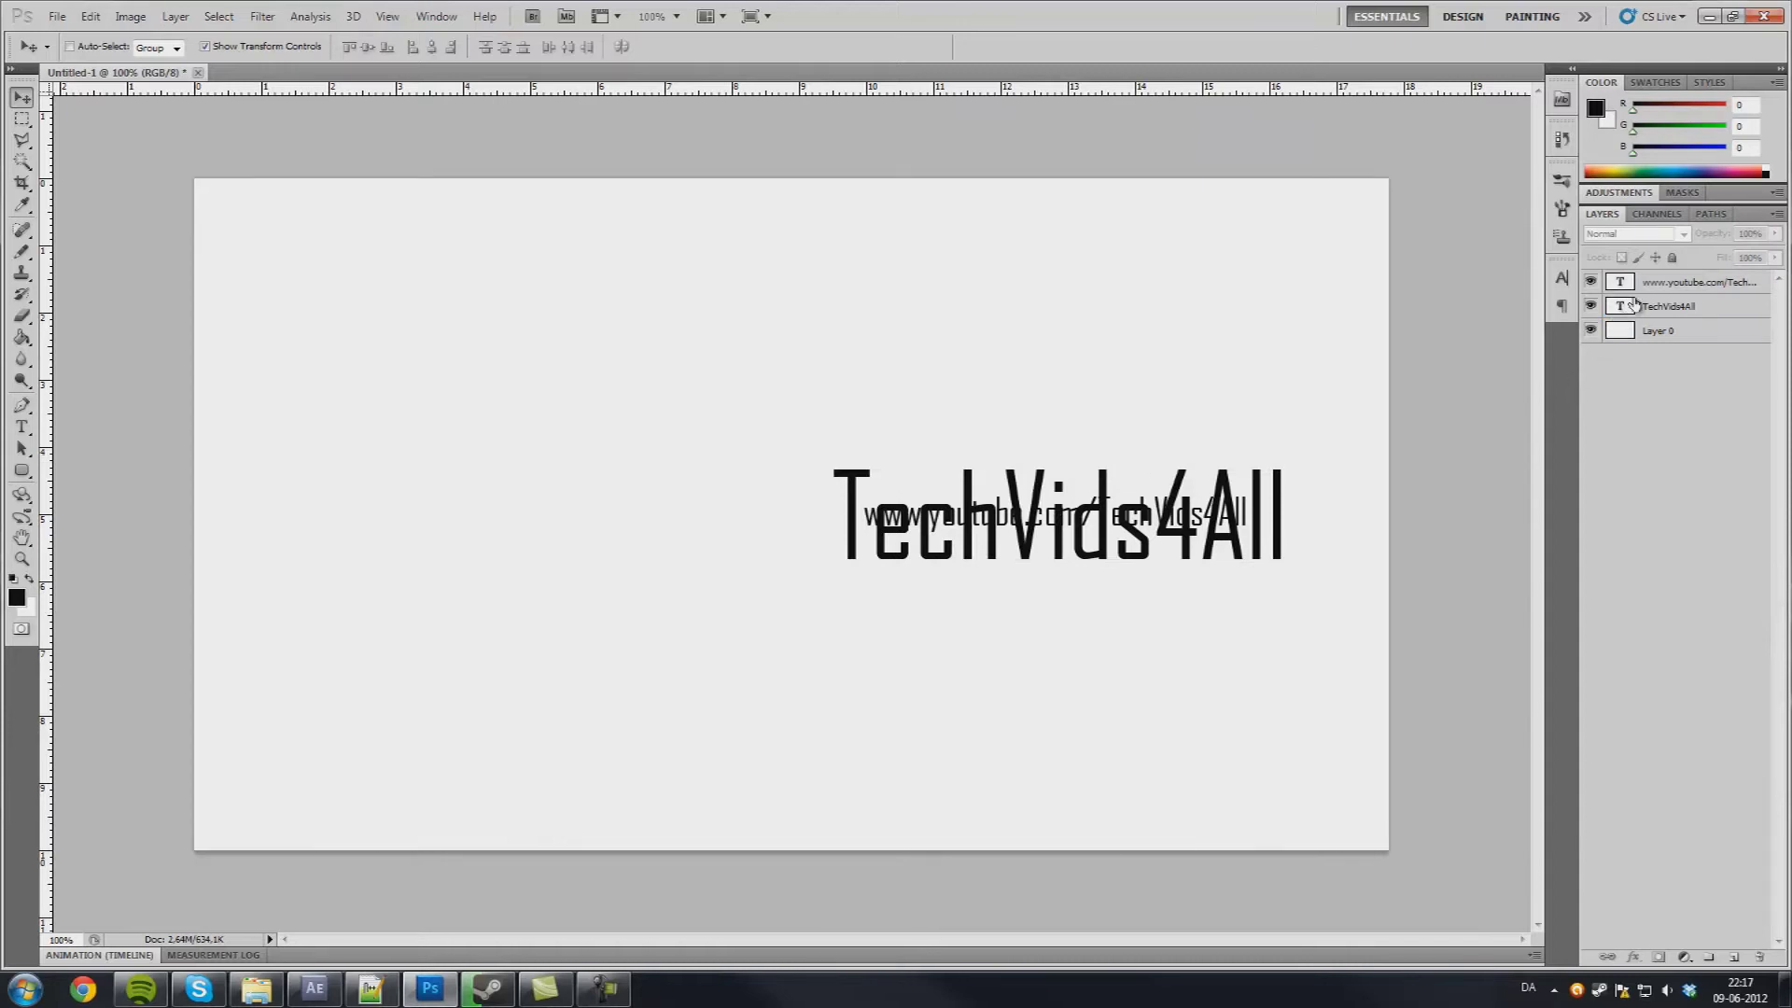
click(1634, 304)
drag(1183, 525, 1185, 423)
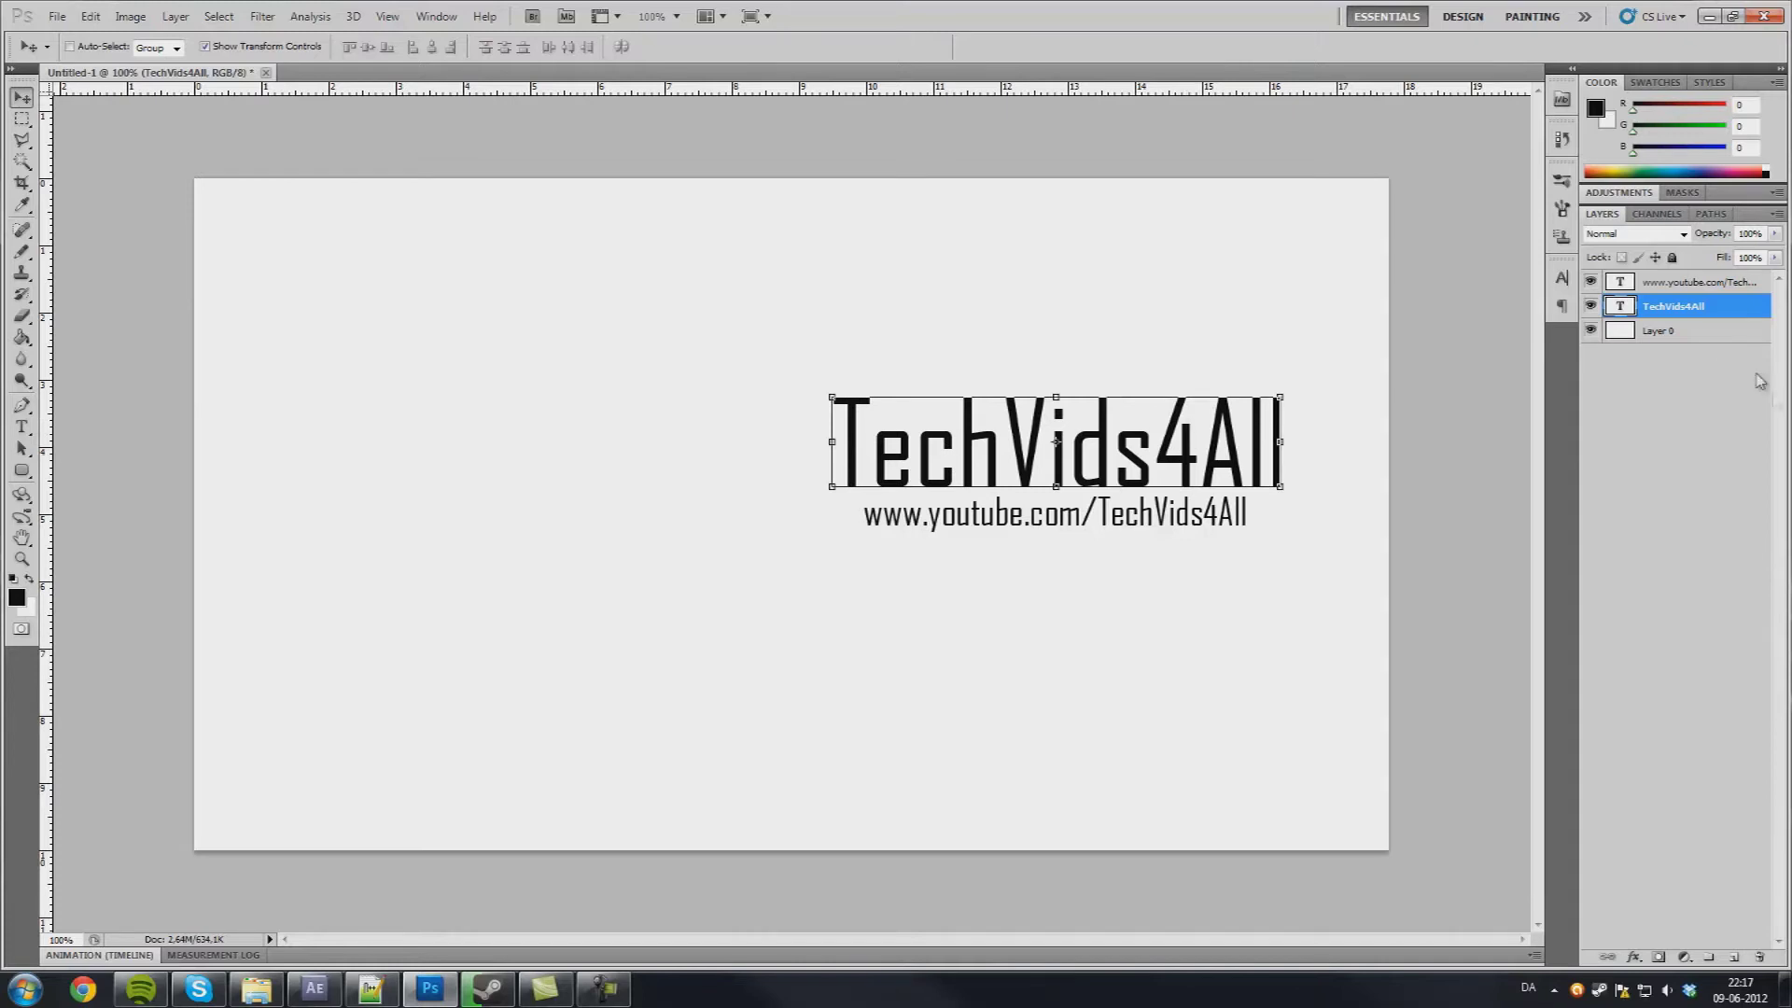
- Shift the URL line left so it sits directly under the title
click(1699, 282)
key(ctrl+plus)
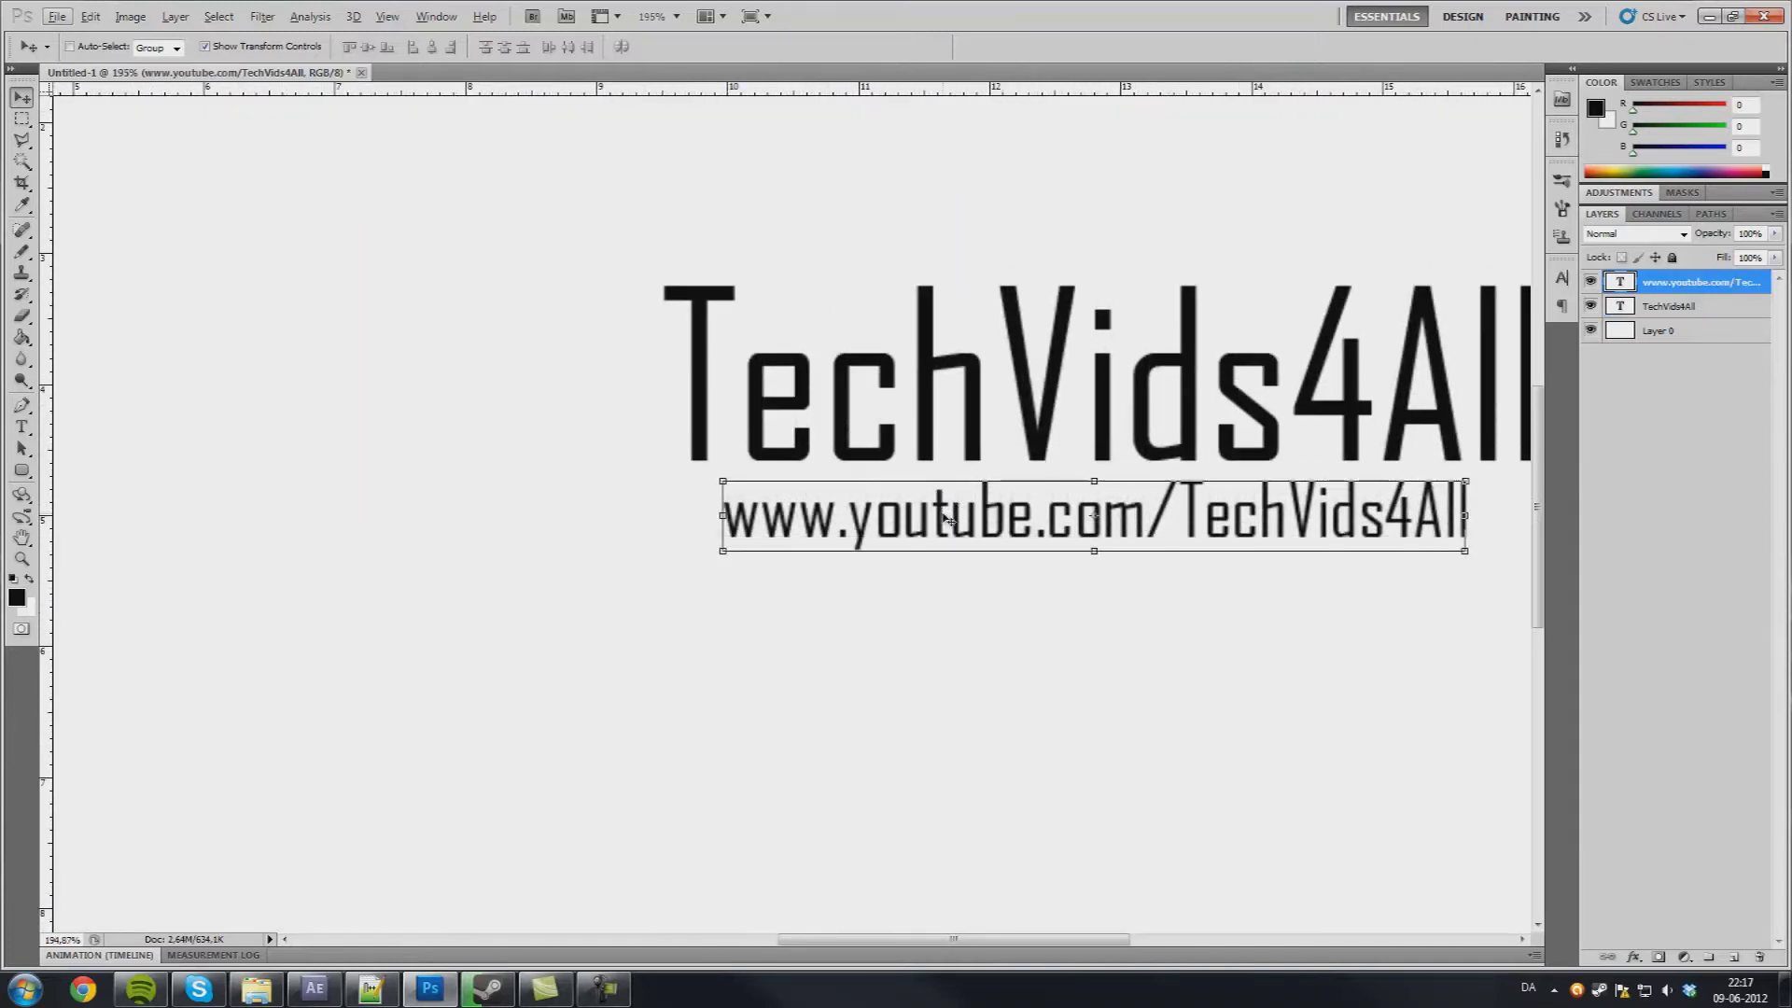
mouse_move(939, 519)
mouse_down()
mouse_move(918, 521)
mouse_move(949, 504)
mouse_up()
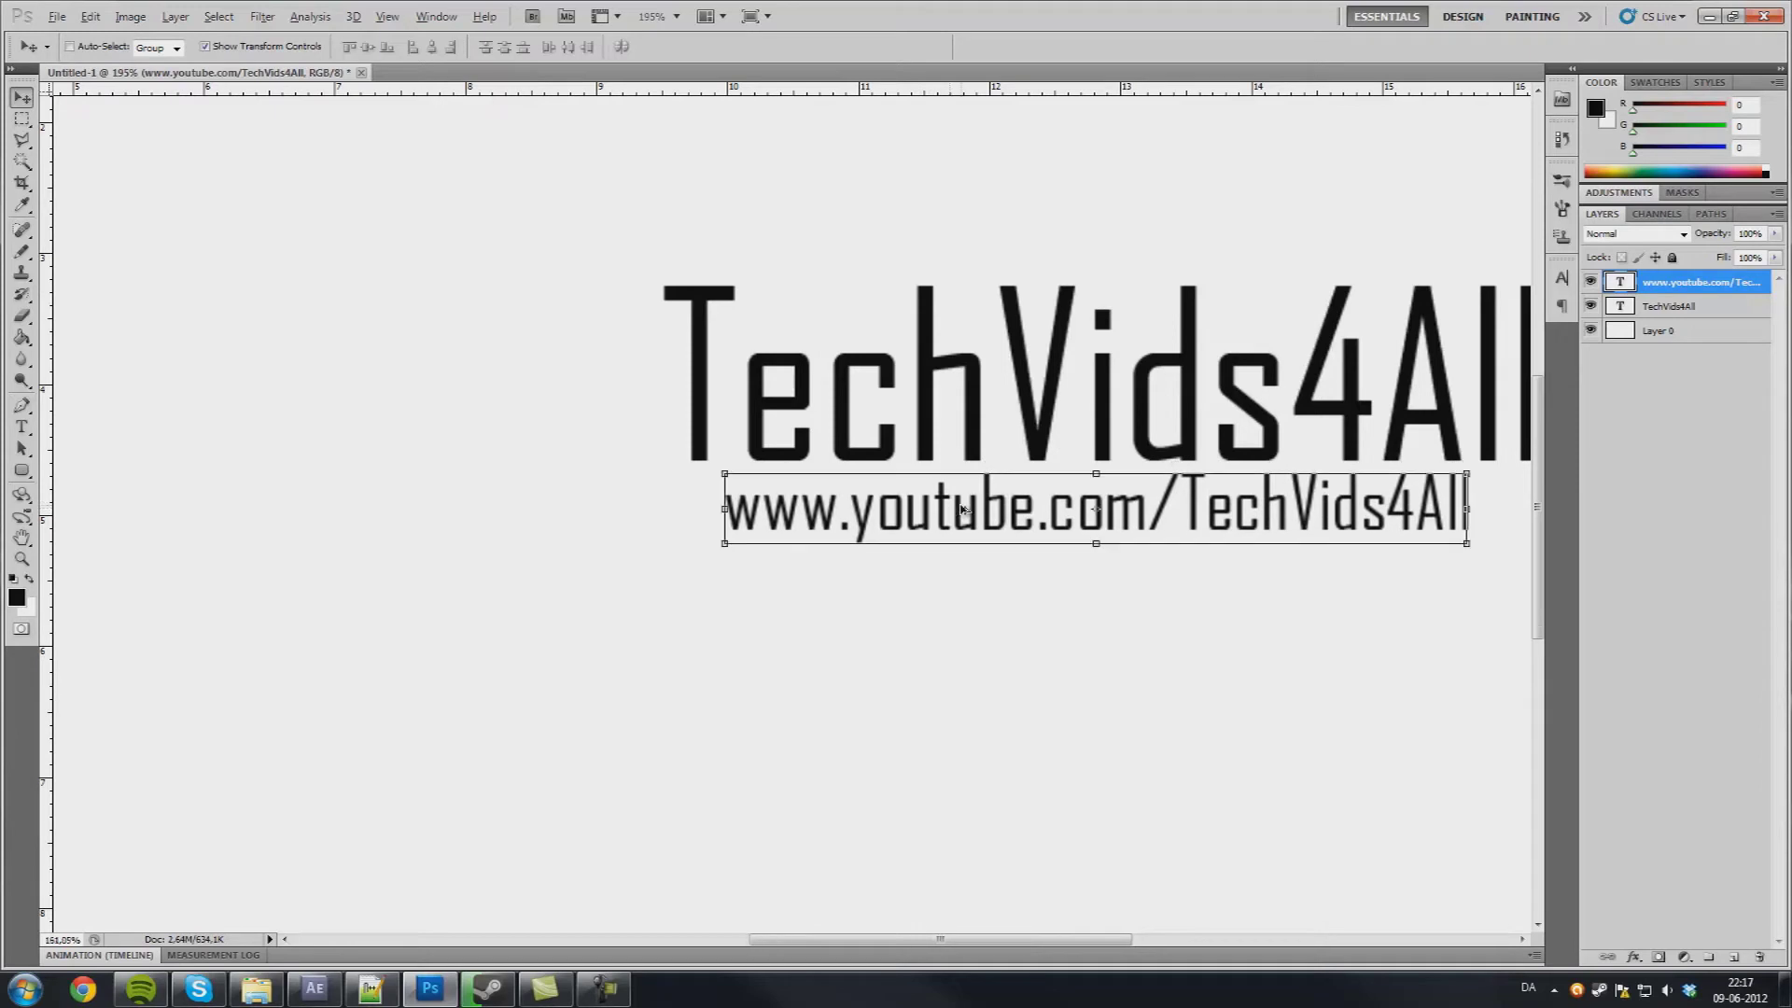
key(ctrl+0)
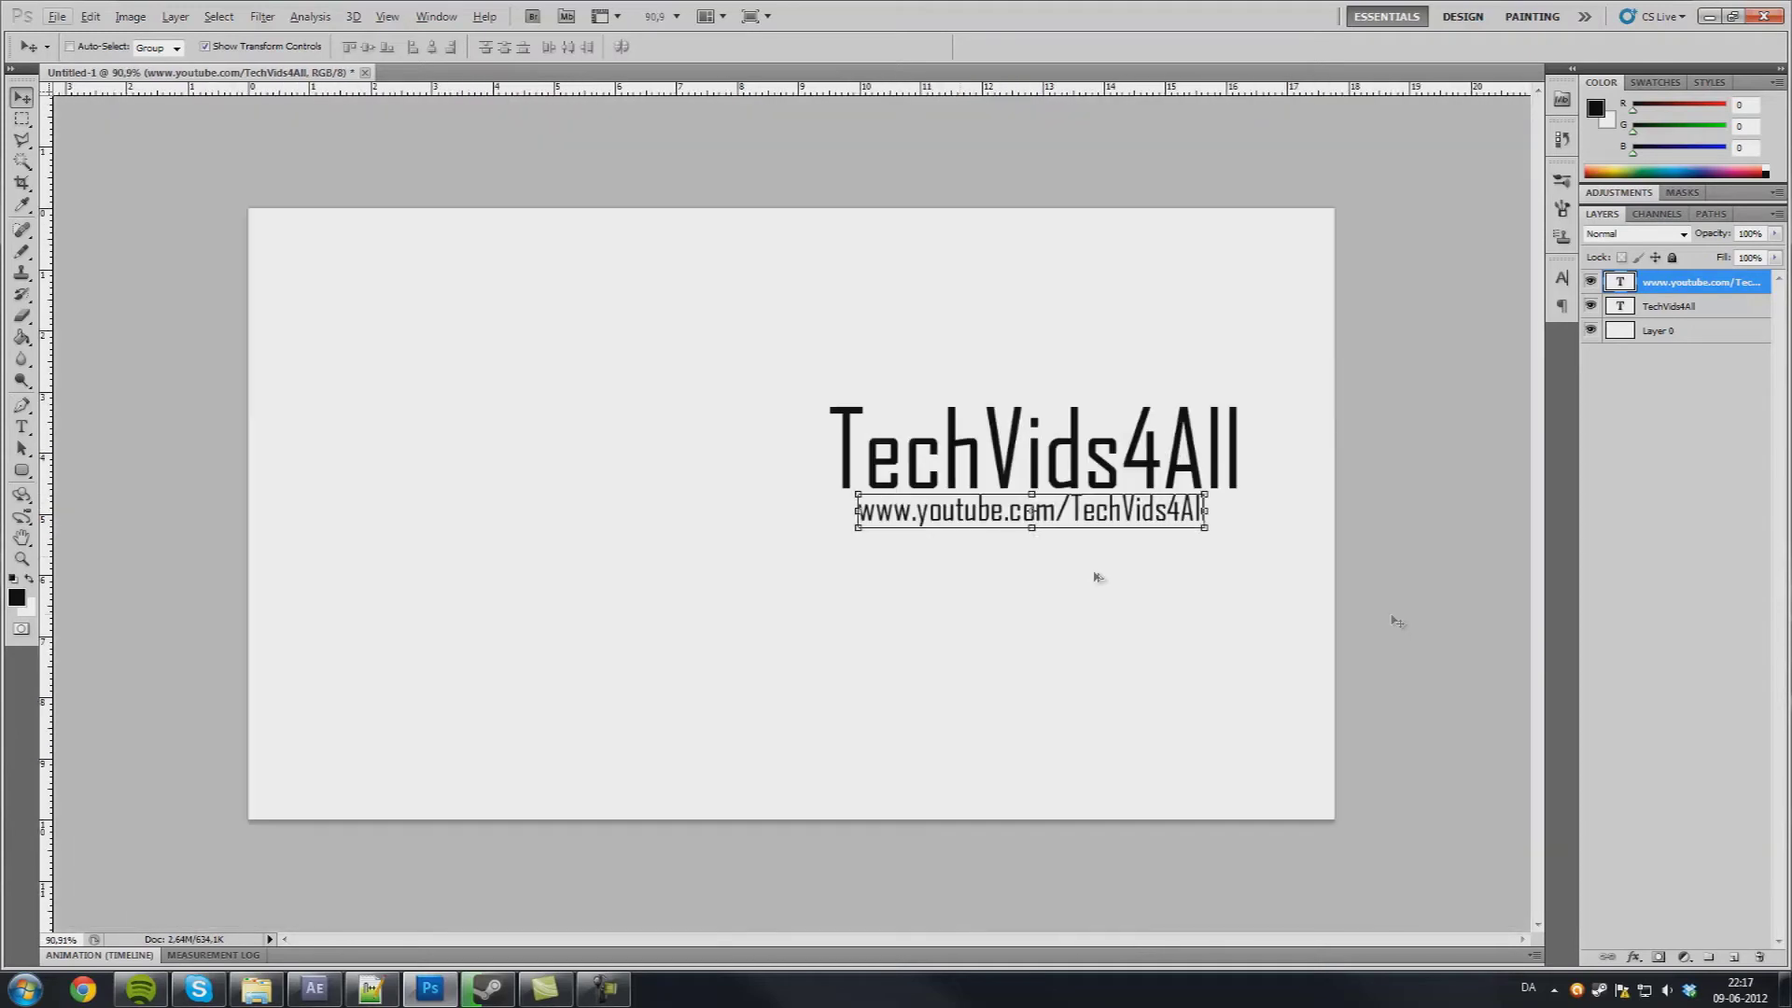
click(1728, 537)
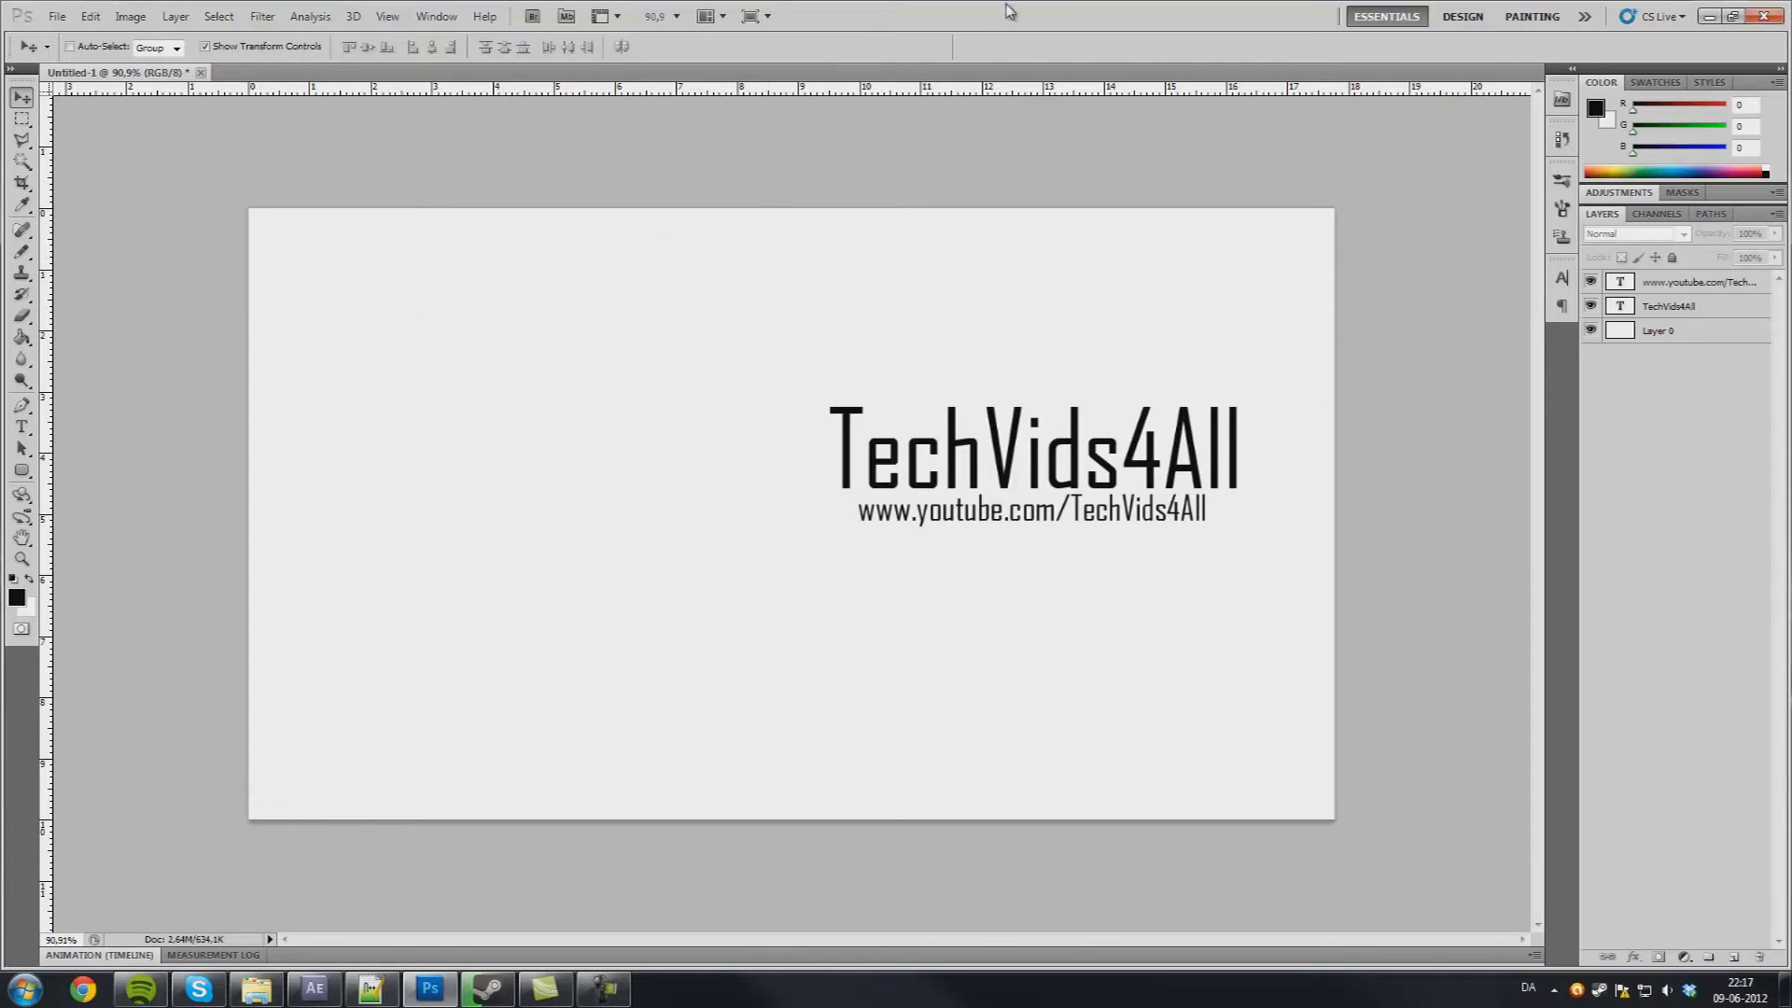
- Place the KennyMcCormick image, shrink it to about an eighth, and move it left of the title
click(58, 16)
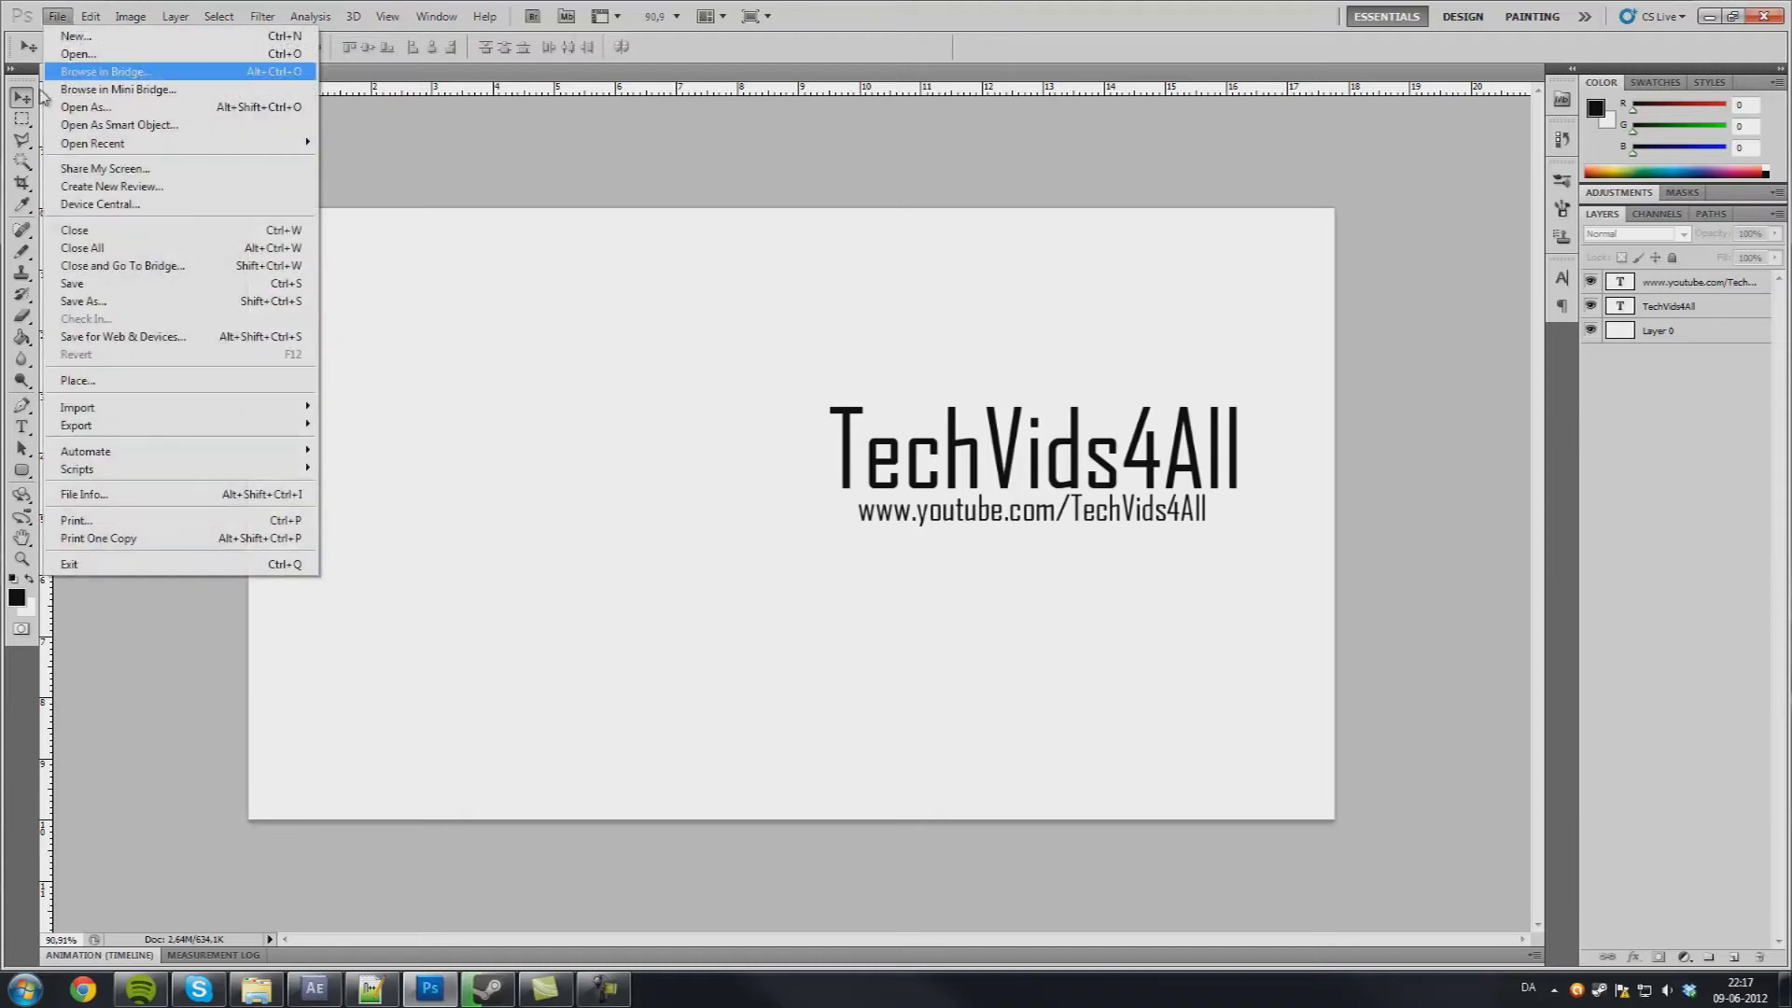
click(100, 389)
double_click(894, 252)
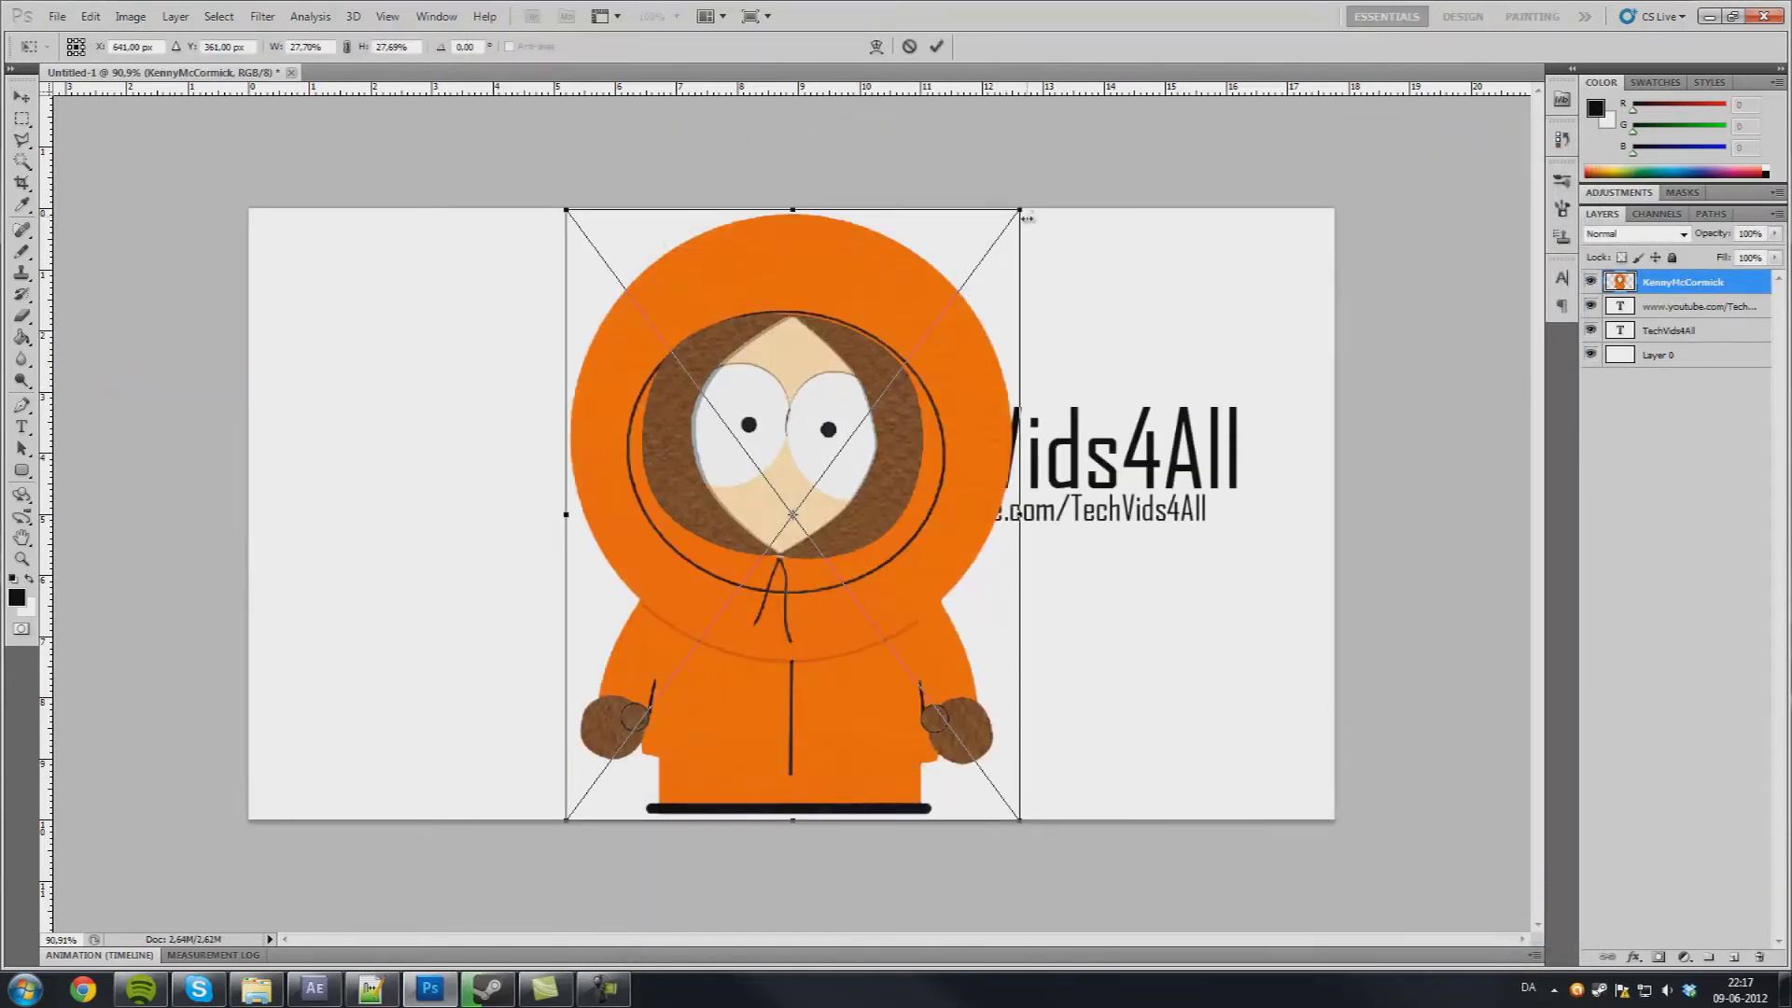
drag(1024, 212, 773, 543)
drag(734, 726, 681, 506)
key(Return)
- Shift both text lines left, closer to Kenny
click(1666, 333)
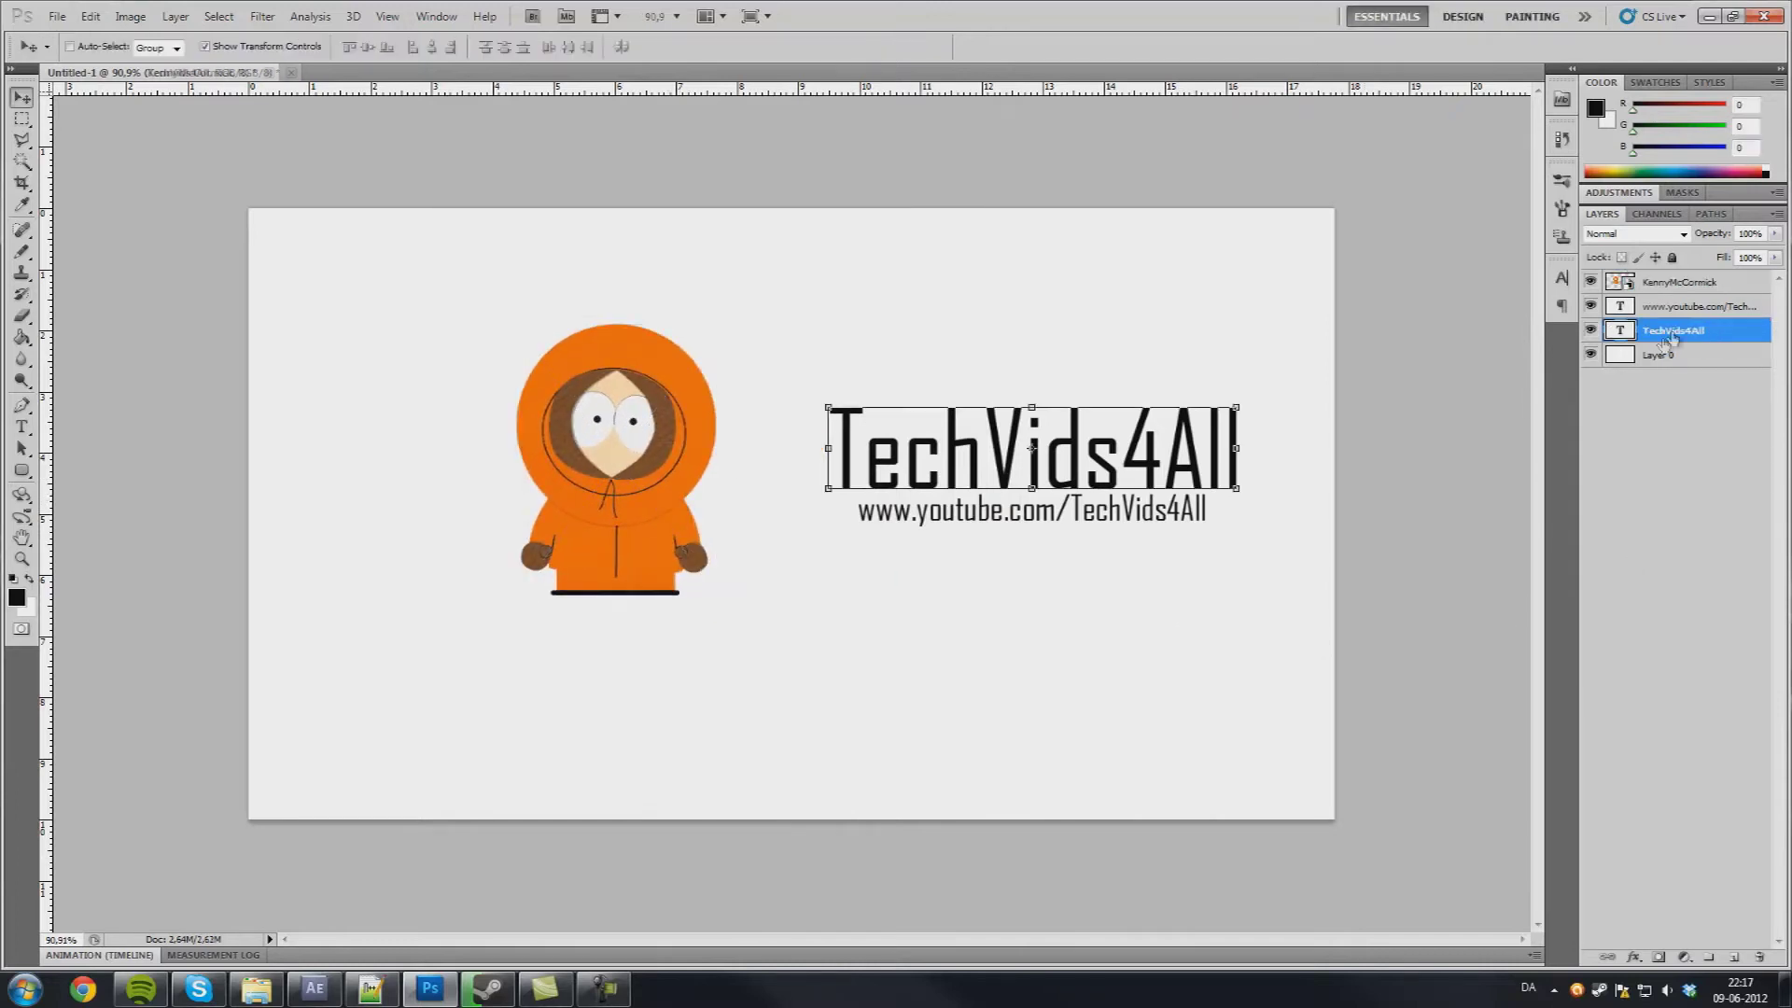
click(1687, 312)
shift+click(1675, 330)
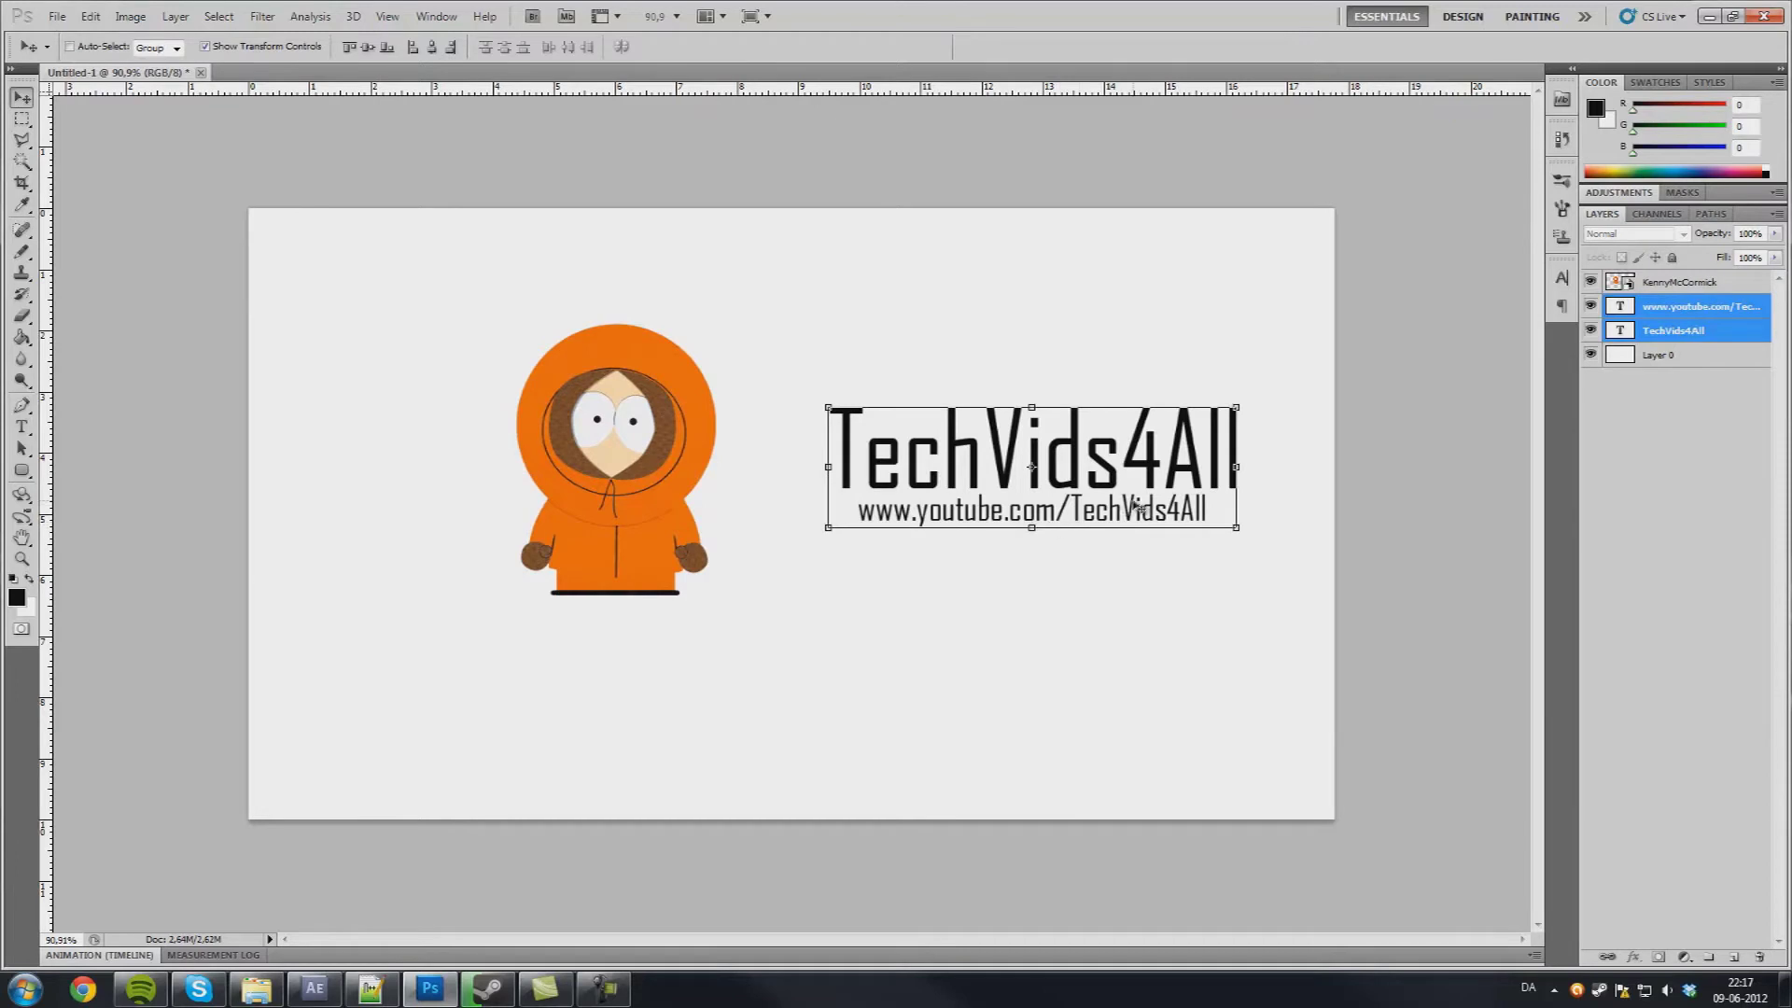
drag(1139, 507, 1108, 504)
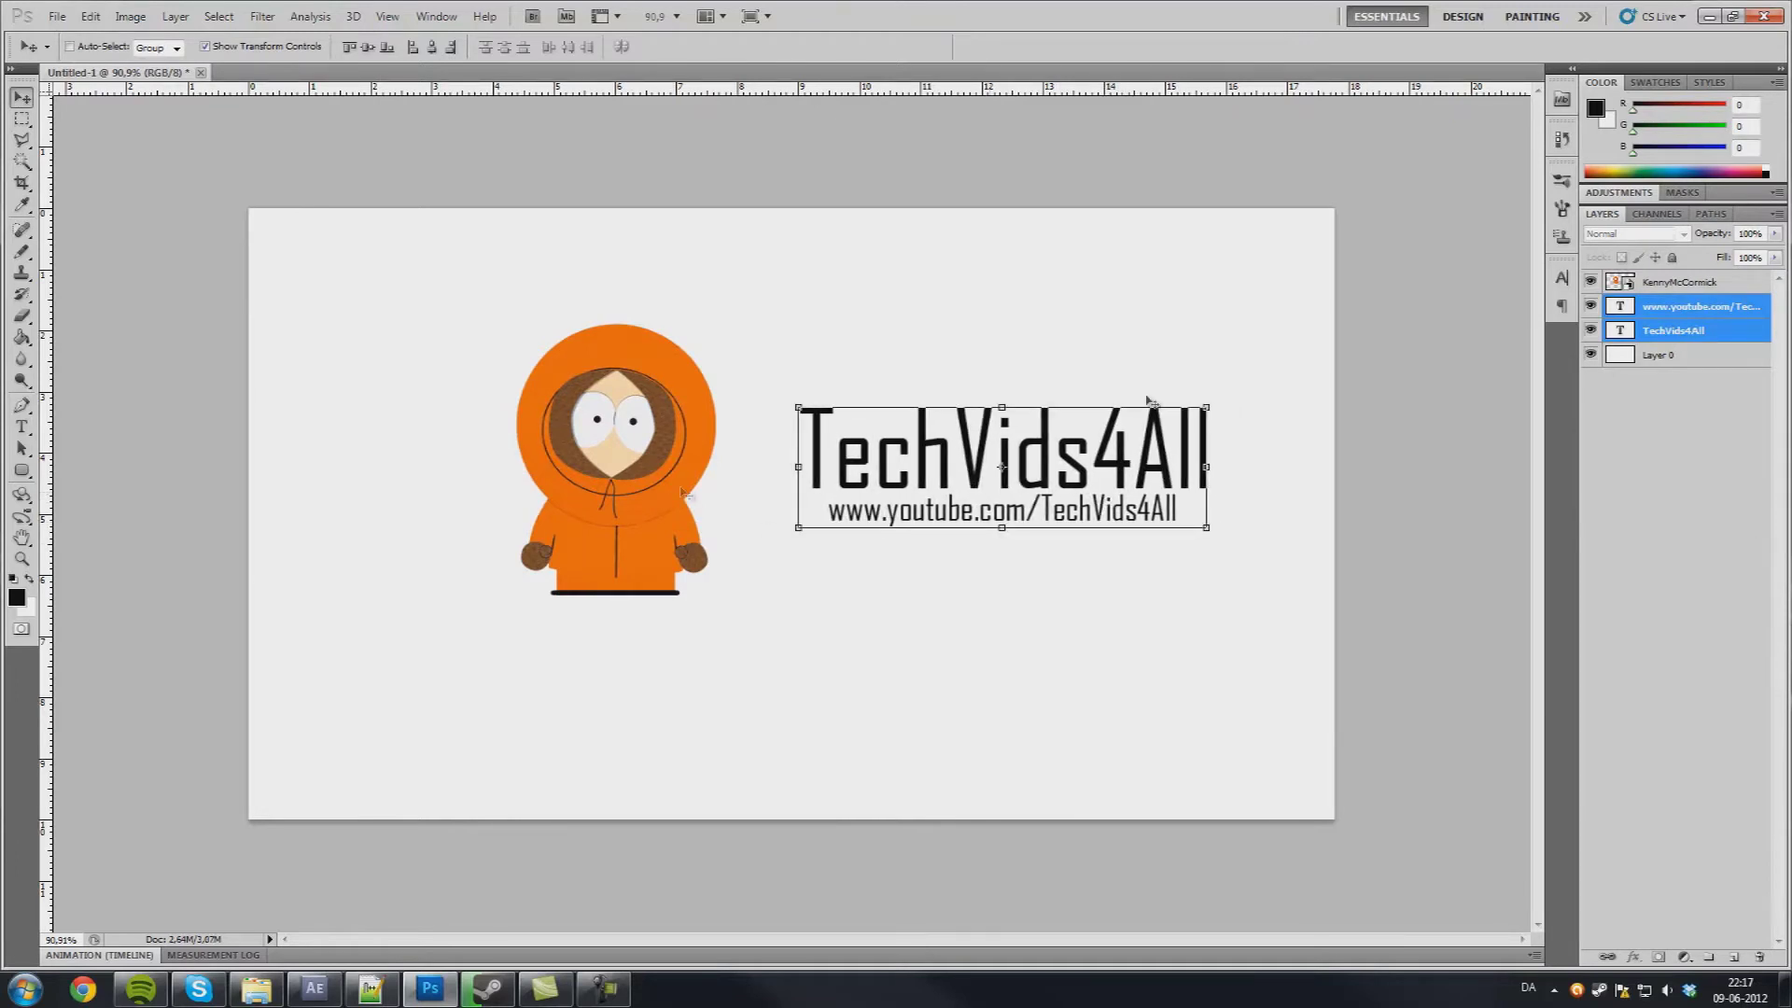
- Enlarge Kenny slightly and fine-tune his size and position beside the title
click(1642, 288)
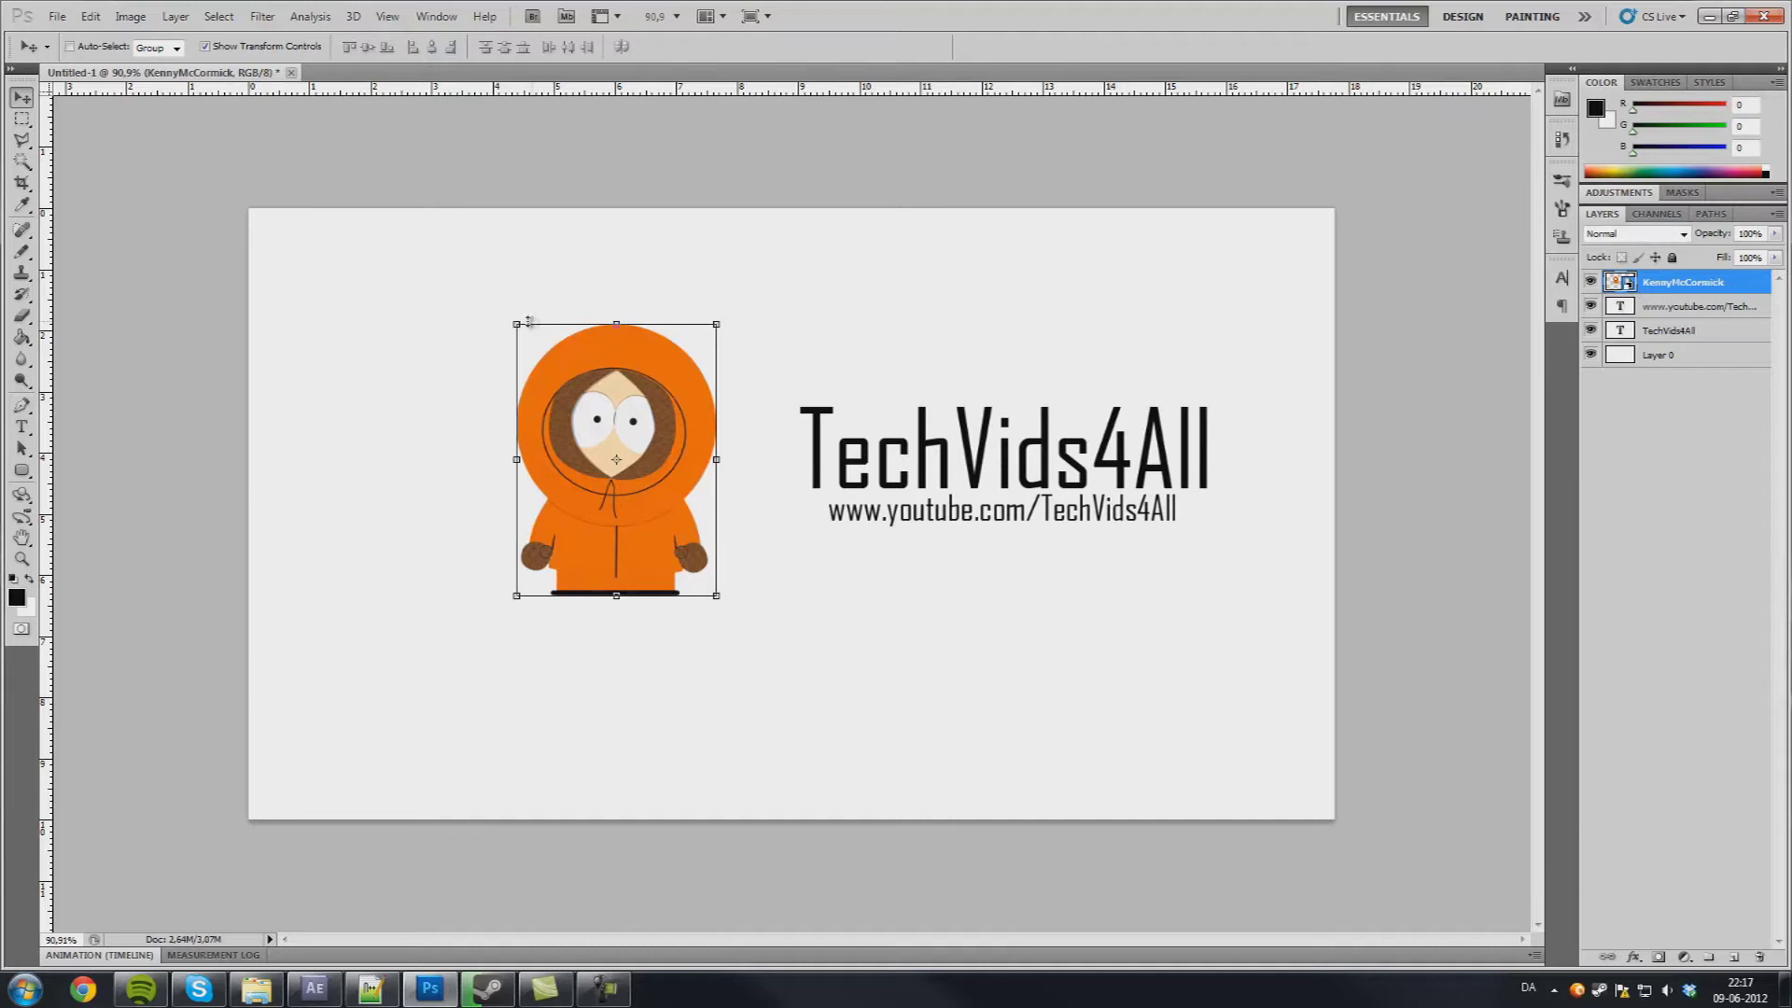
drag(528, 321, 454, 284)
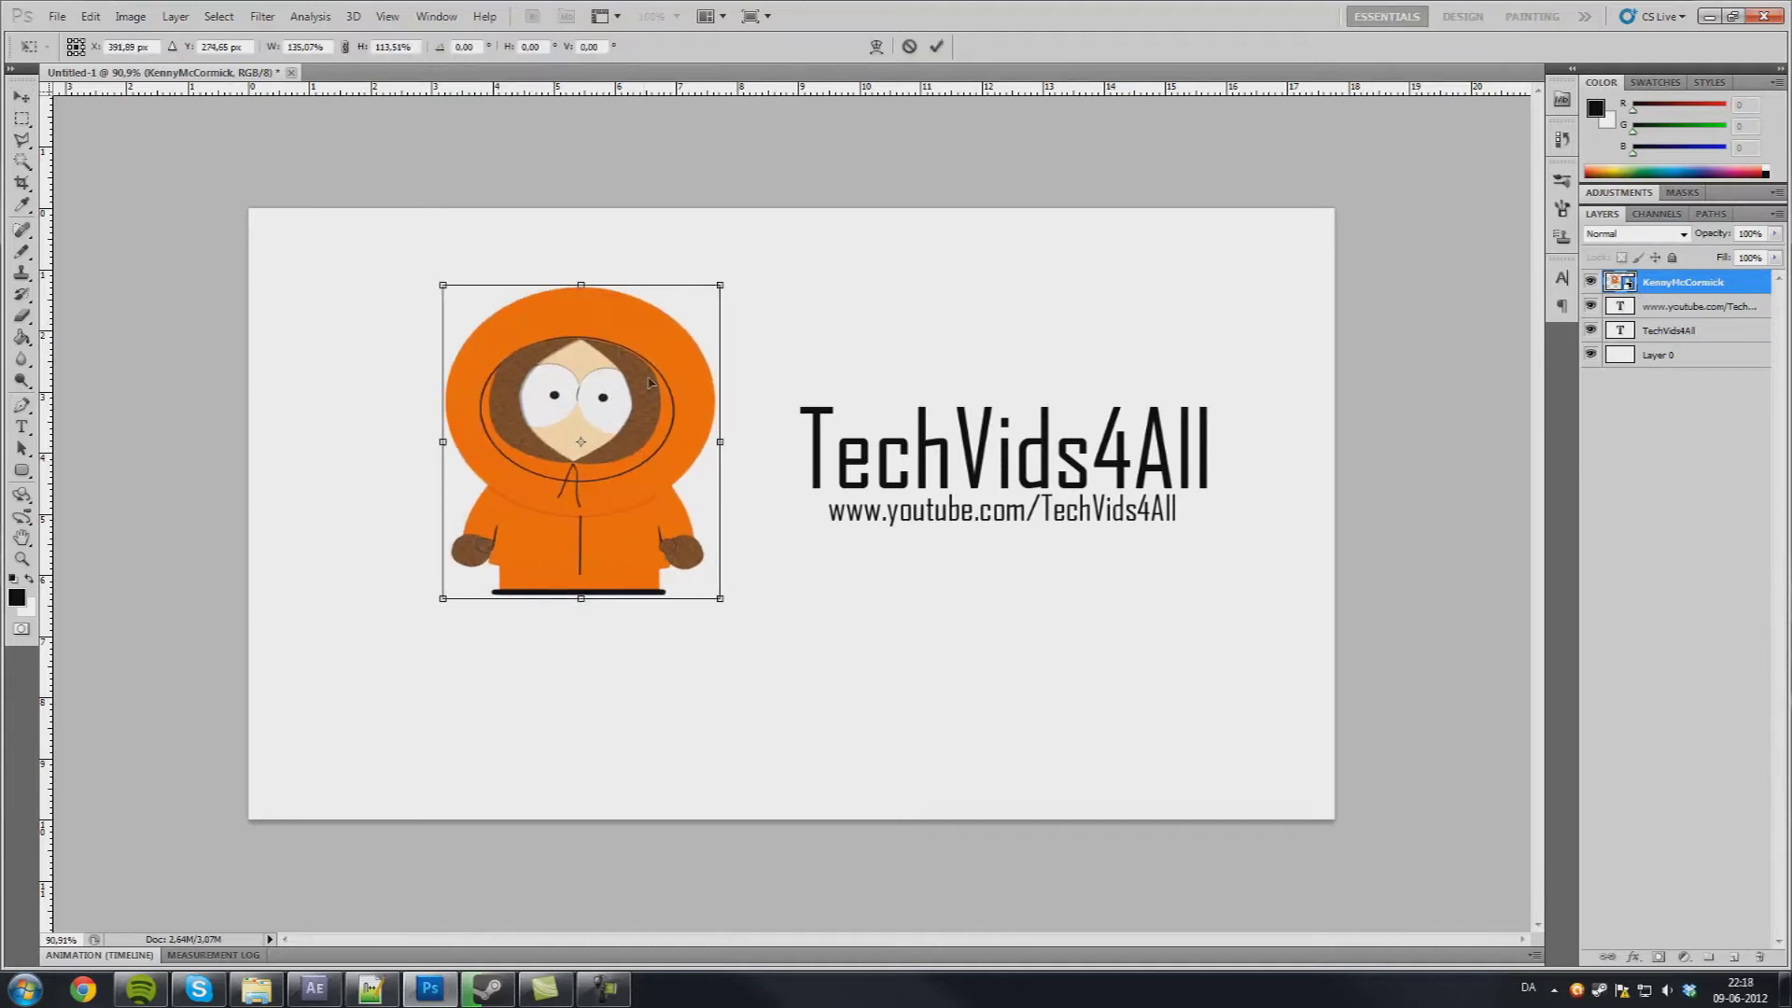
key(Return)
key(ctrl+z)
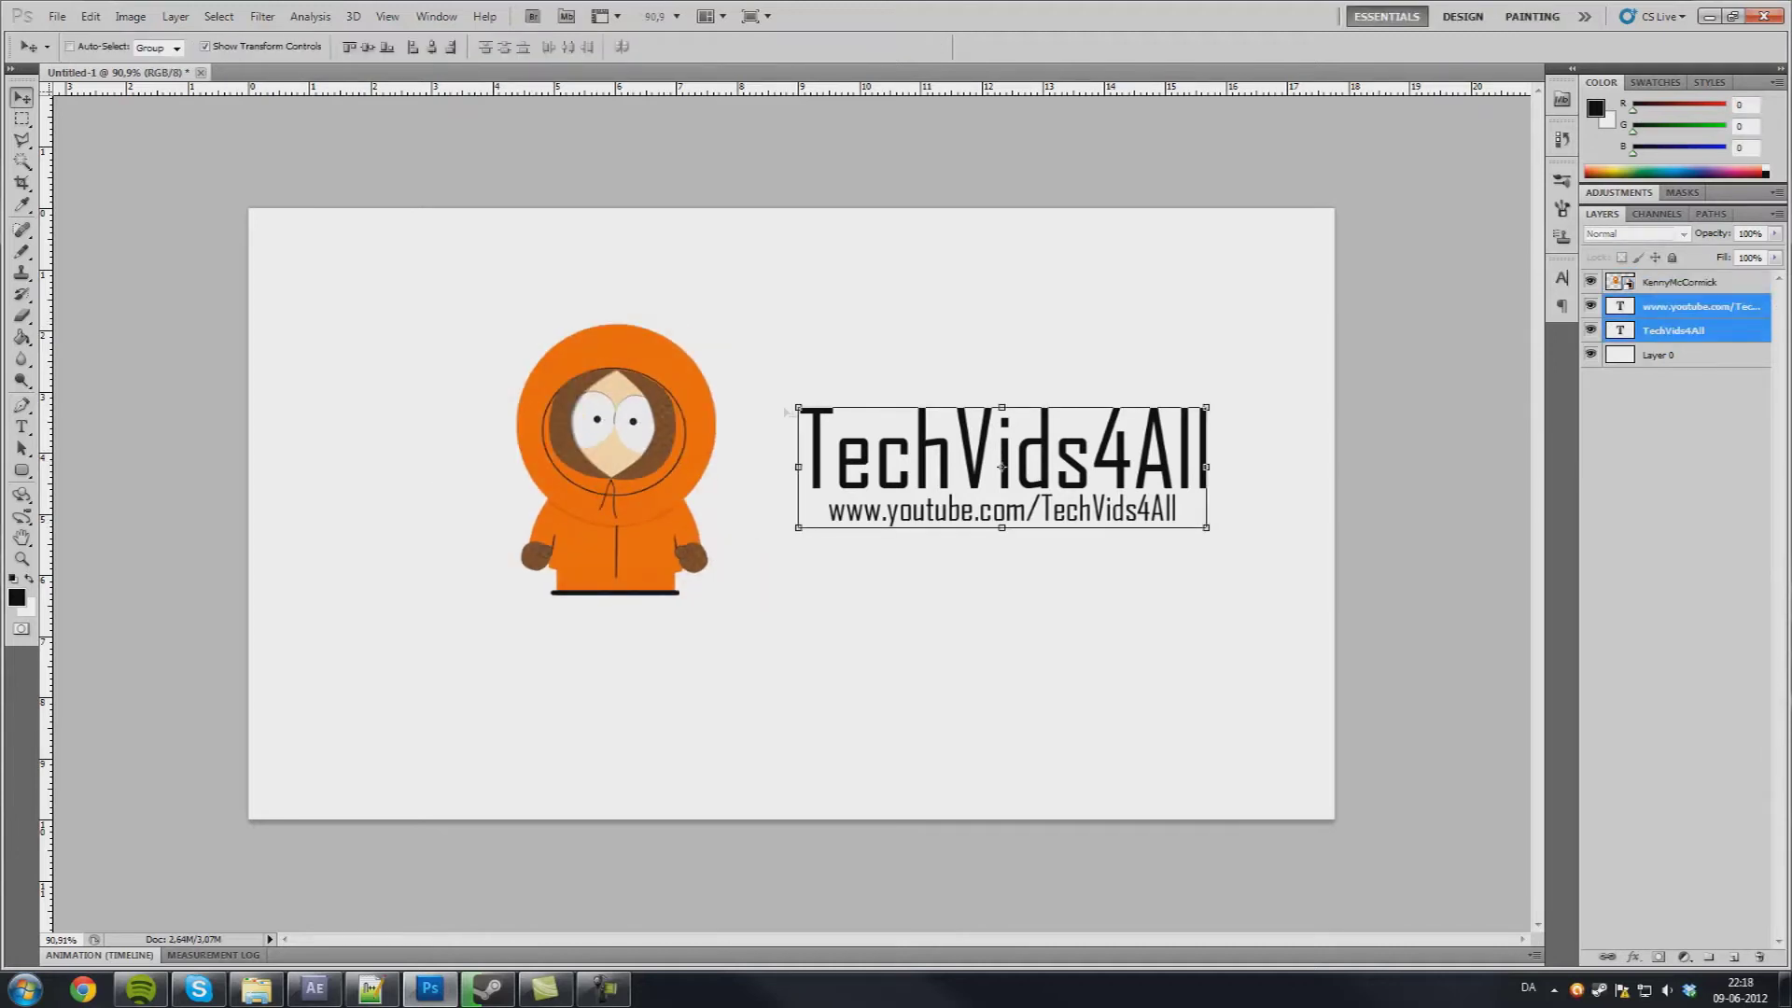
click(1699, 280)
key(ctrl+t)
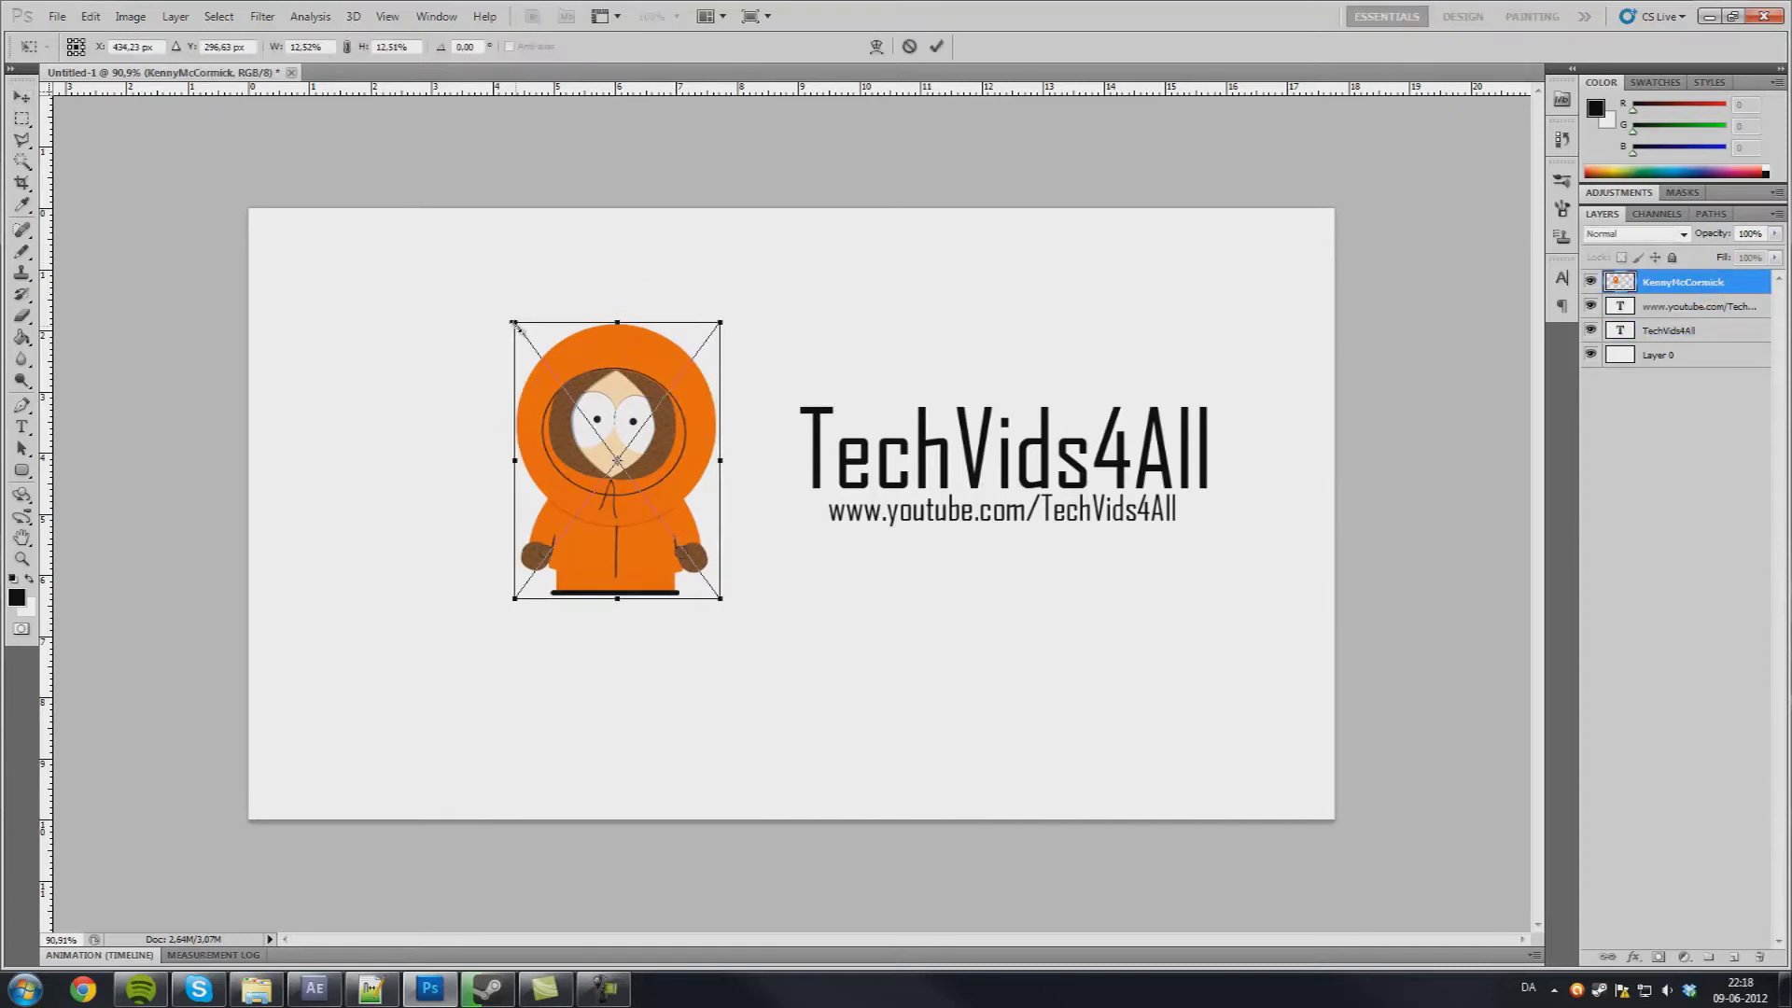
drag(512, 316, 462, 282)
drag(690, 444, 698, 466)
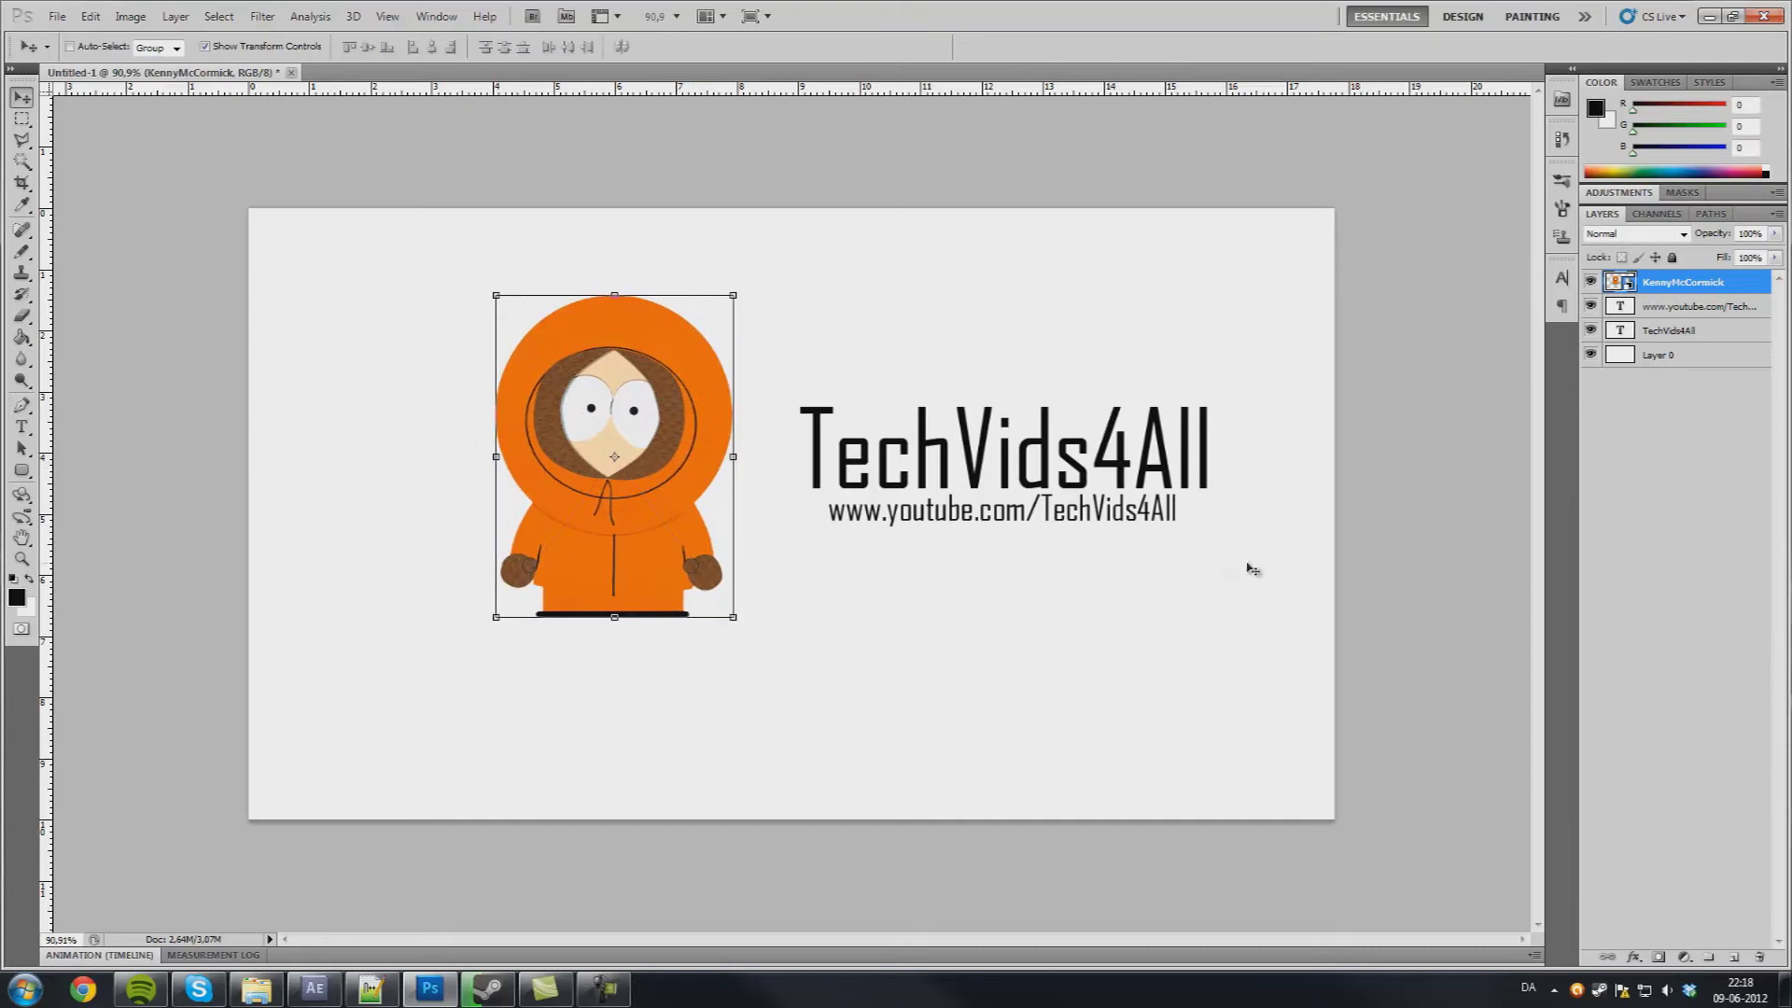
key(Return)
- Save the card over the existing 2d intro.psd in the 2d intro tut folder
click(48, 17)
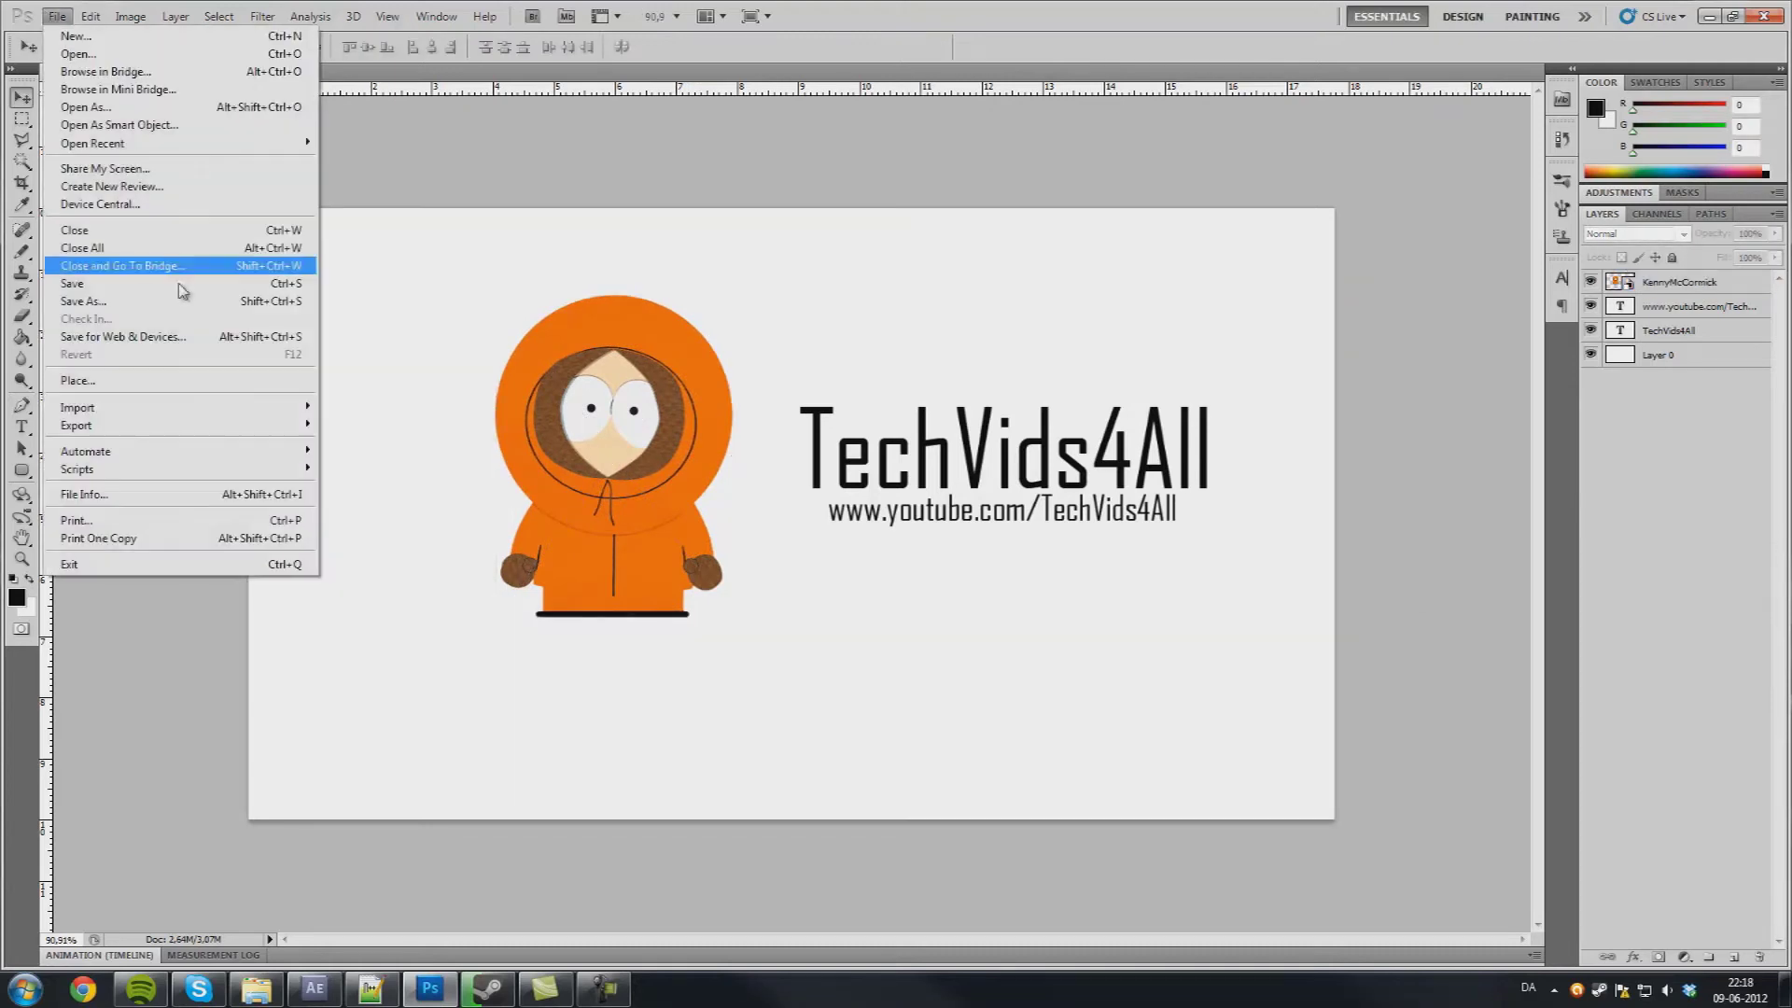
click(158, 304)
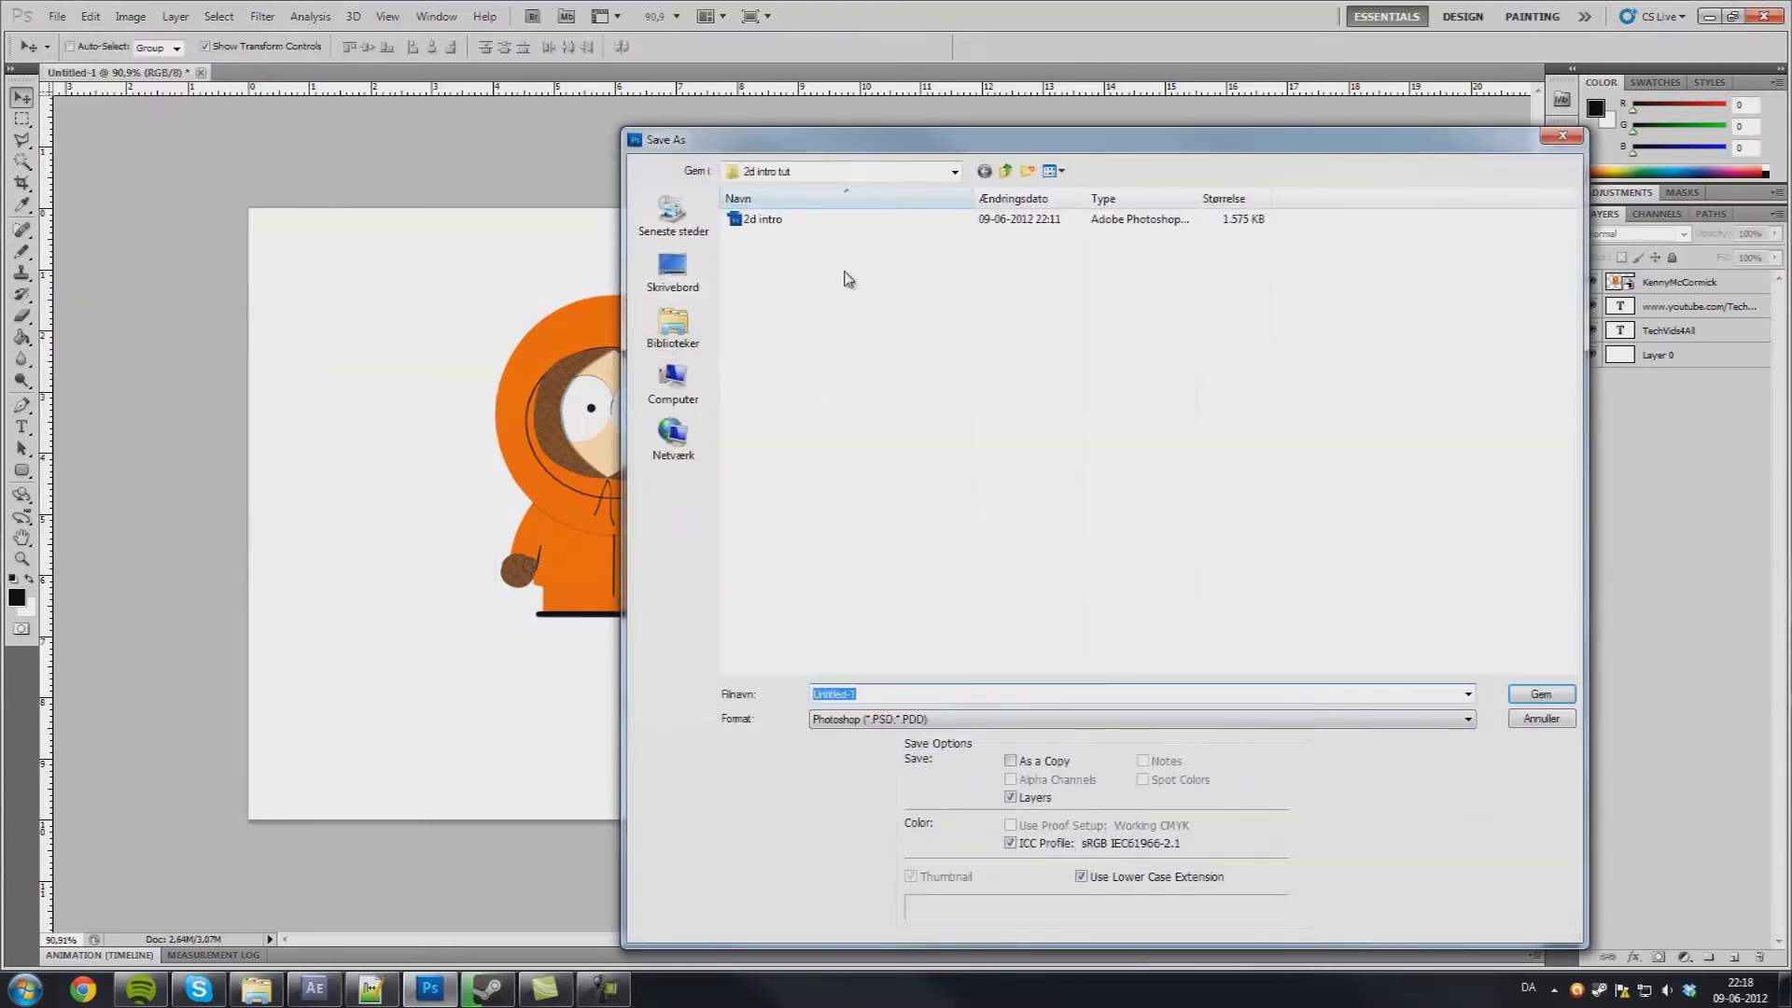
click(796, 221)
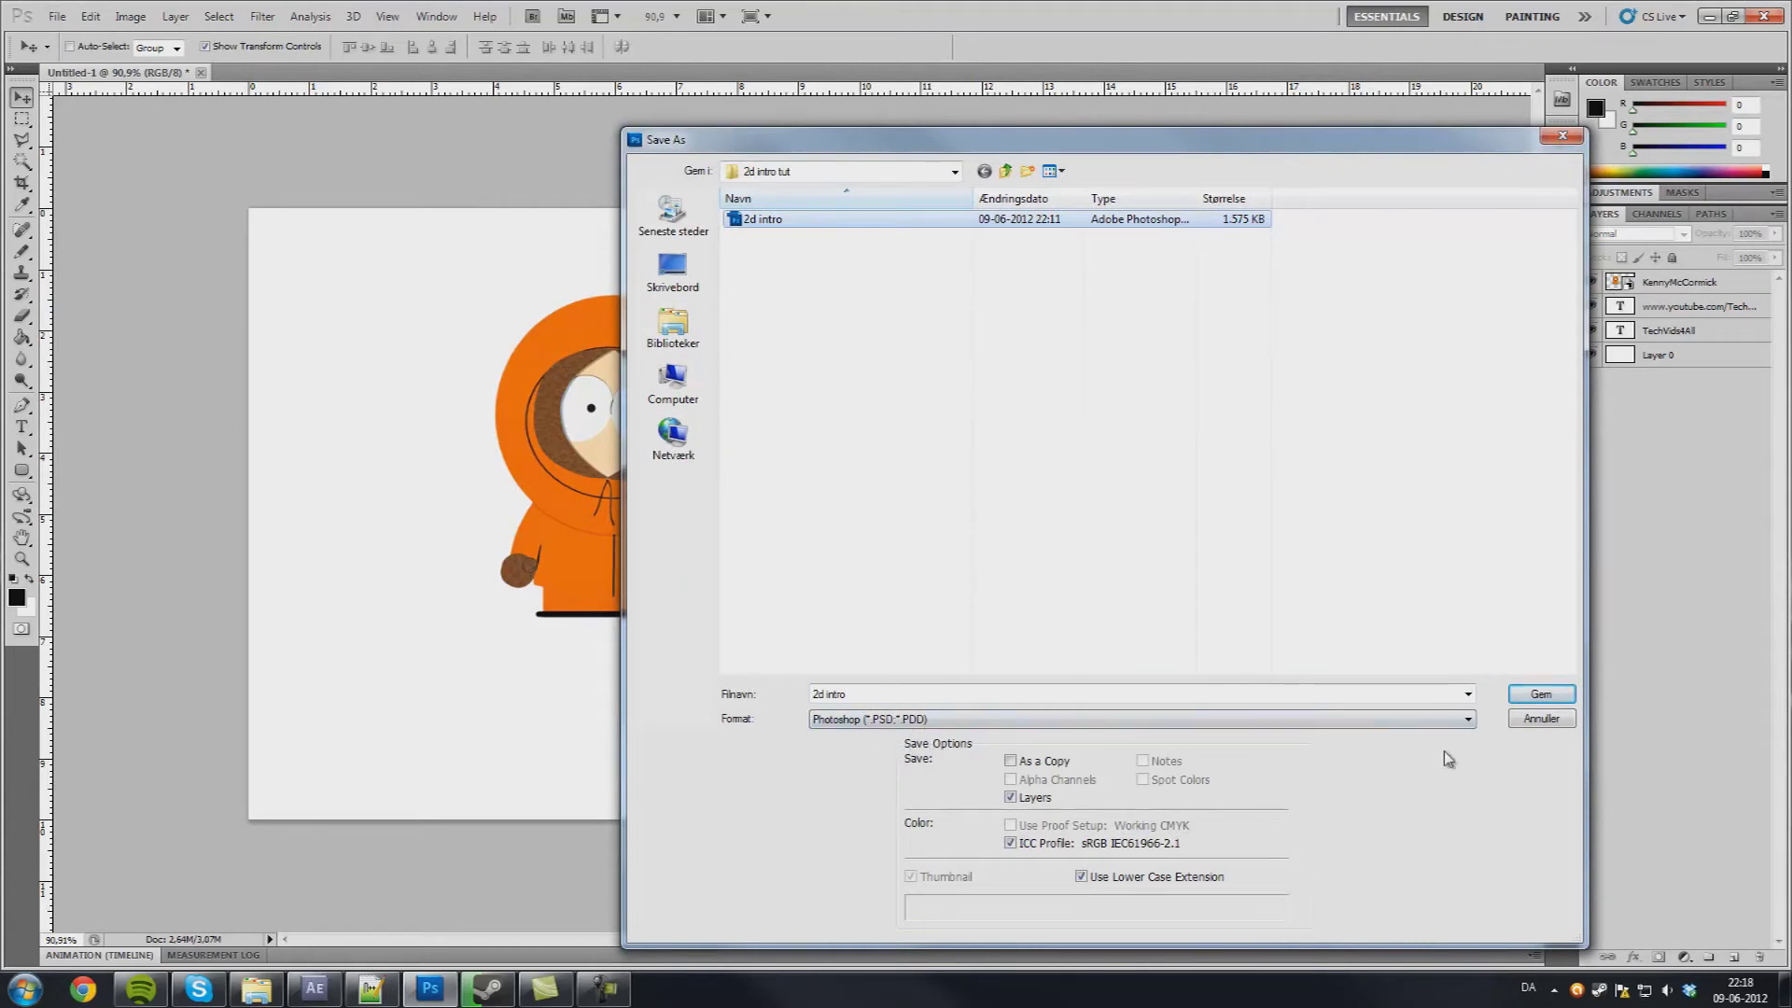
click(1538, 698)
click(845, 369)
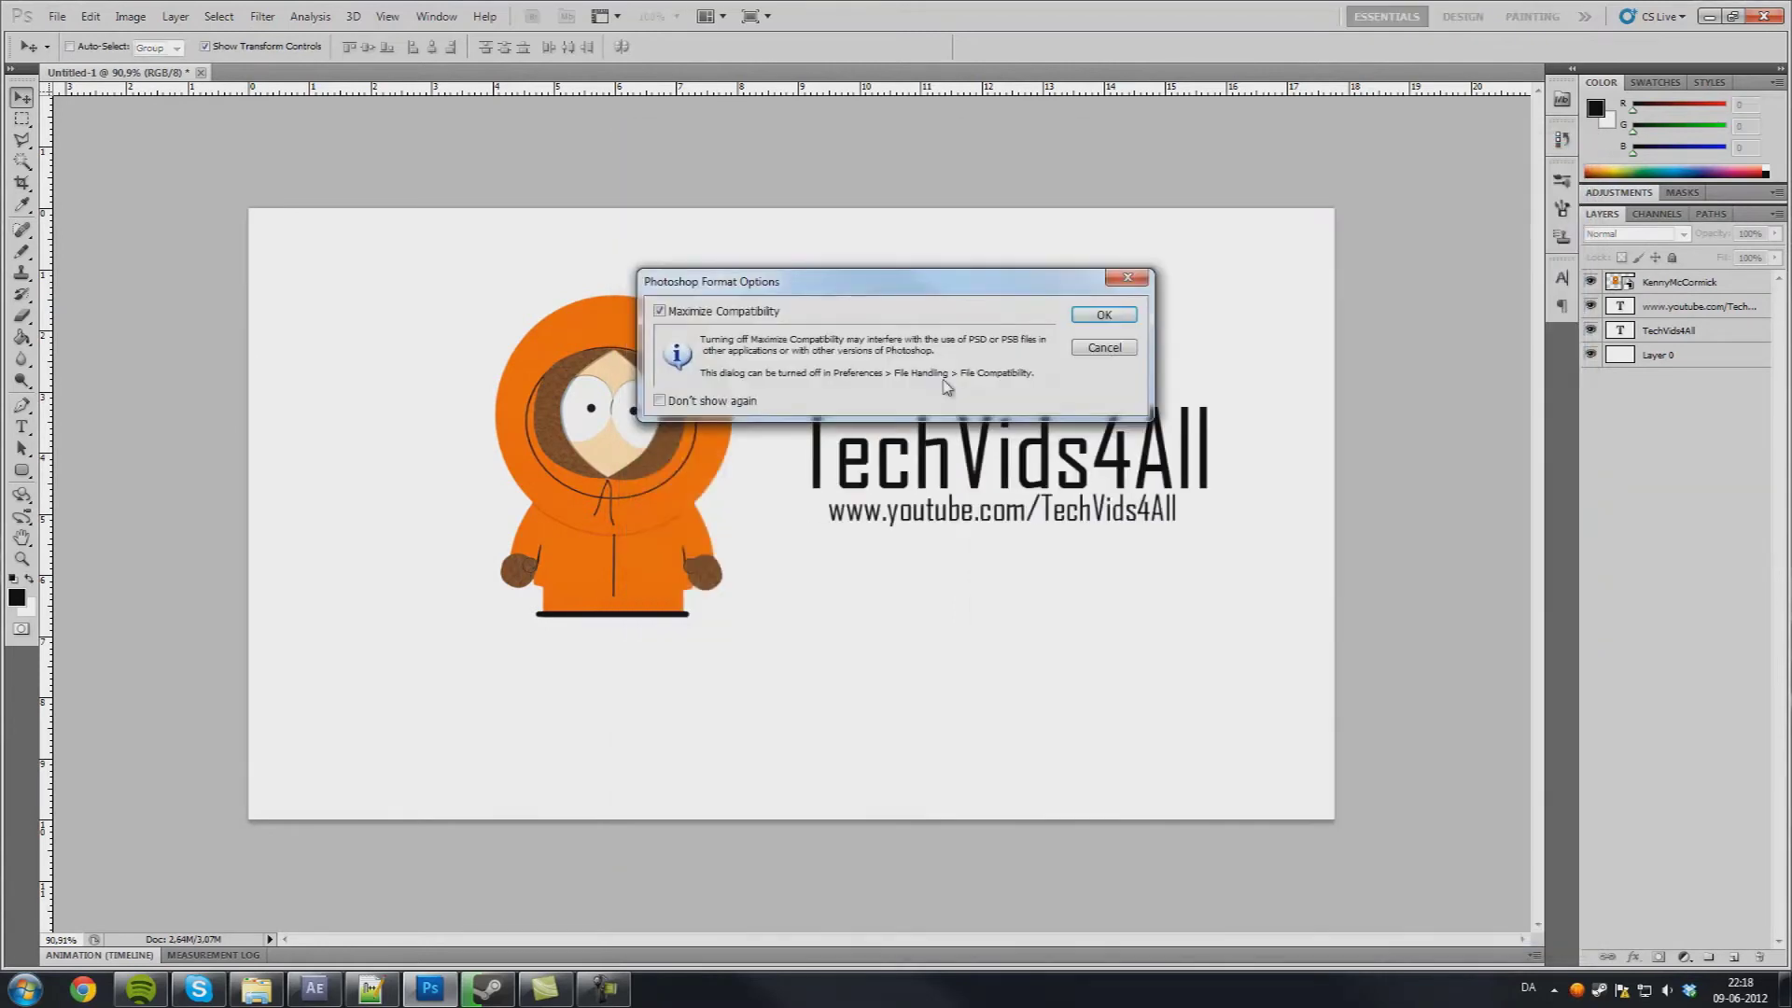
click(1104, 316)
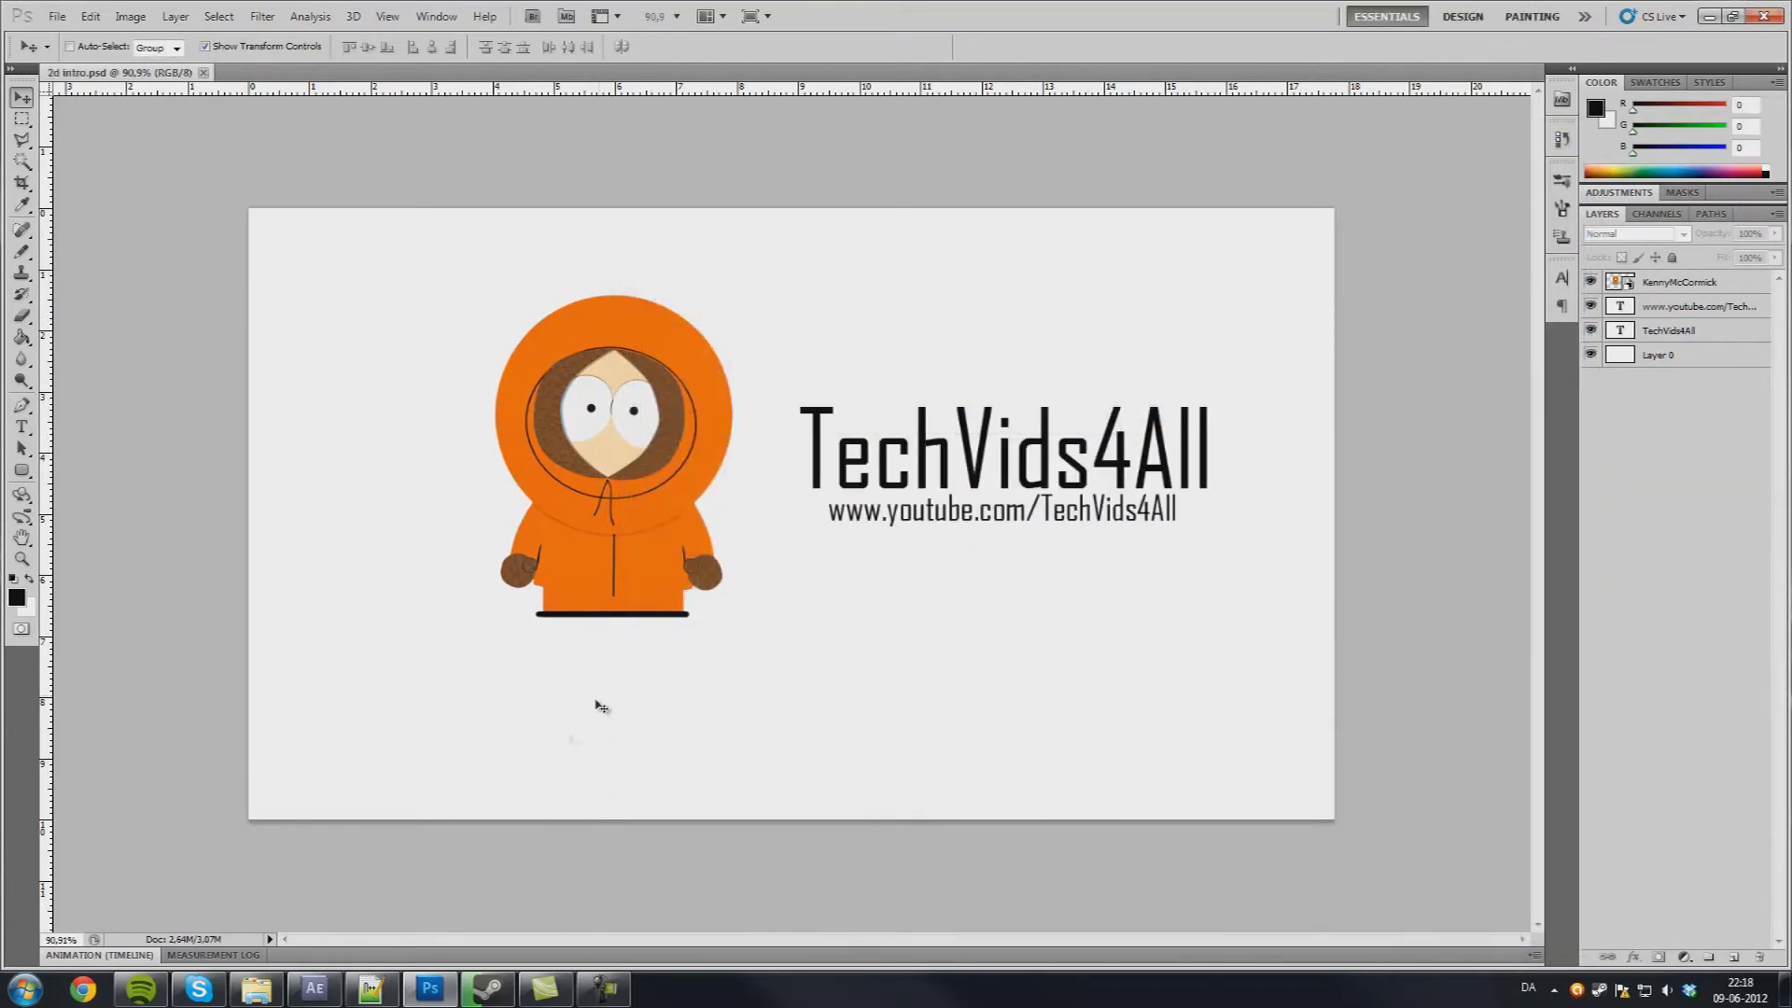
- In After Effects, import 2d intro.psd as merged footage
click(315, 991)
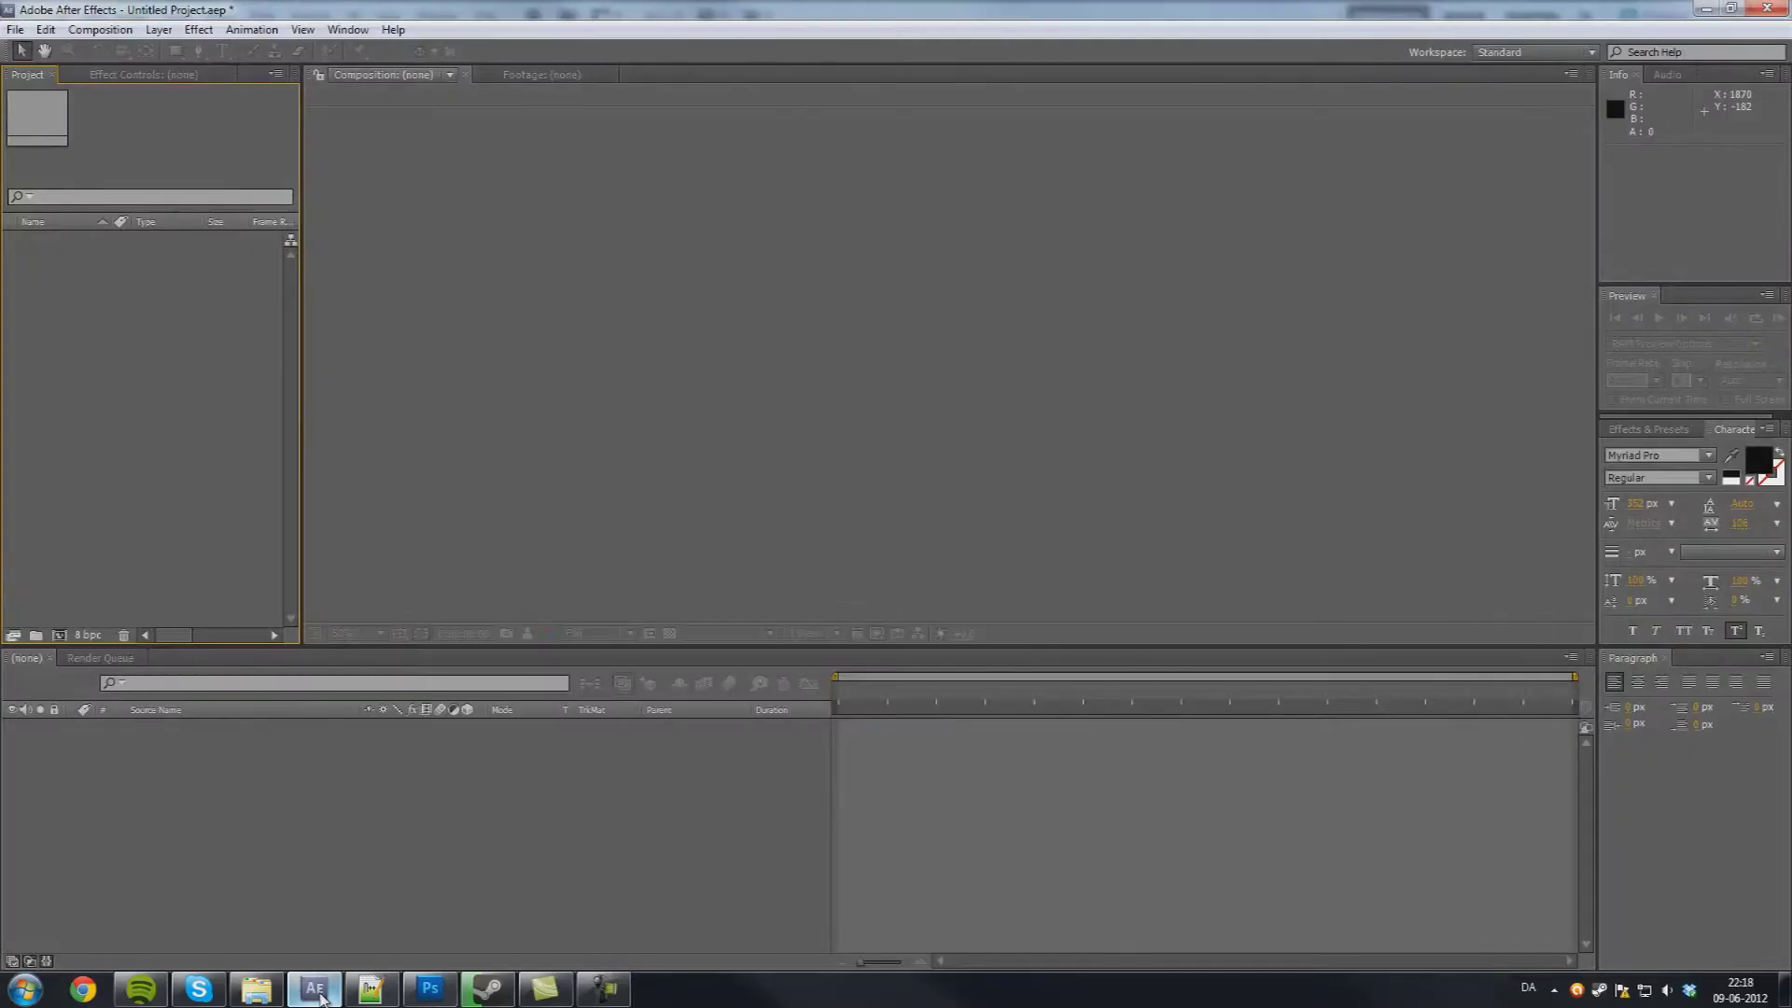
click(664, 541)
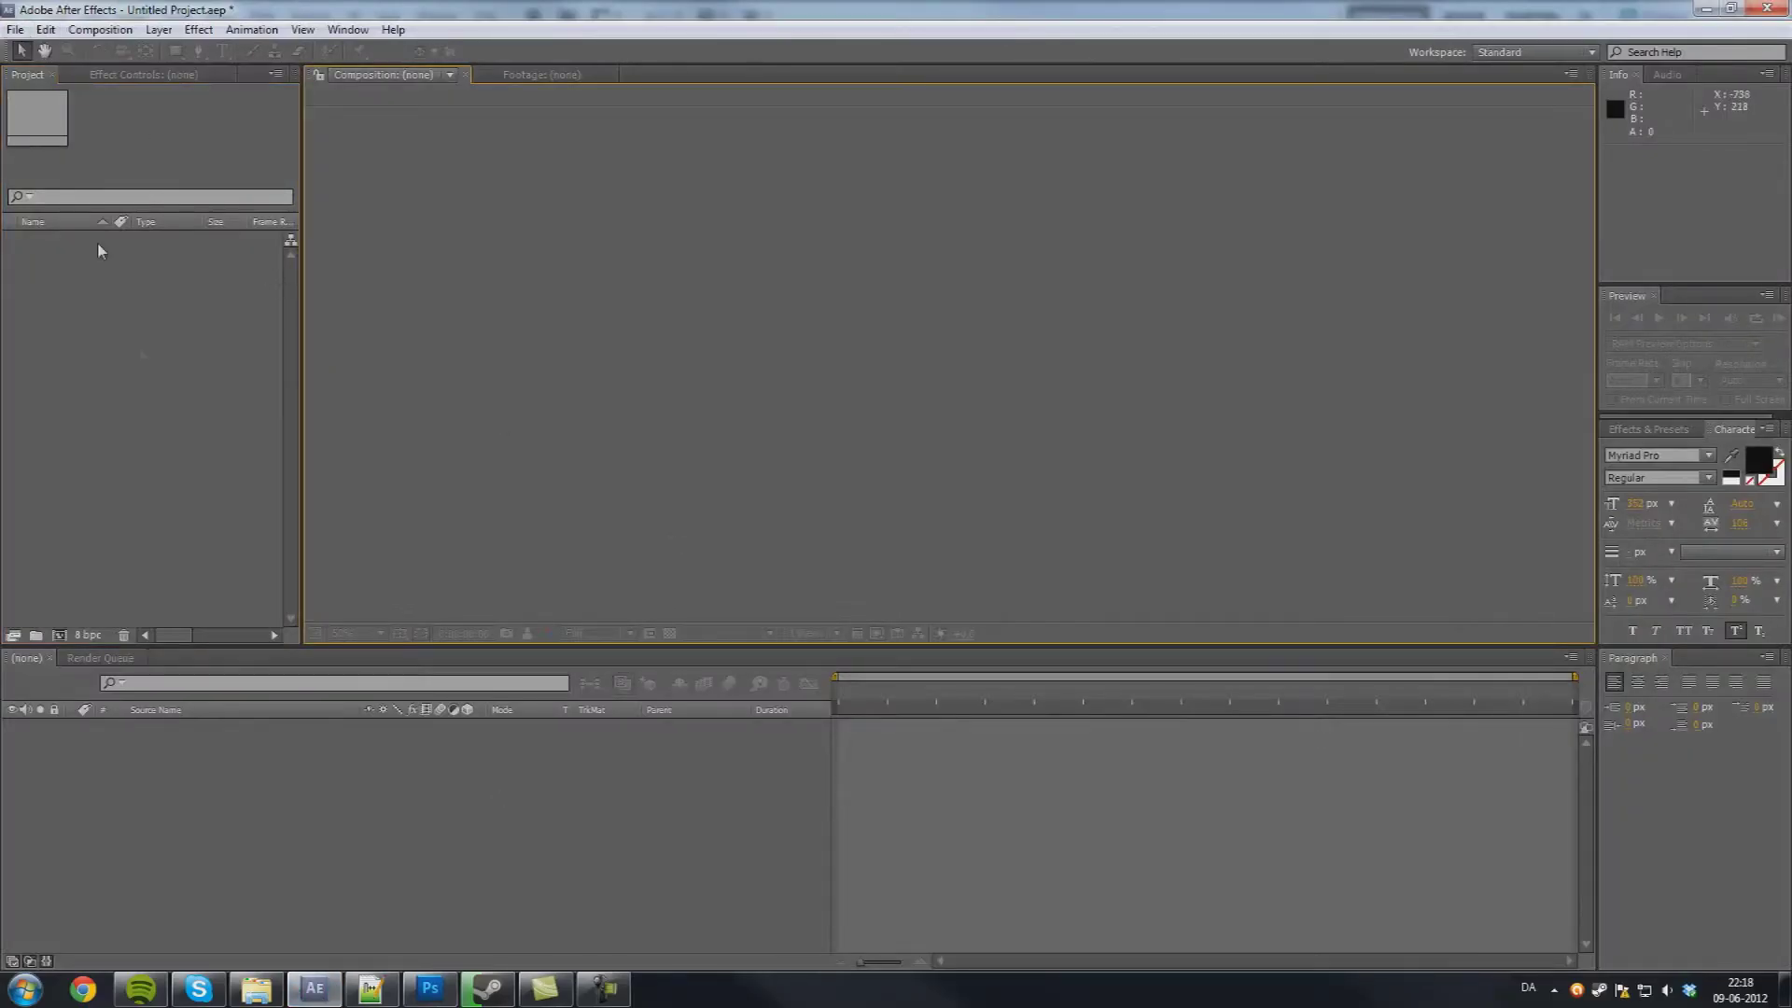
right_click(141, 360)
mouse_move(228, 434)
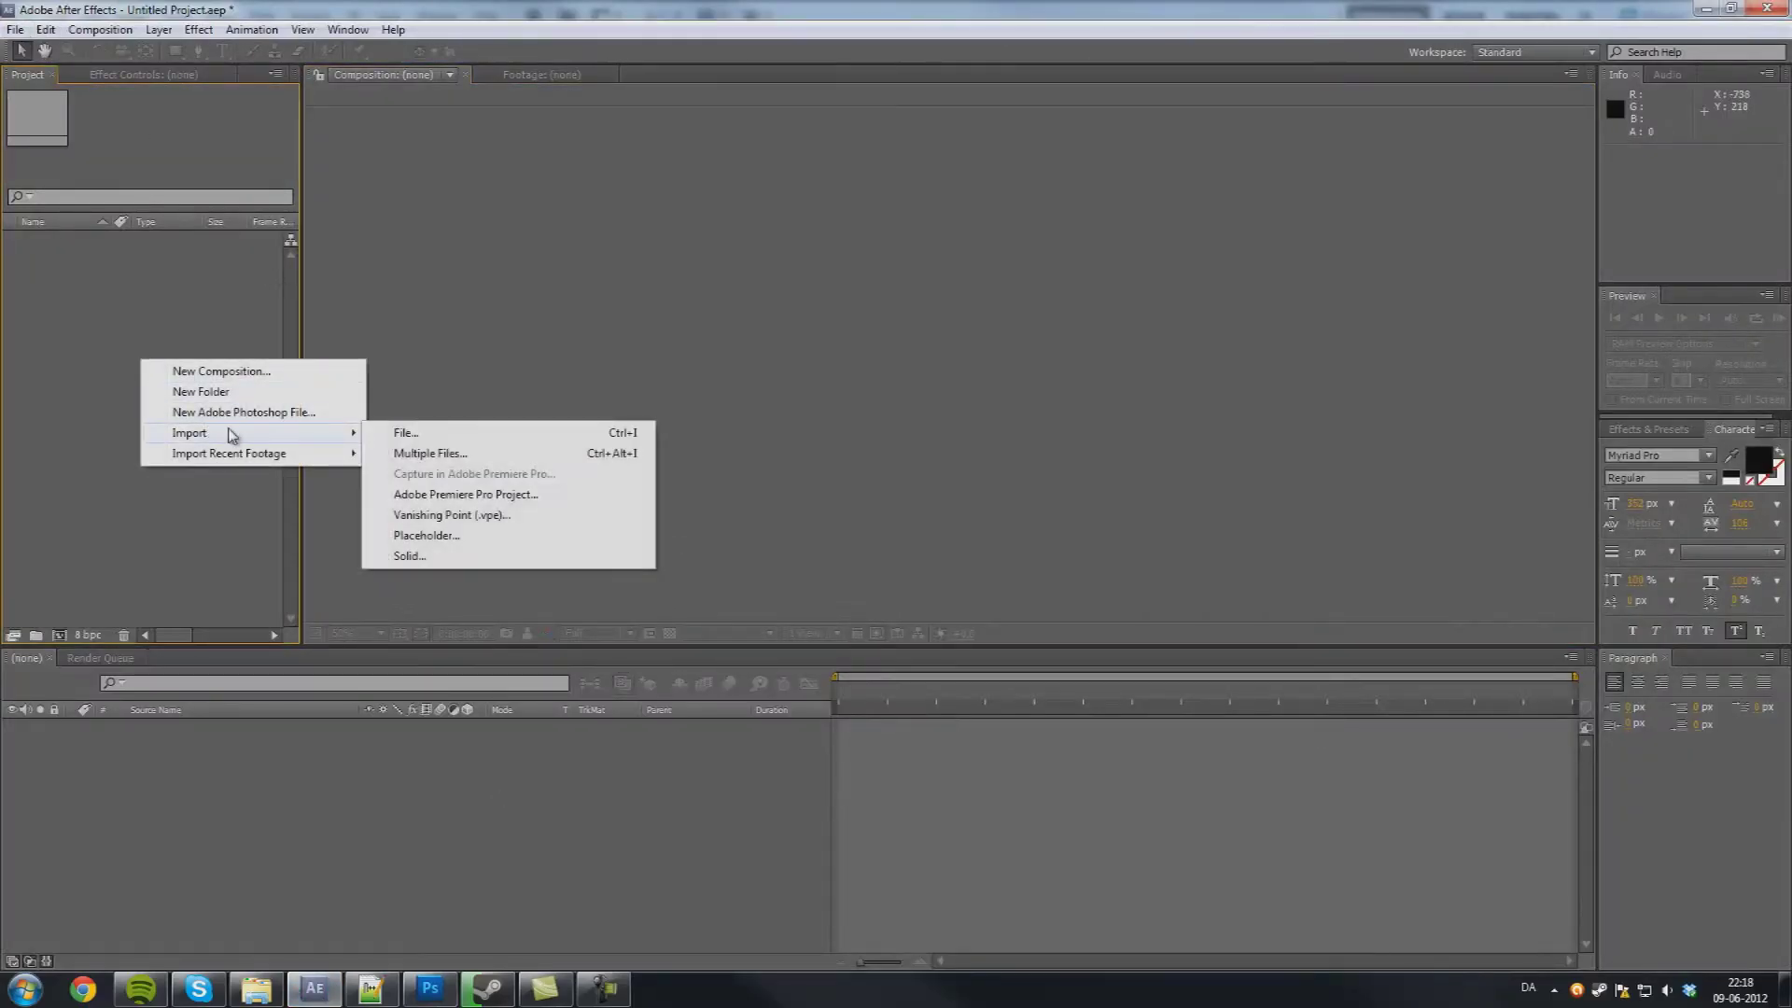
click(549, 437)
double_click(221, 171)
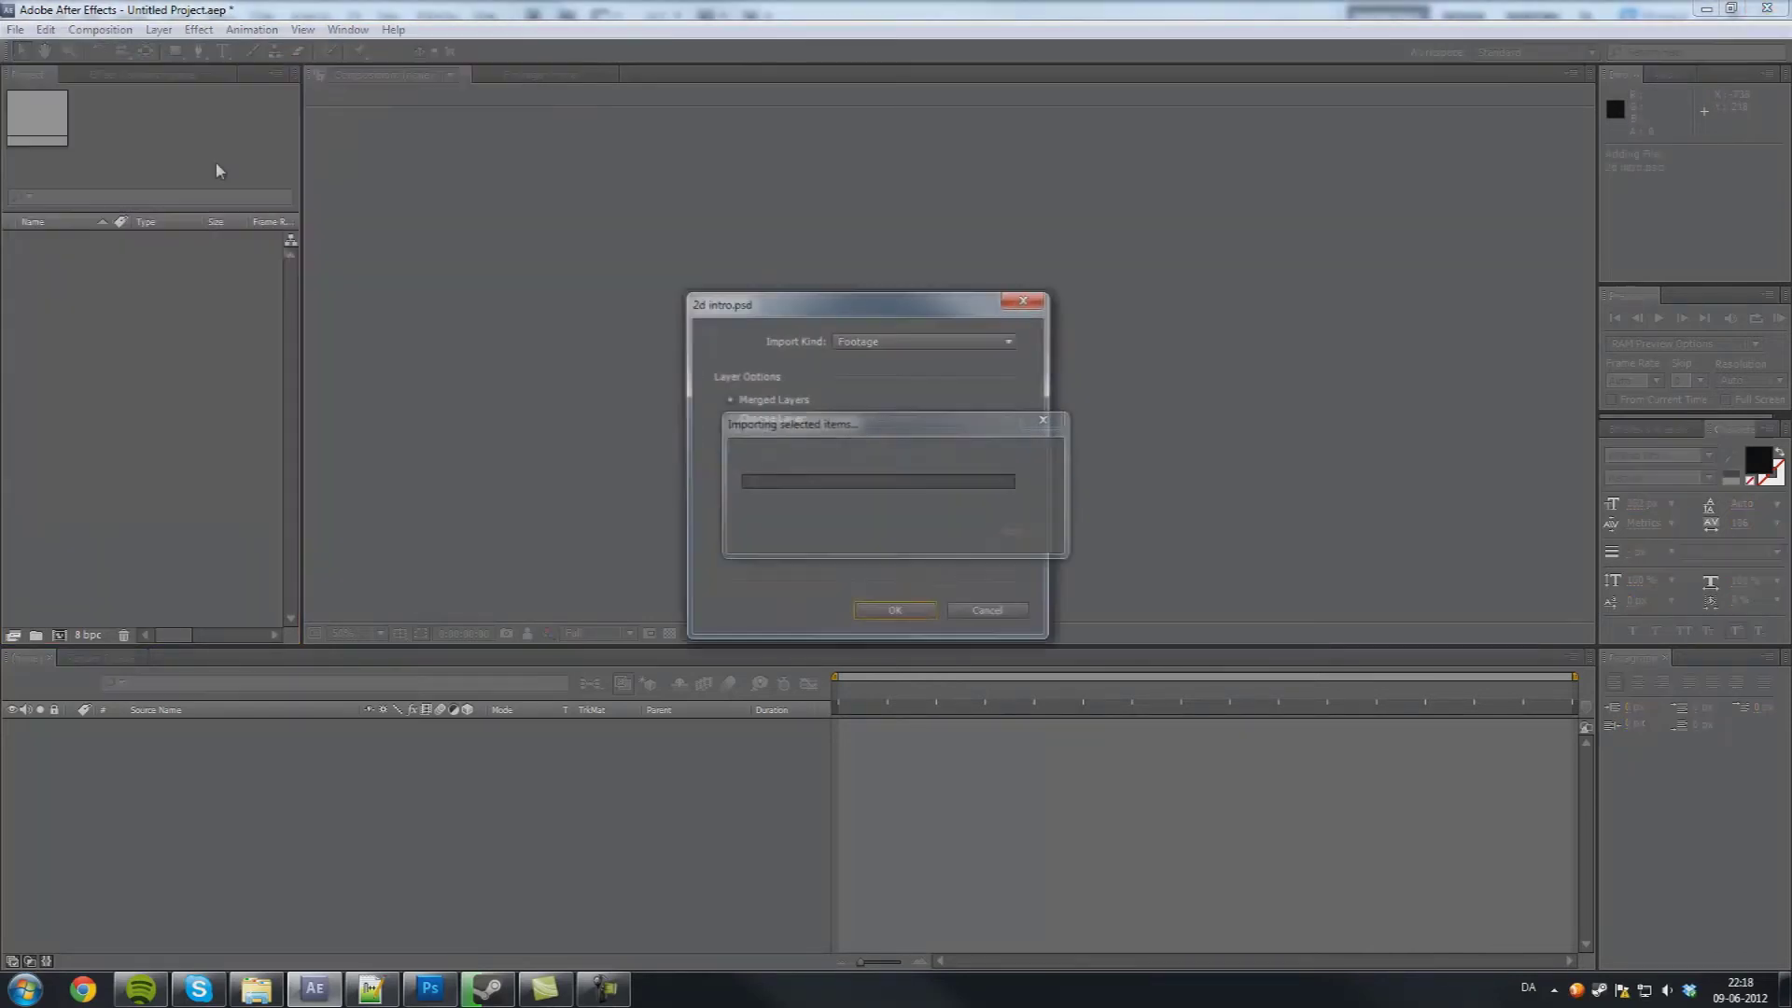
click(894, 609)
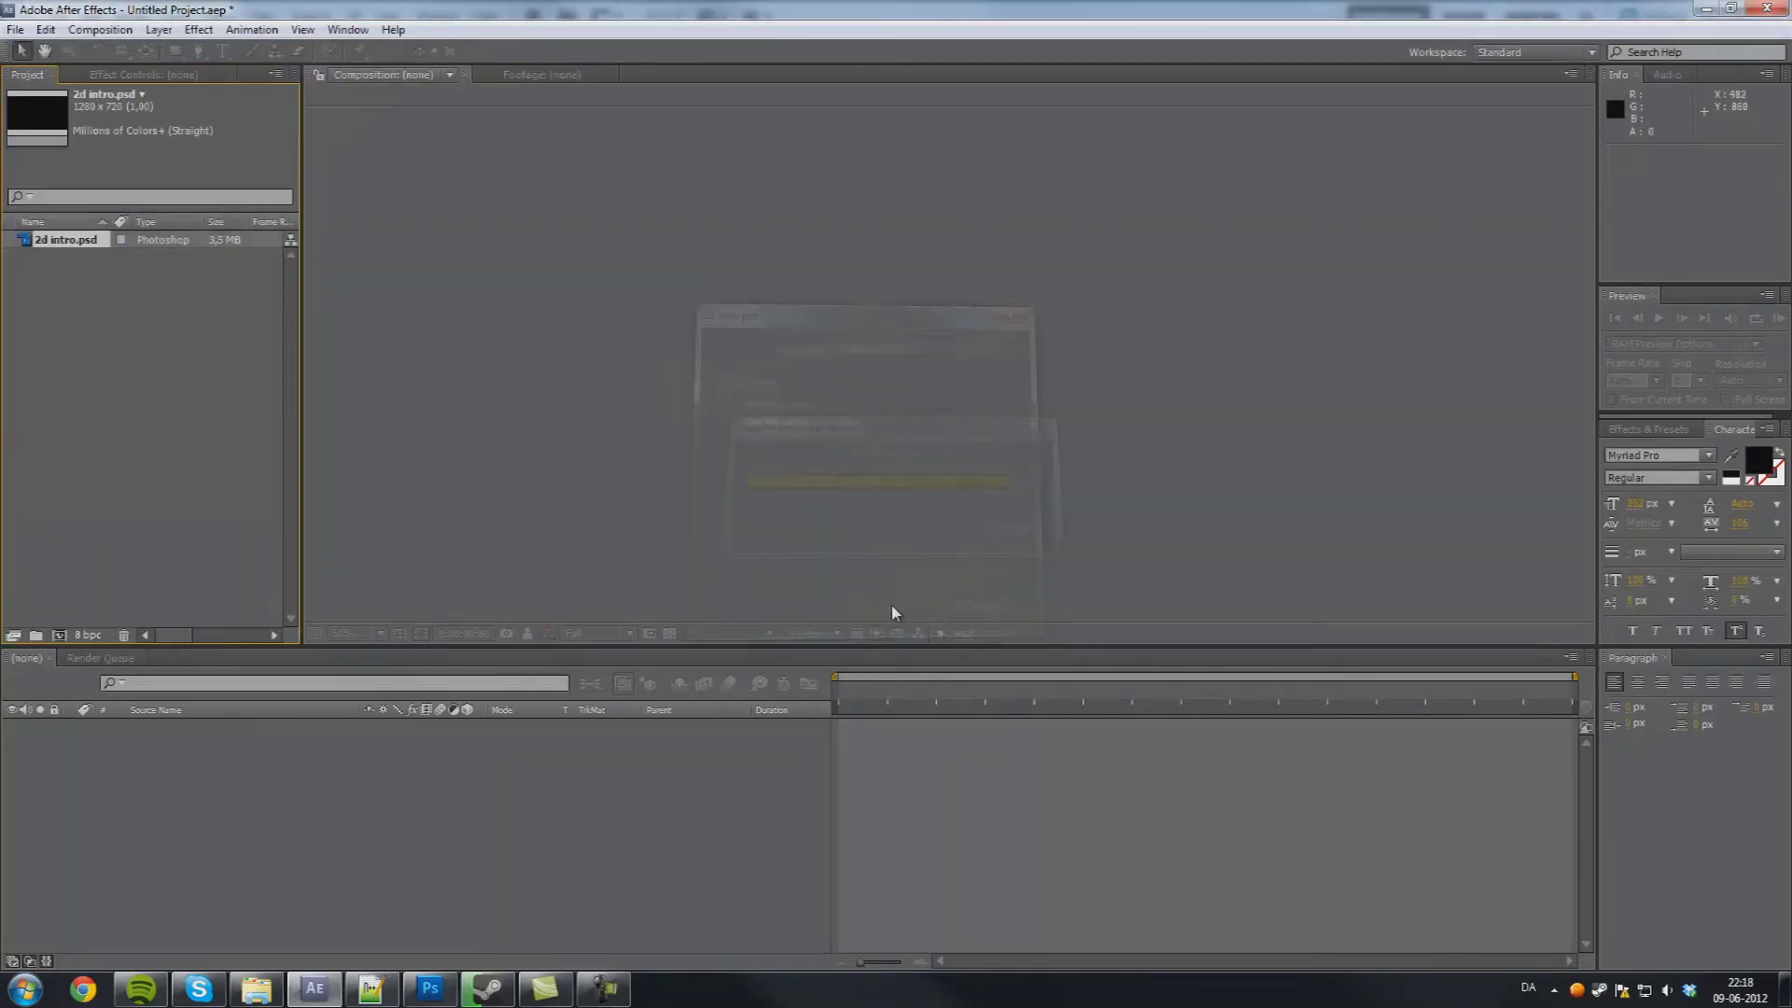
- Build a new 1280×720 '2d intro' composition from the 2d intro.psd footage
click(154, 352)
drag(83, 241, 58, 635)
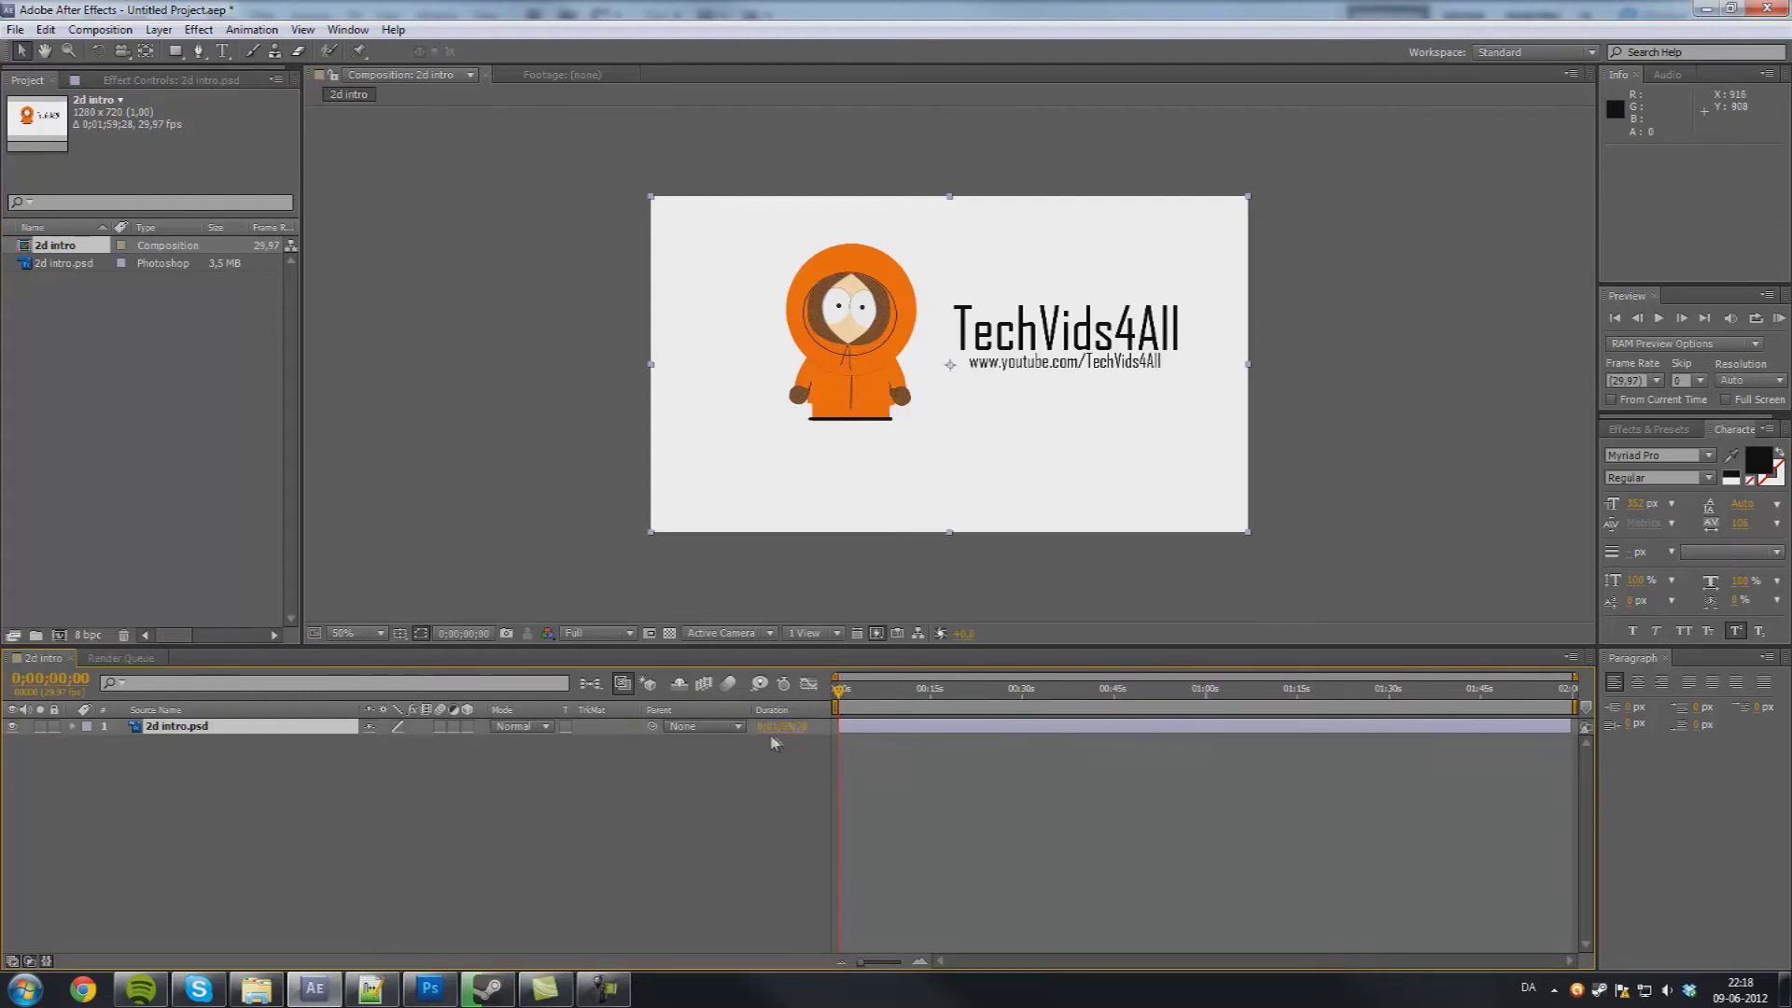
click(687, 781)
- Replace the 2d intro.psd layer's Position expression with wiggle(3,8)
click(187, 727)
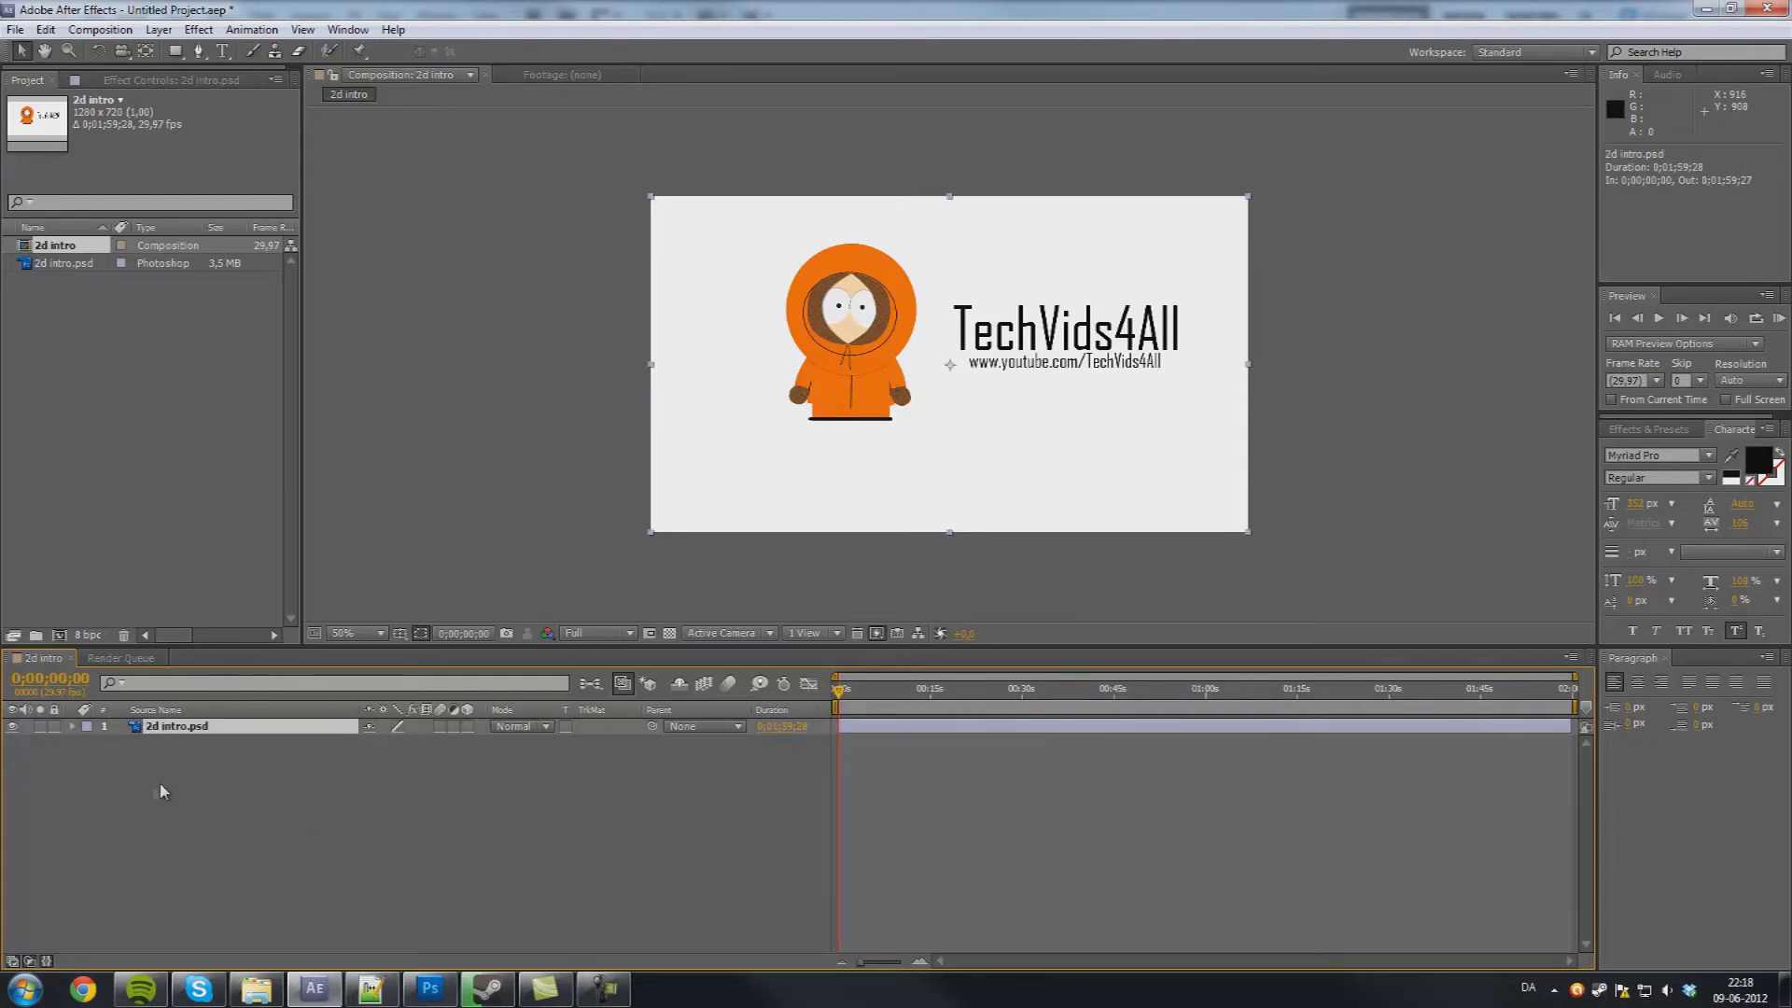
key(p)
alt+click(121, 744)
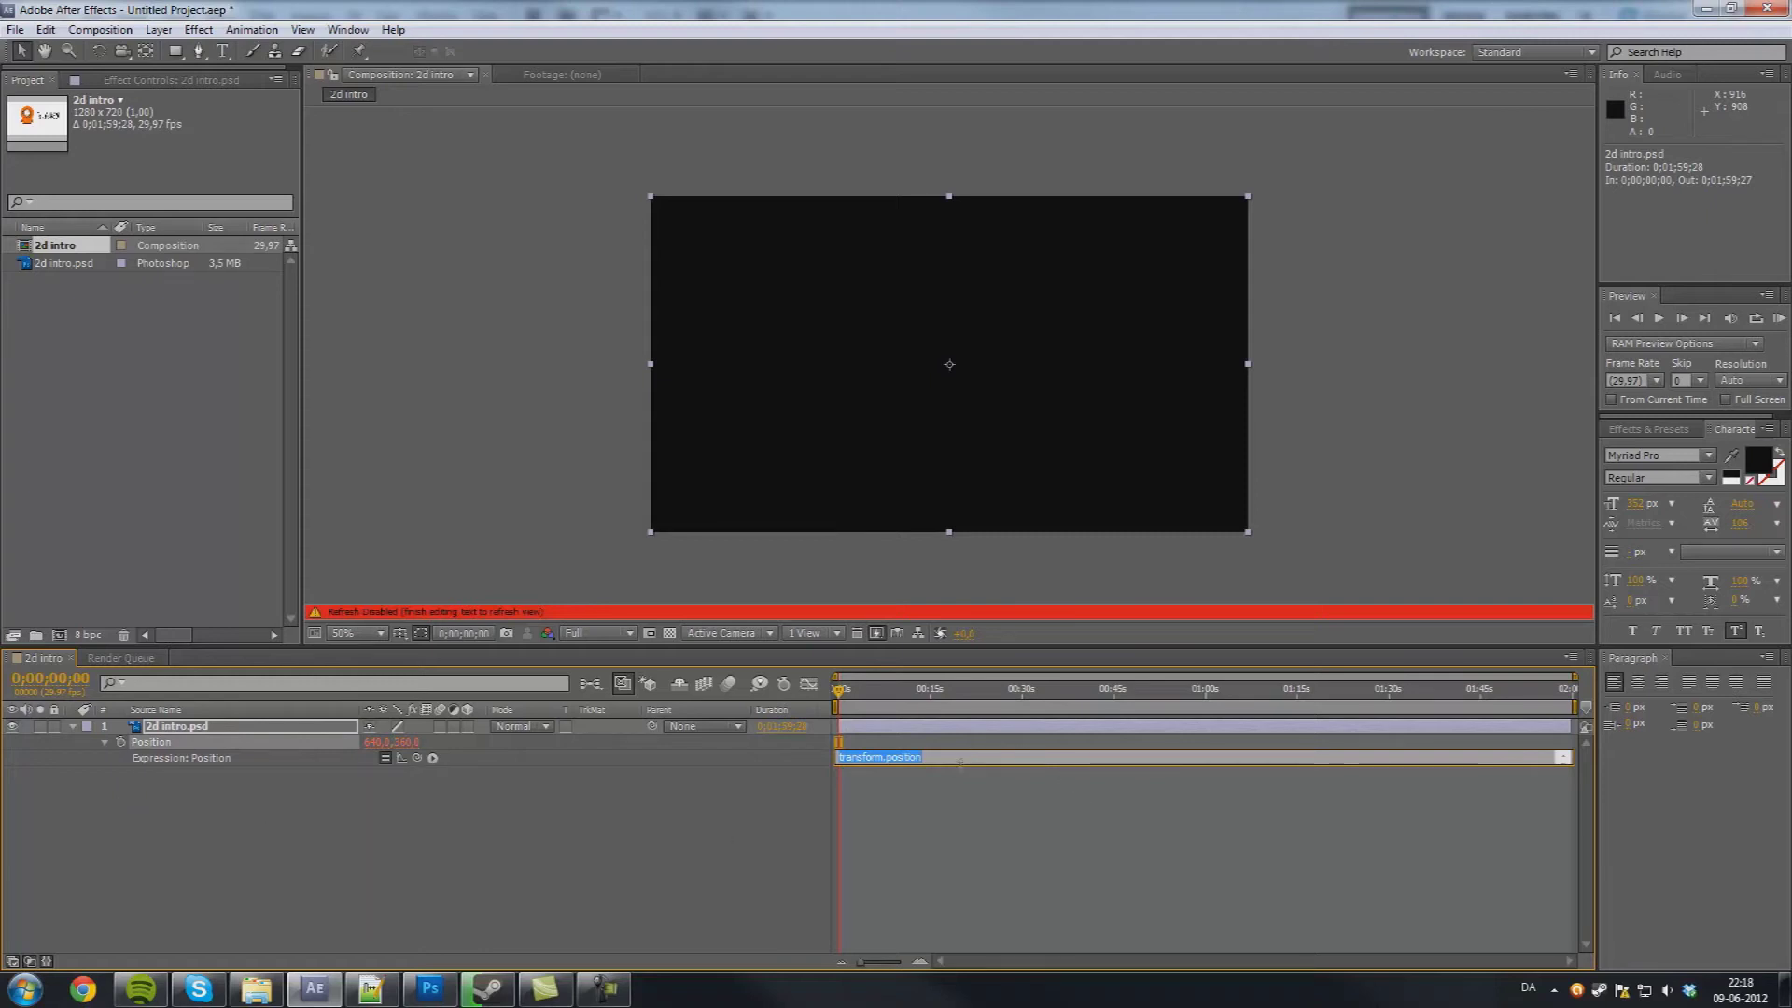
key(BackSpace)
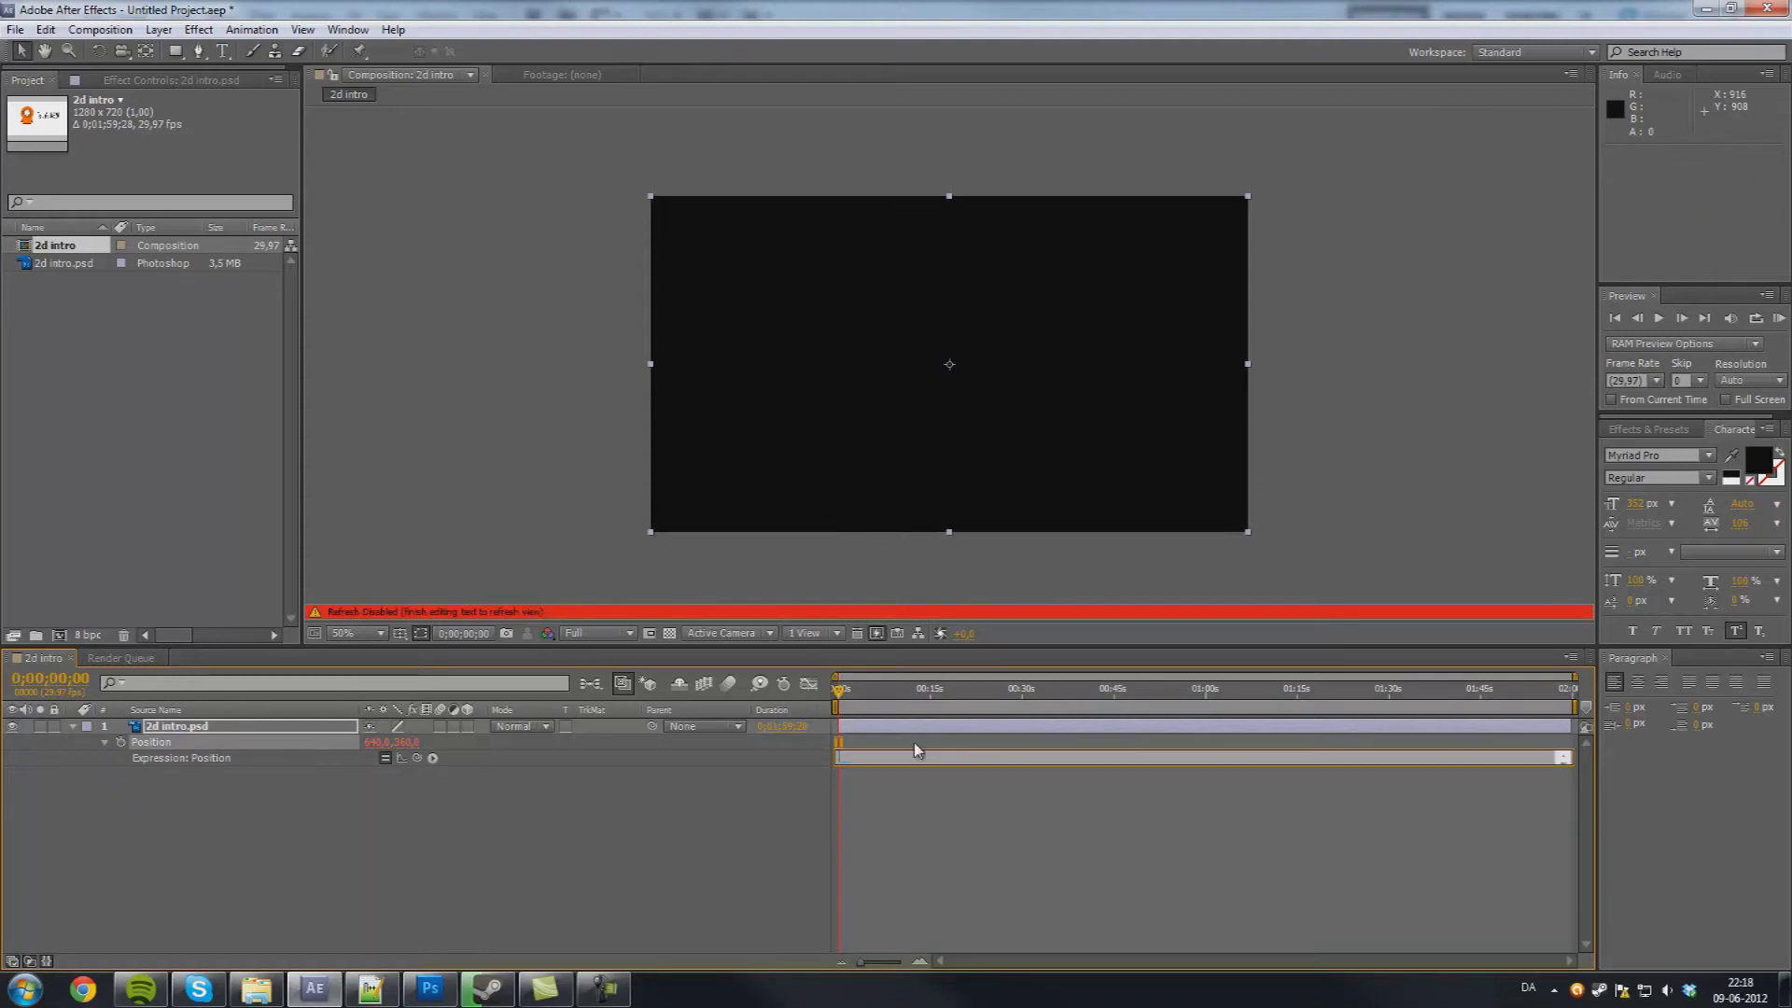
text(wiggle()
text(3,8))
click(698, 775)
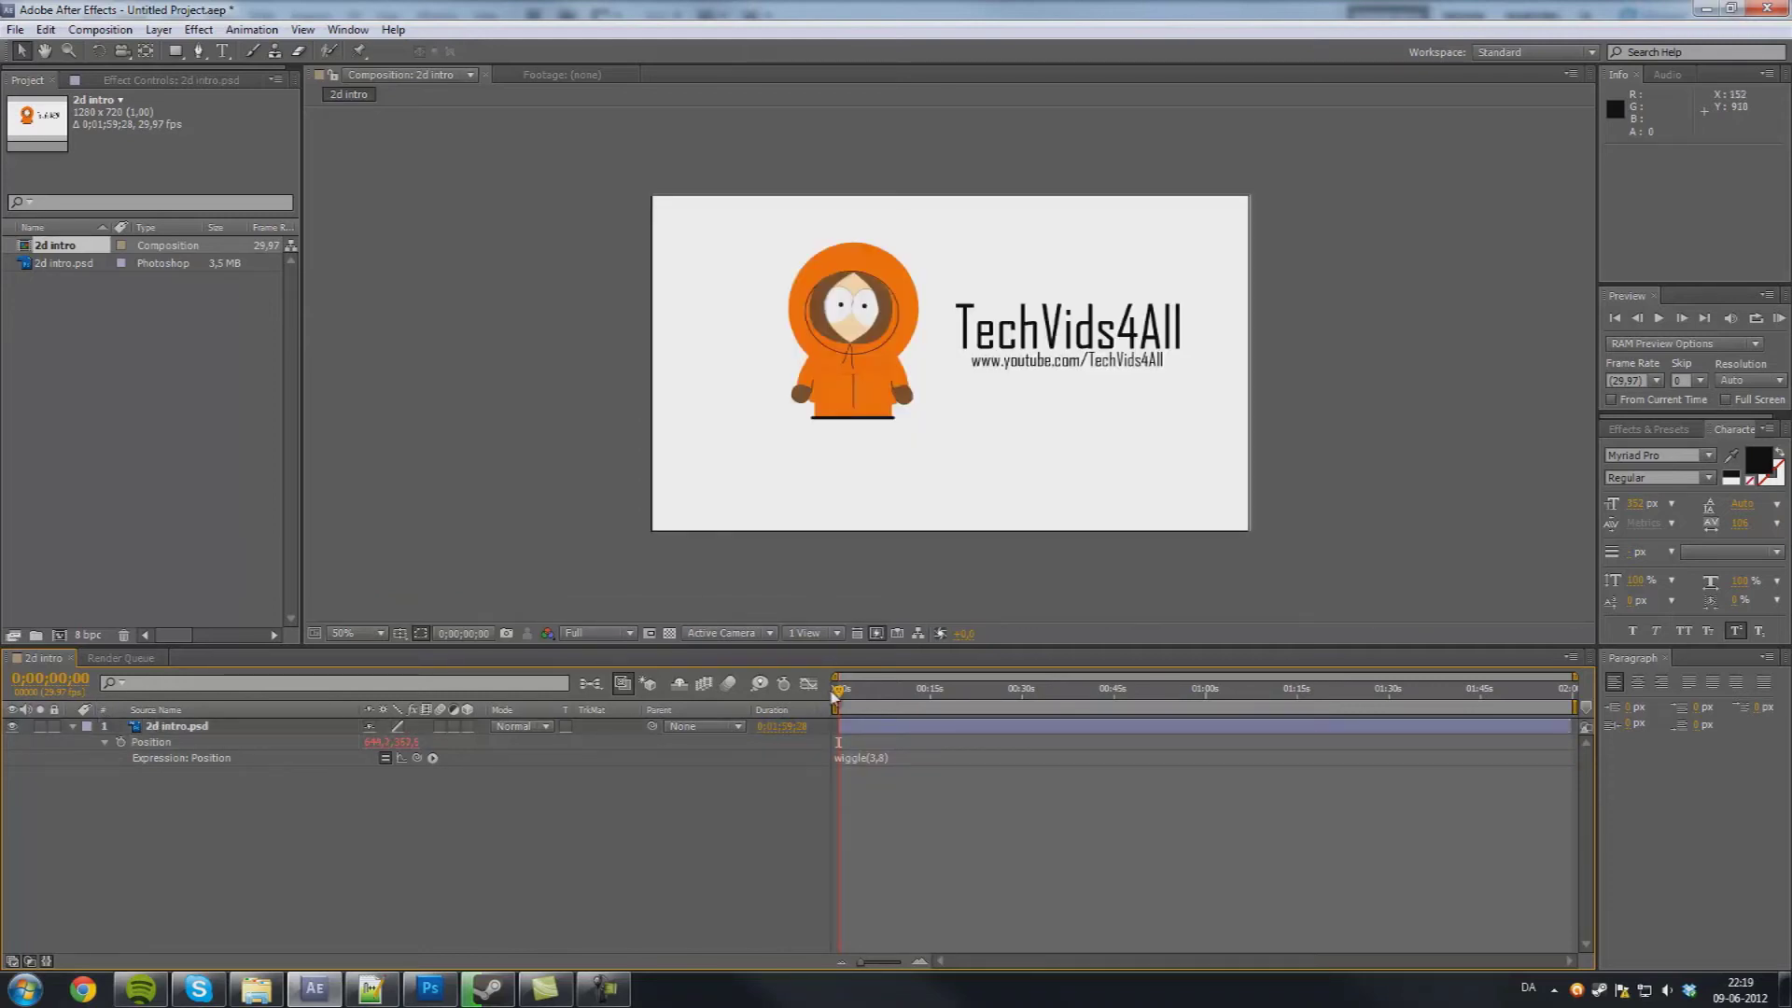
- Drag a corner handle to scale the title card to about 103%, scrubbing to check the shake
drag(836, 695, 891, 695)
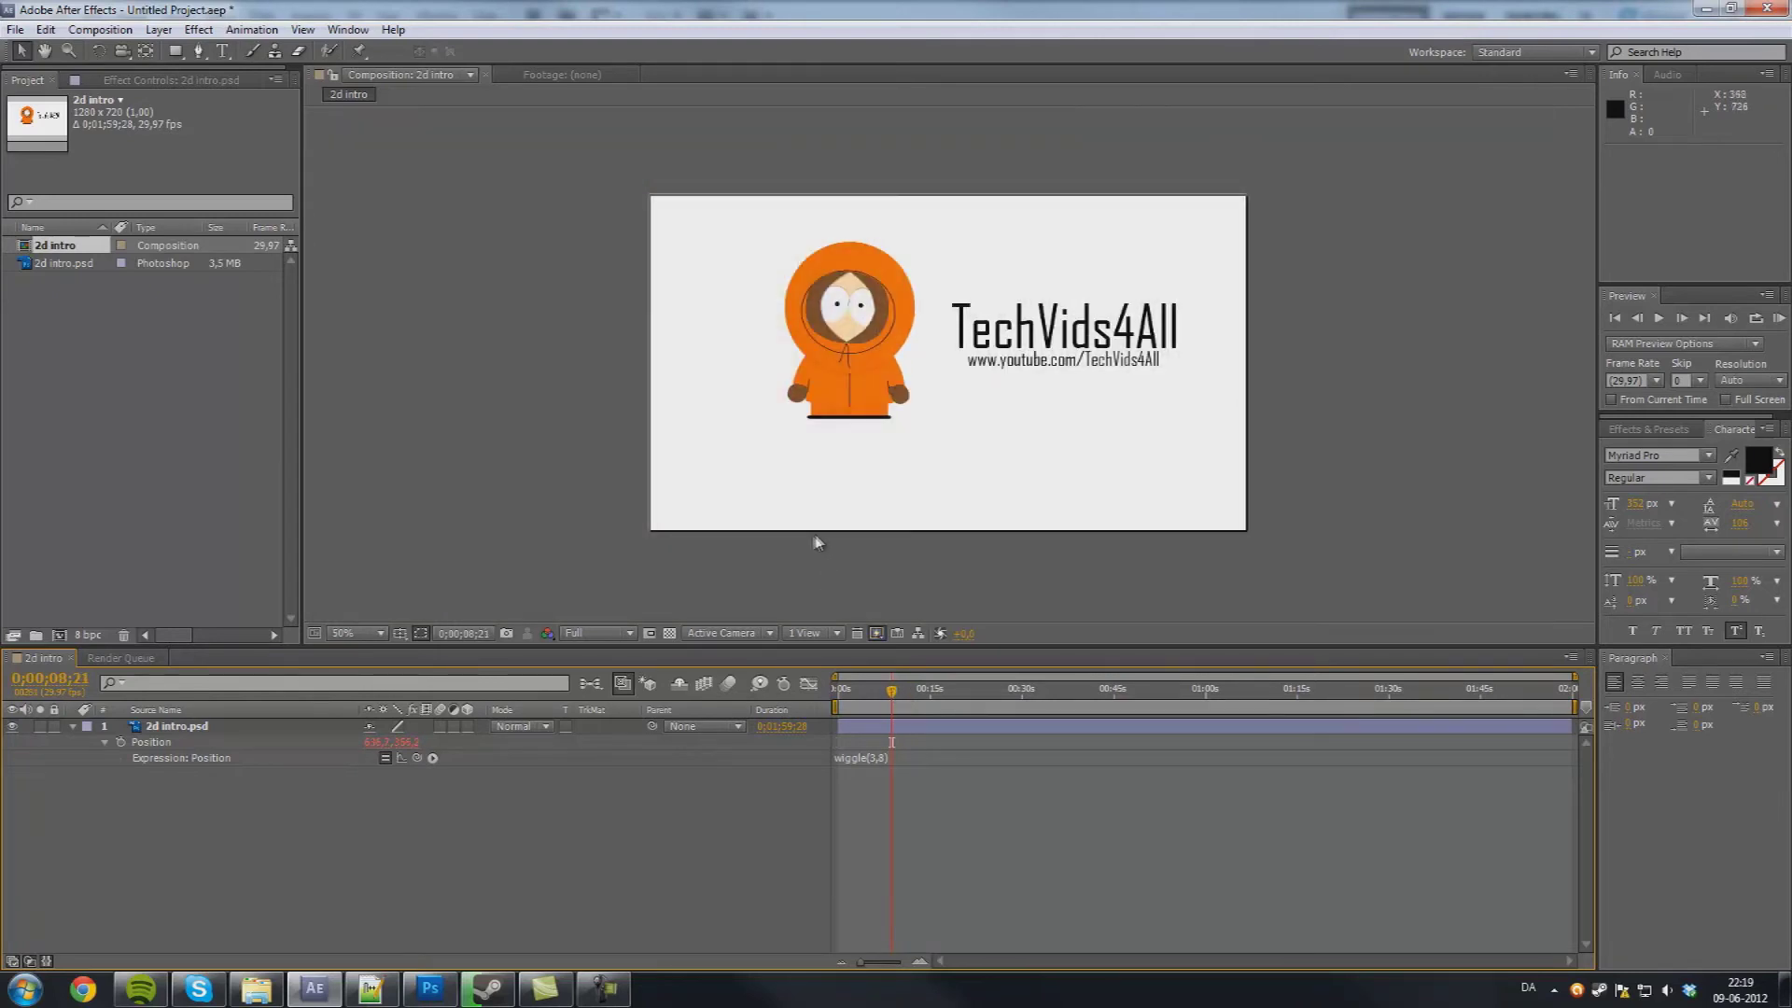
click(1195, 506)
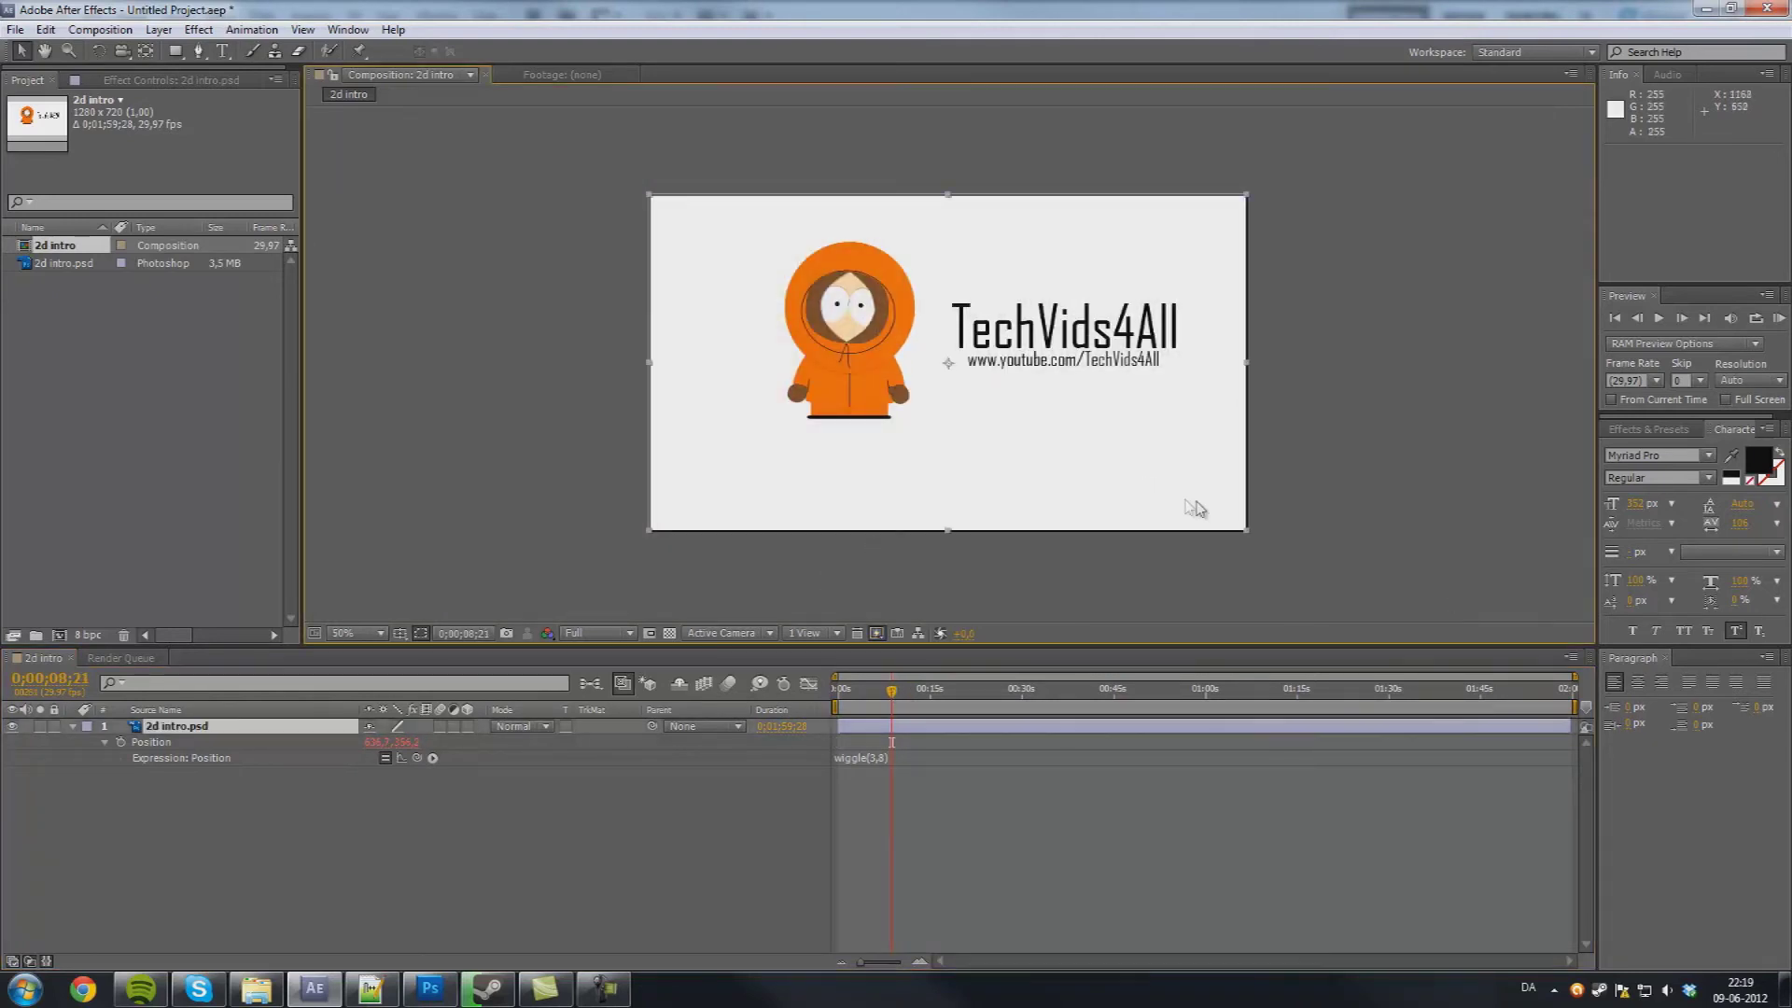
click(1249, 537)
click(1248, 531)
drag(1247, 531, 1254, 547)
drag(903, 699, 835, 693)
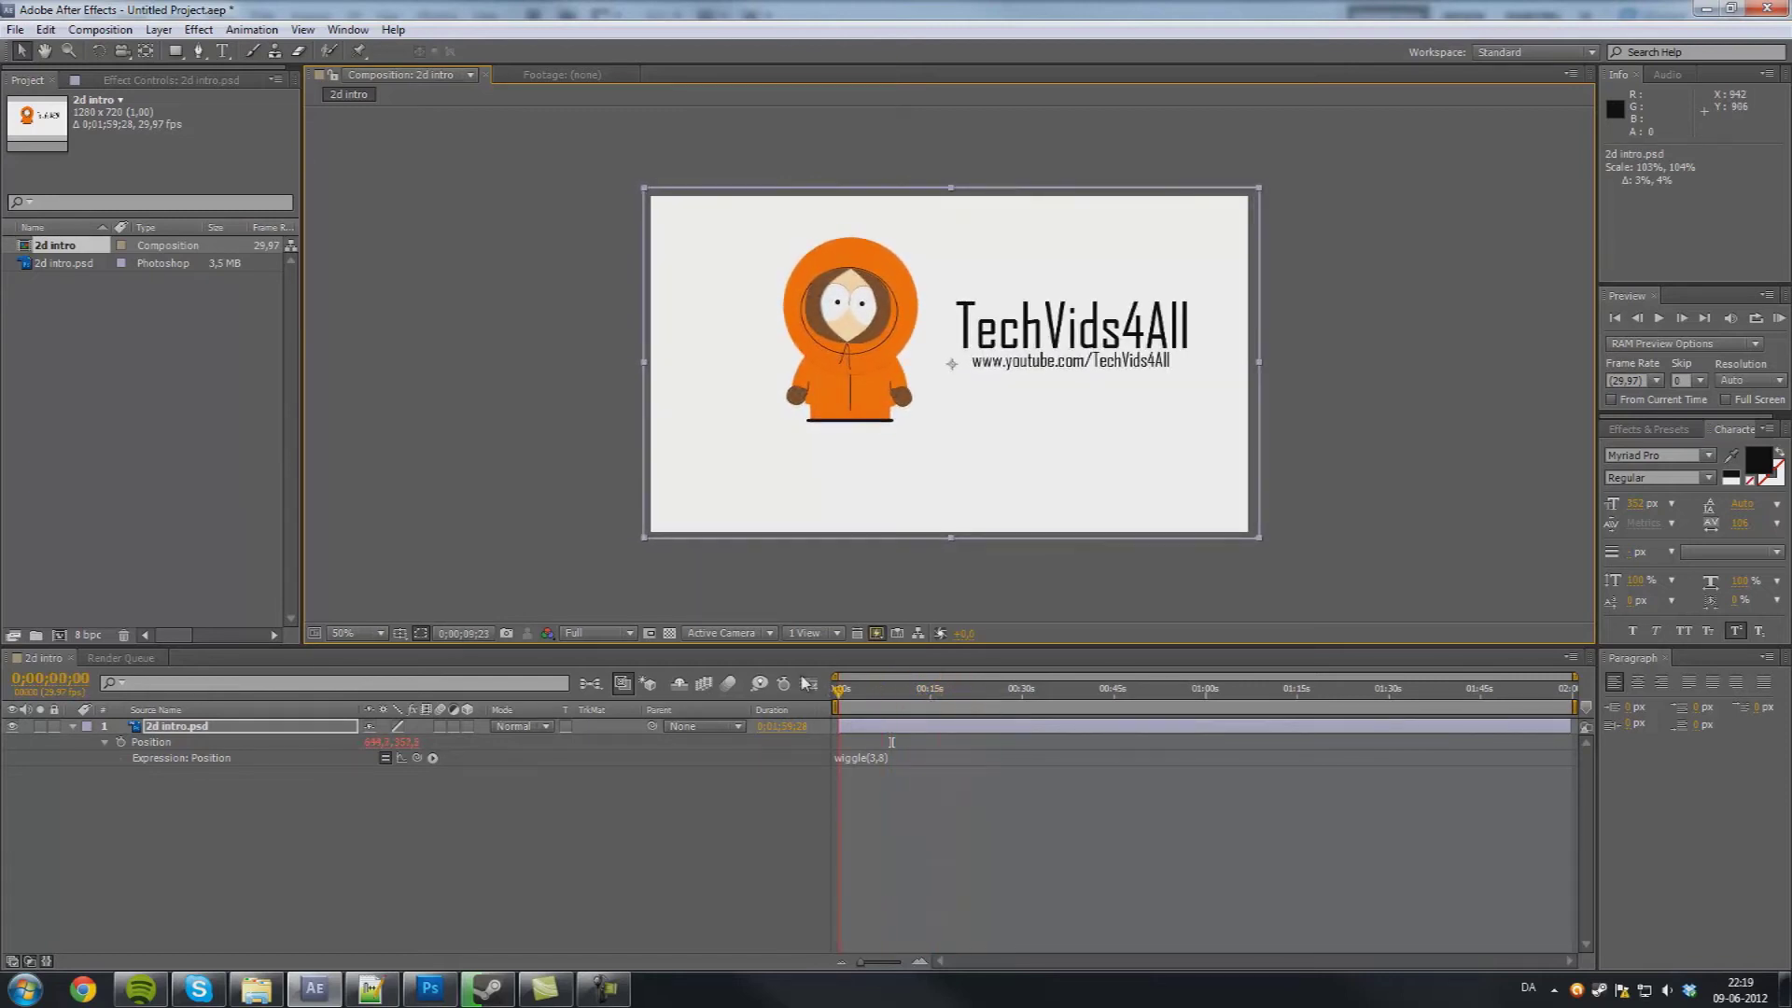
click(1180, 847)
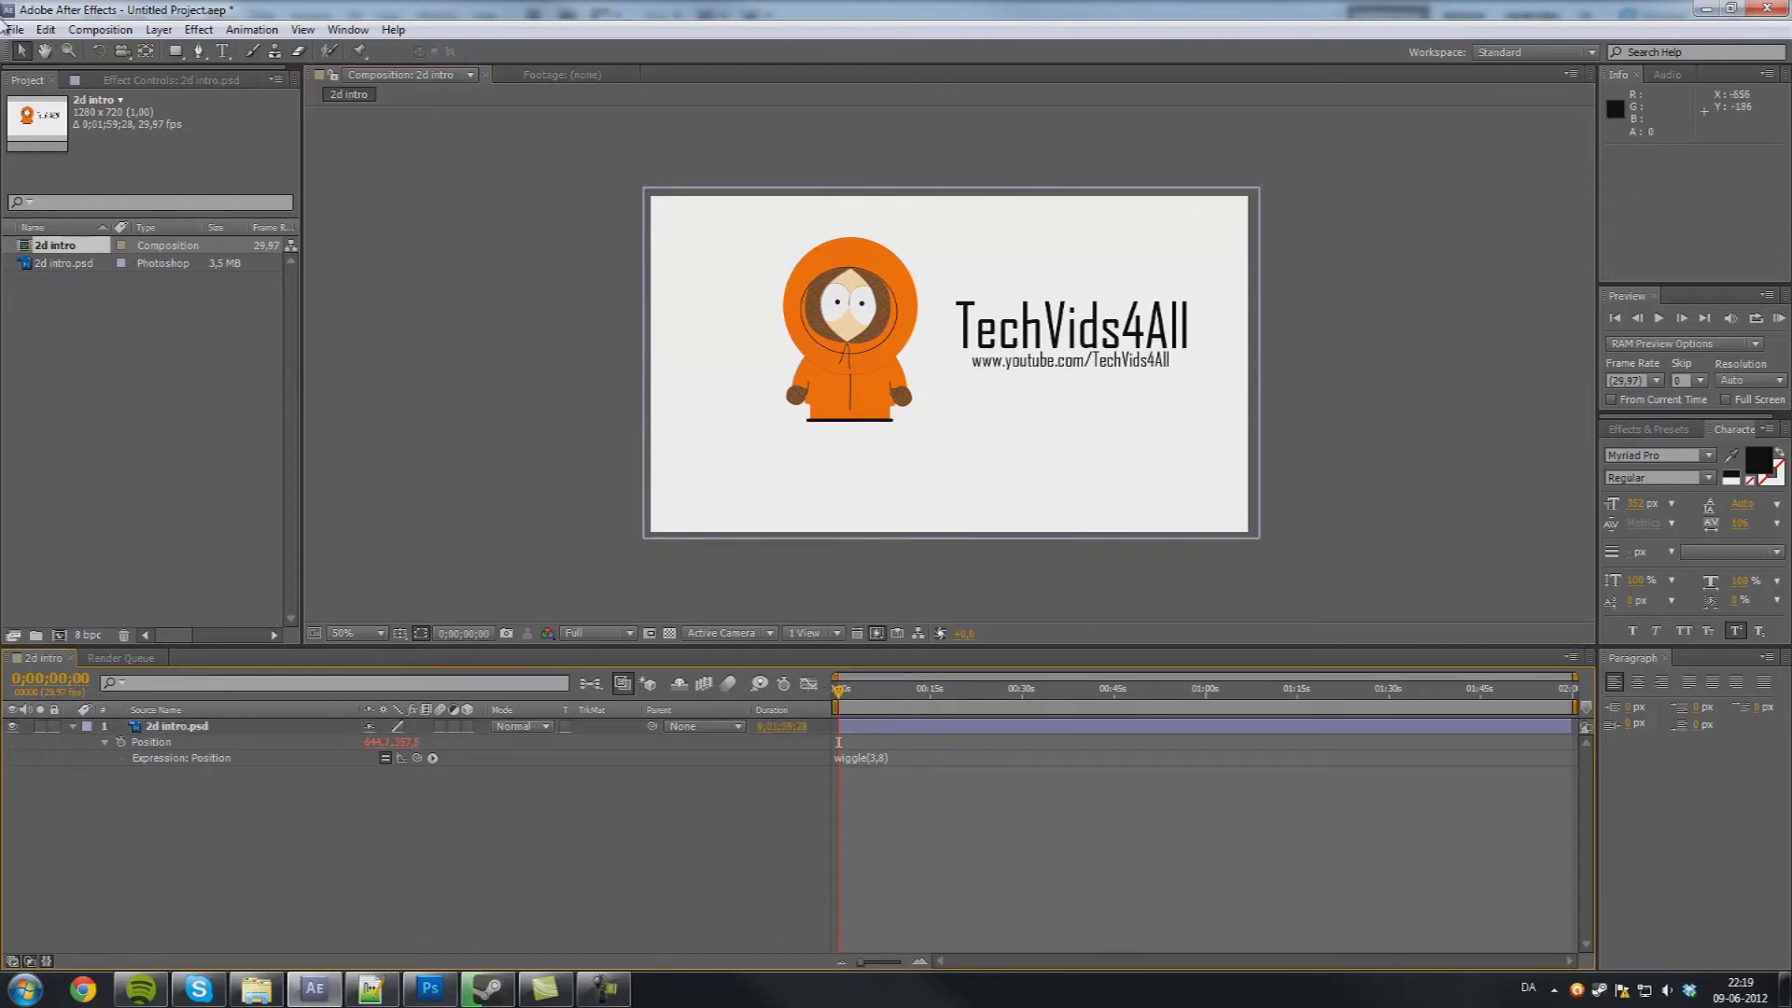
- Apply Magic Bullet Looks to the 2d intro.psd layer and launch its LooksBuilder editor
click(780, 360)
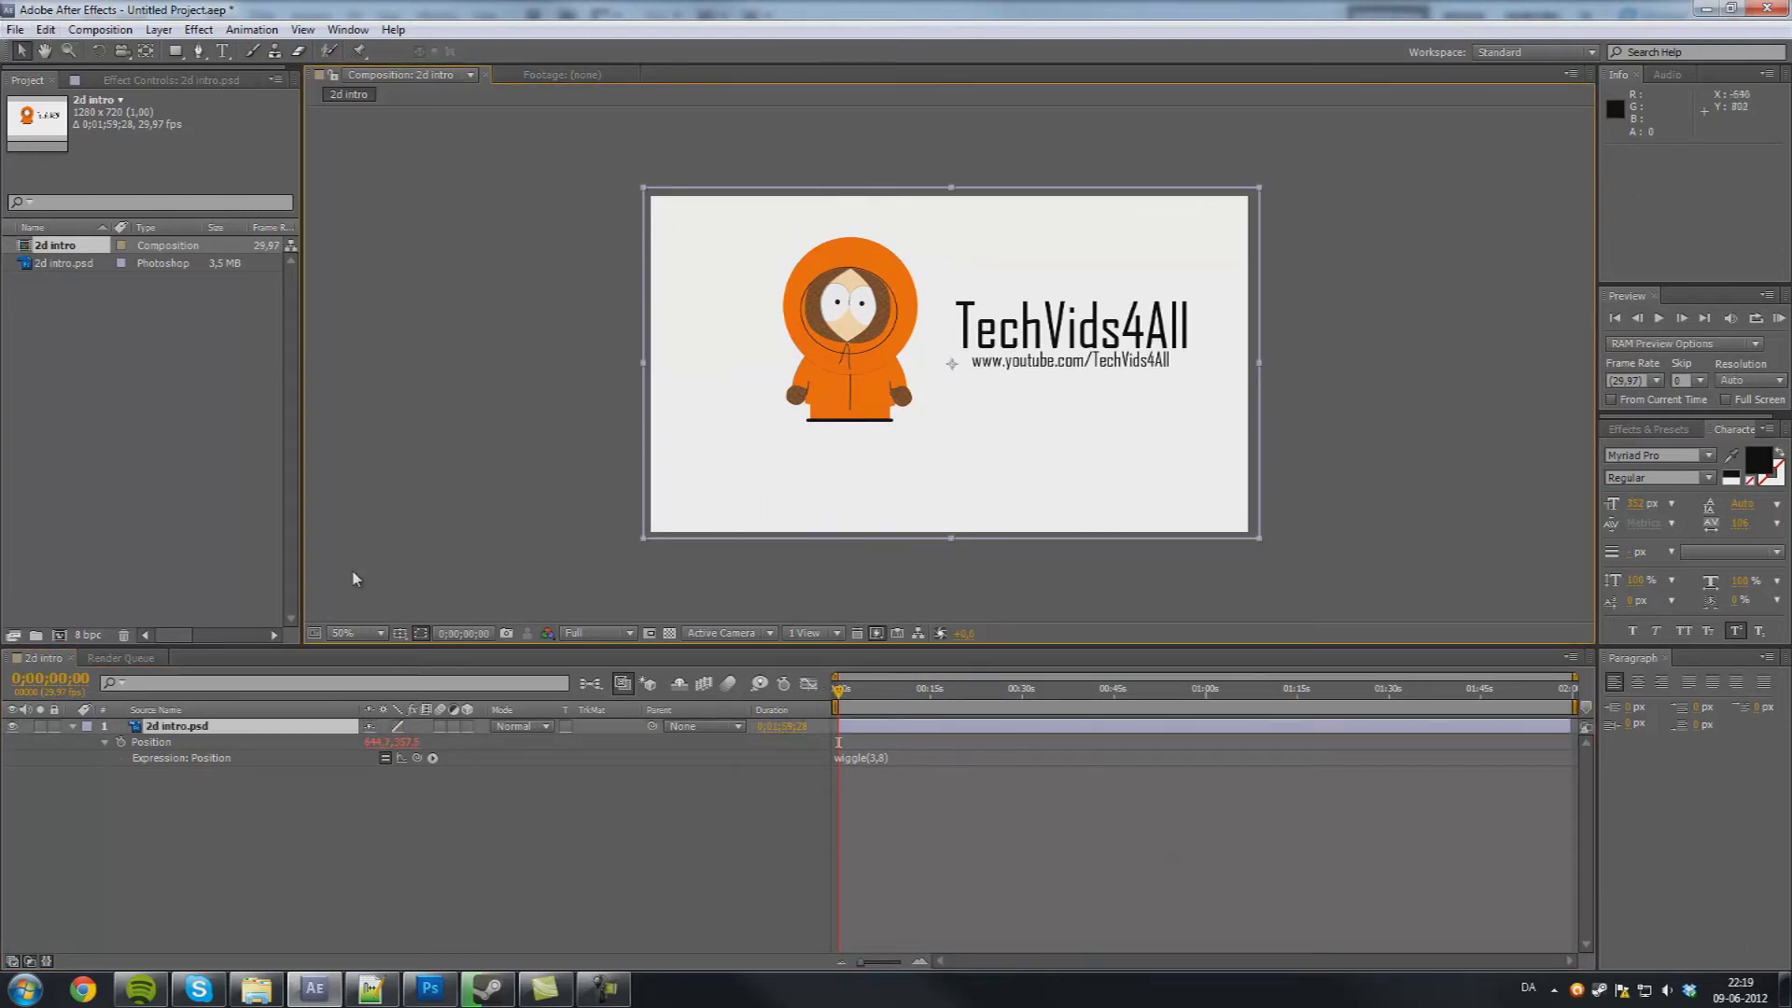
click(199, 29)
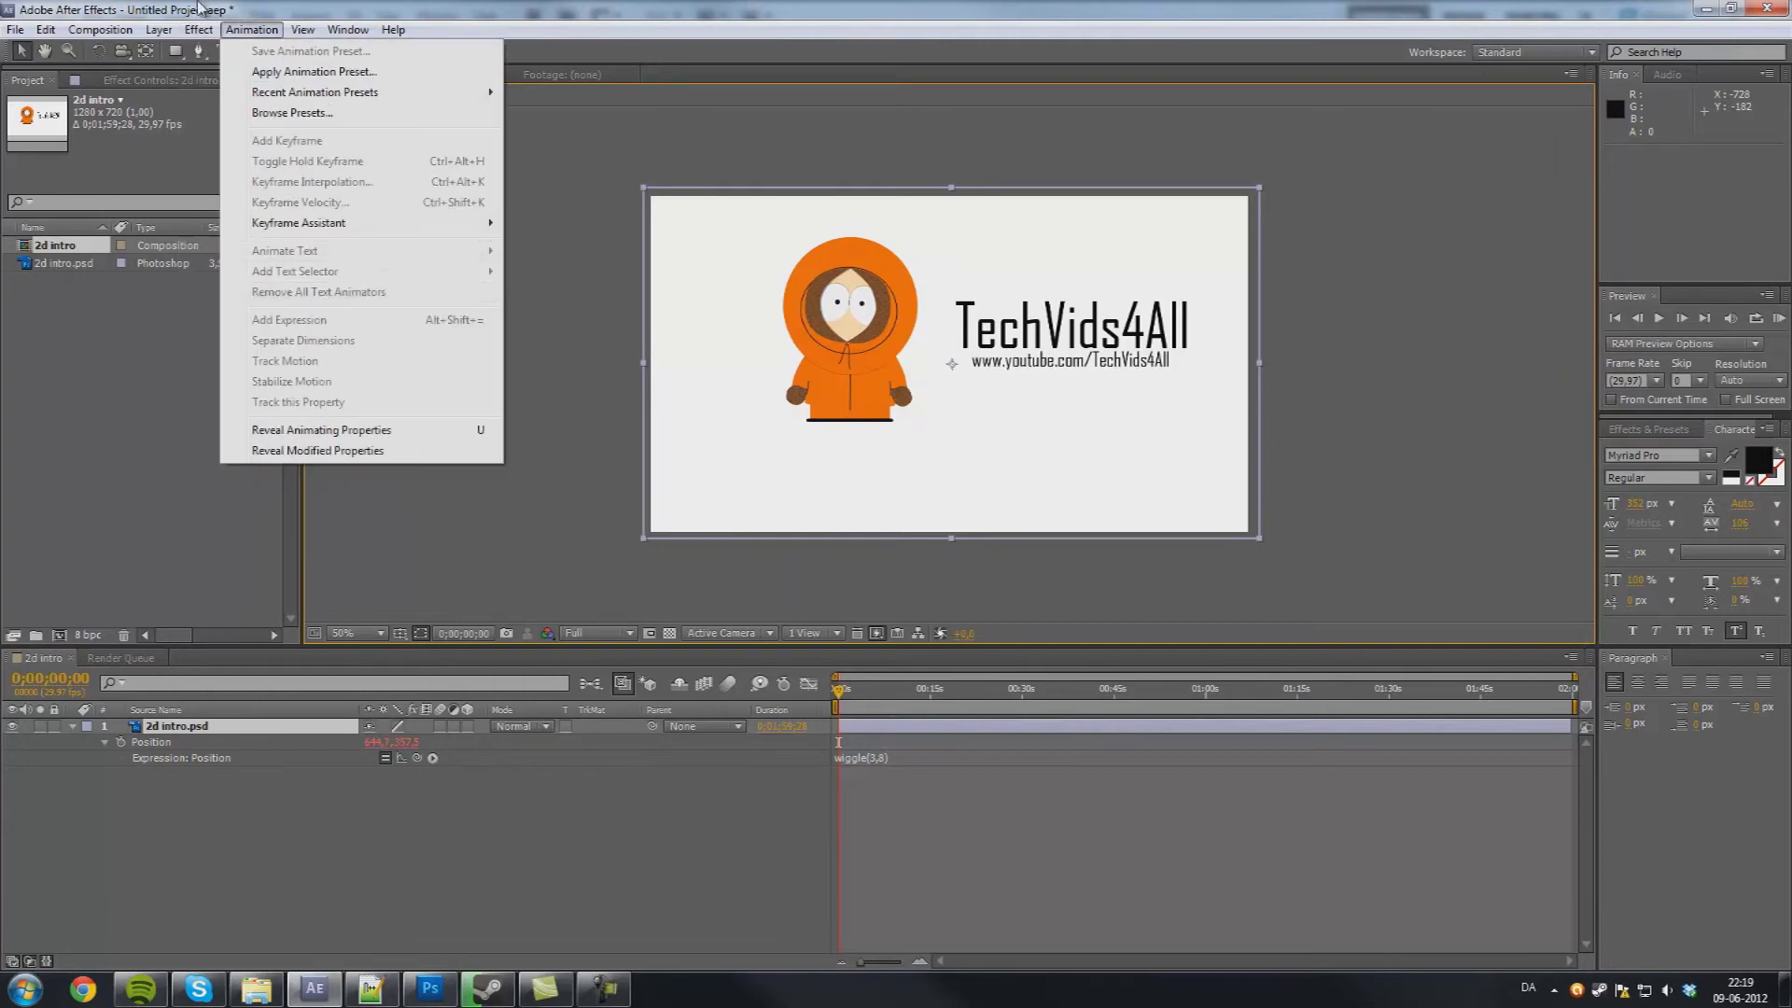
mouse_move(392, 325)
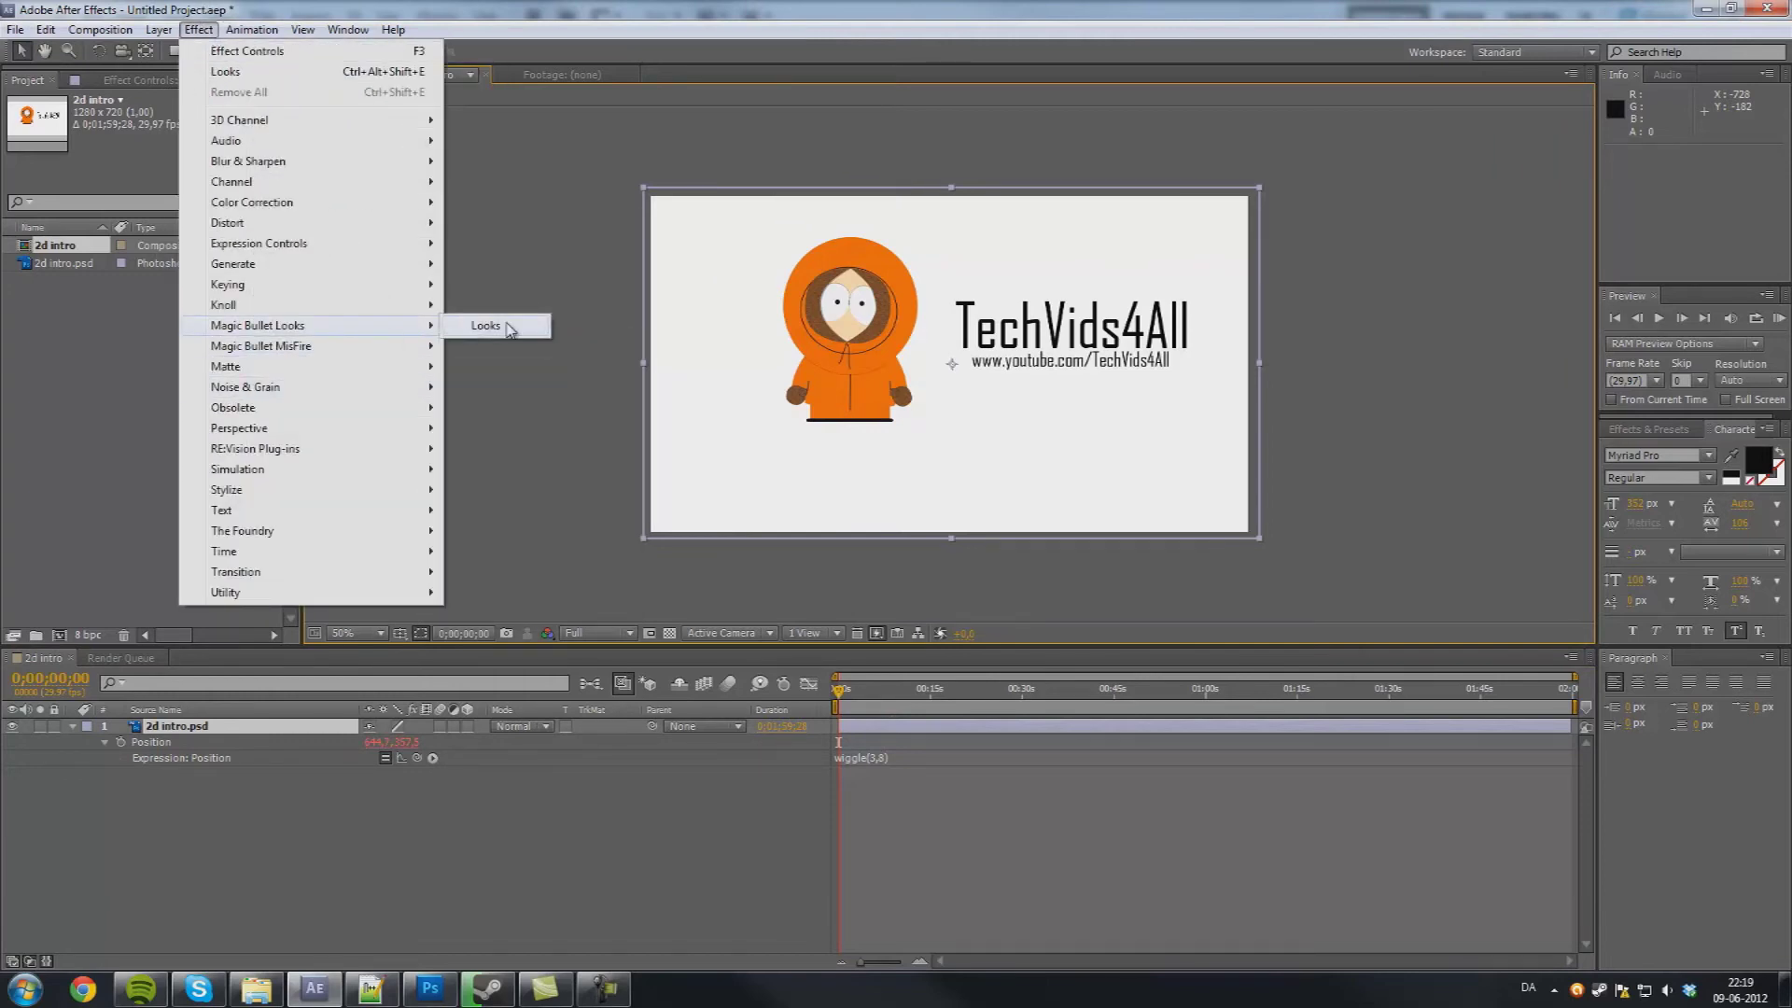
click(487, 326)
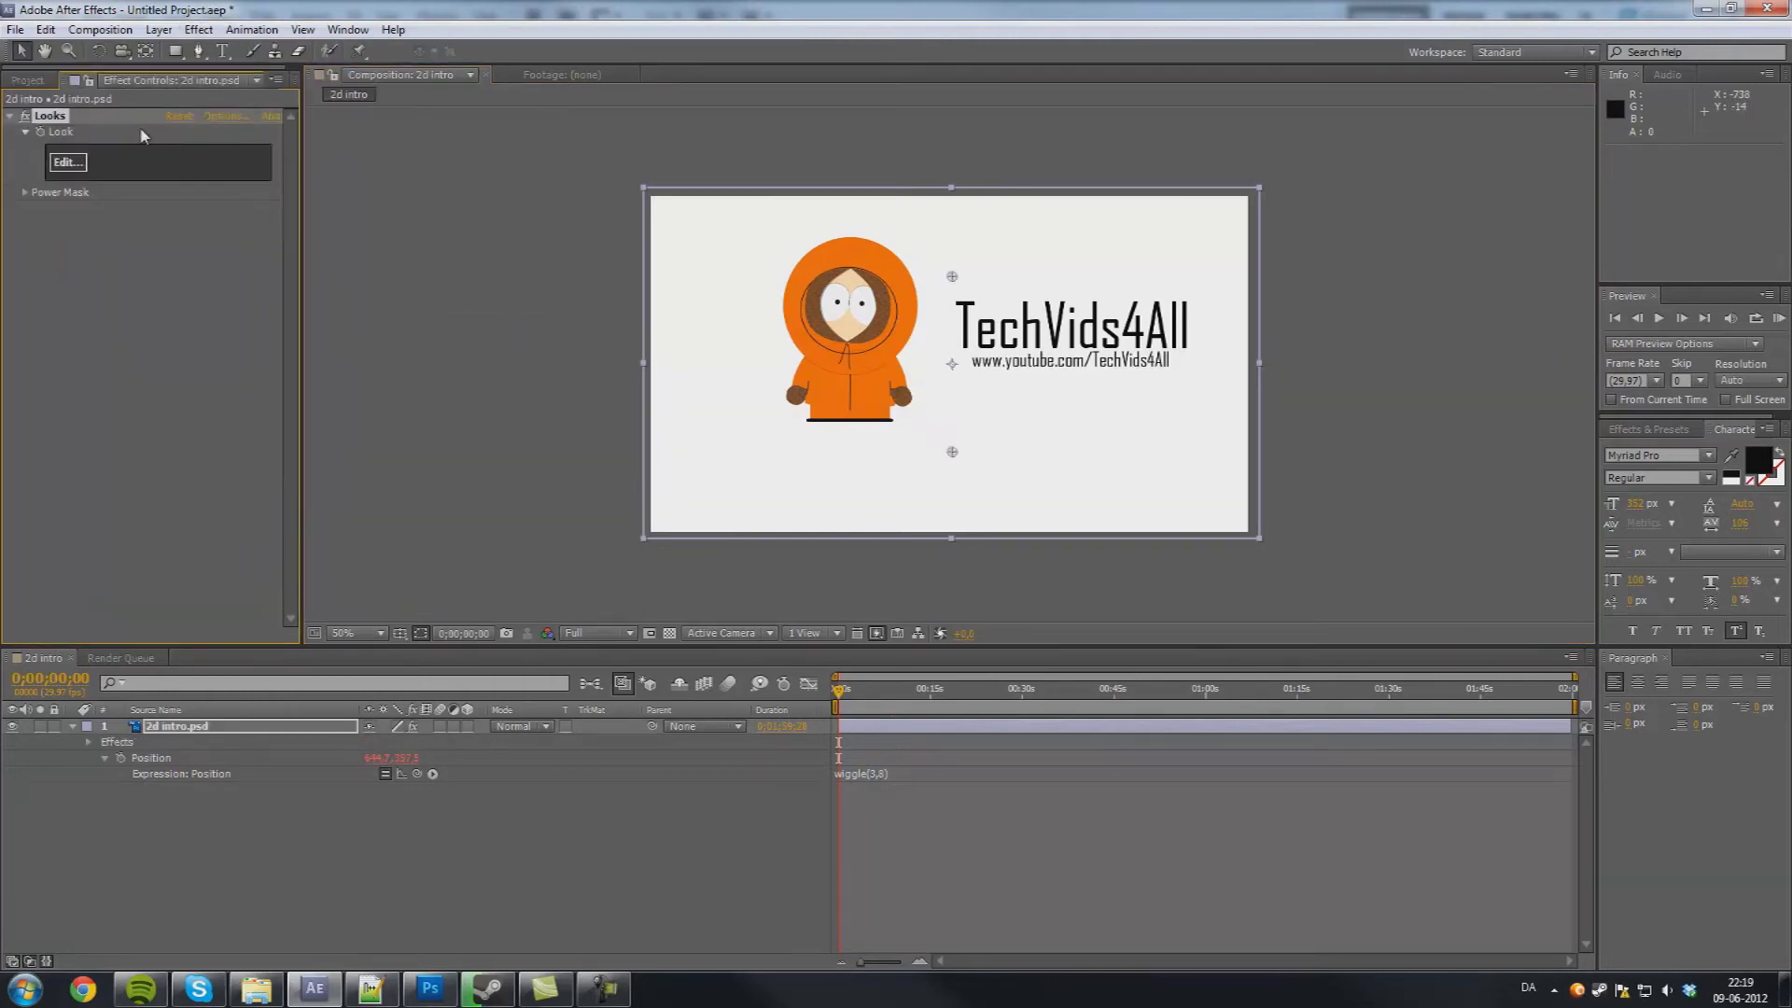
click(69, 163)
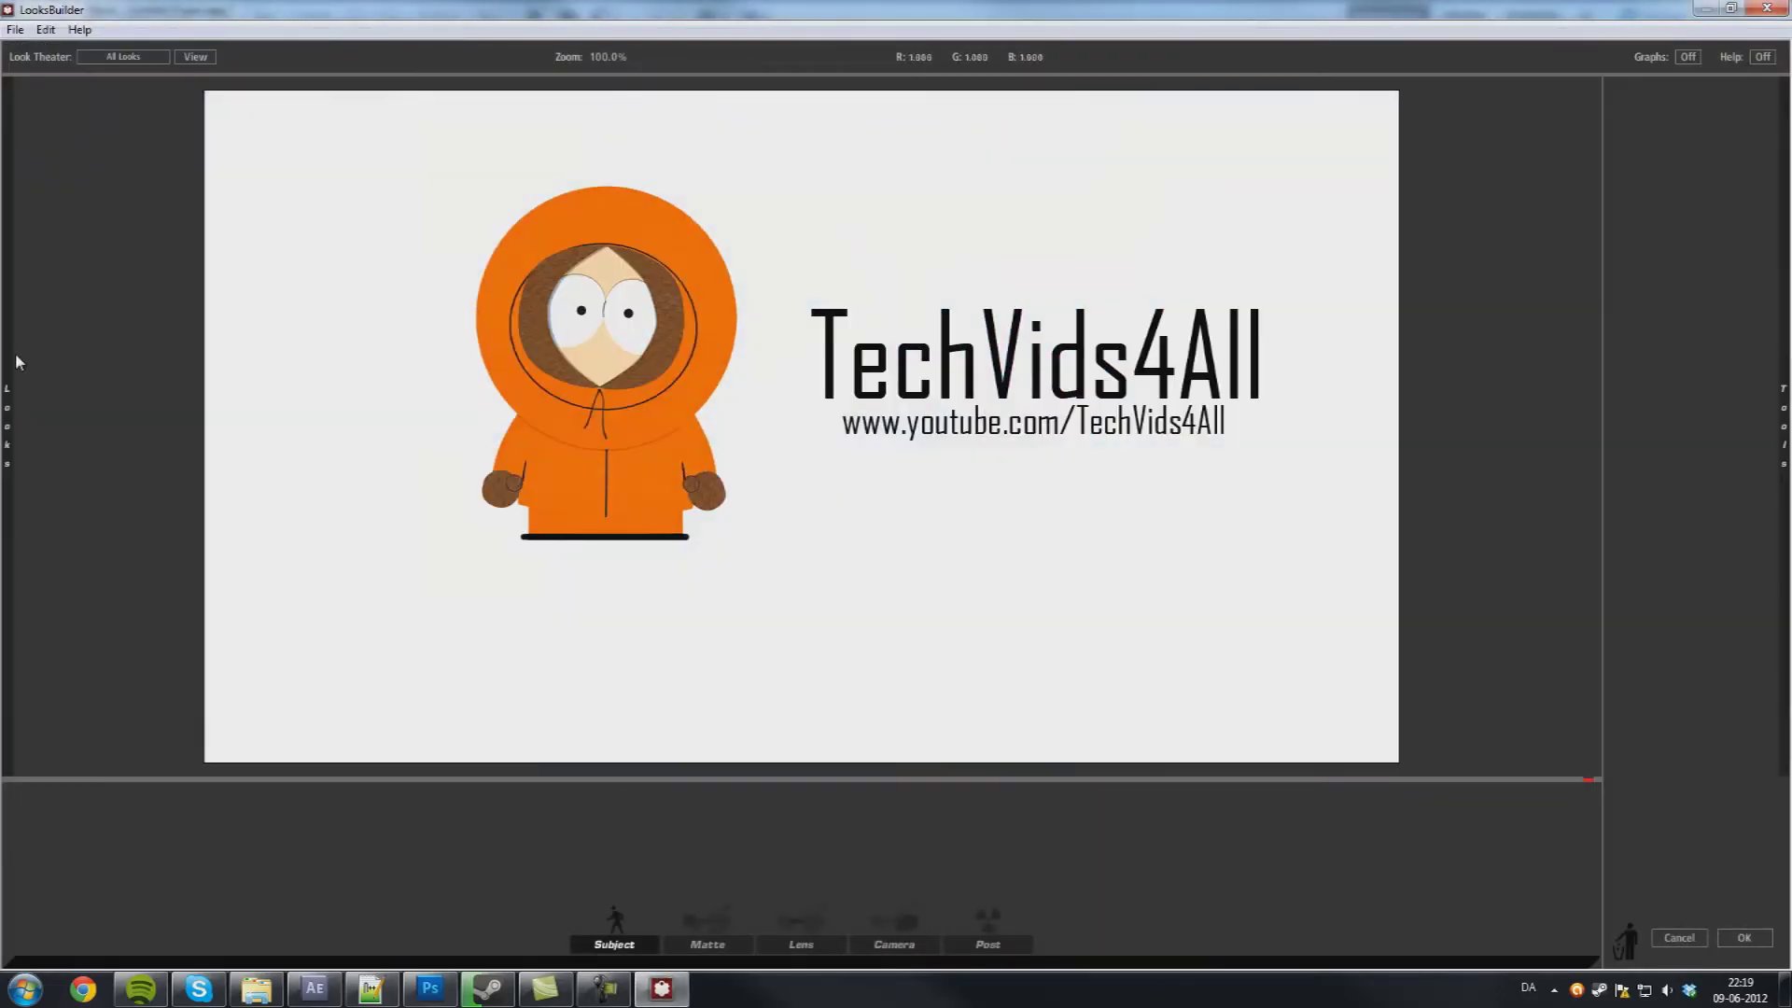
- Apply the Zebo (14) look and return to After Effects
mouse_move(15, 351)
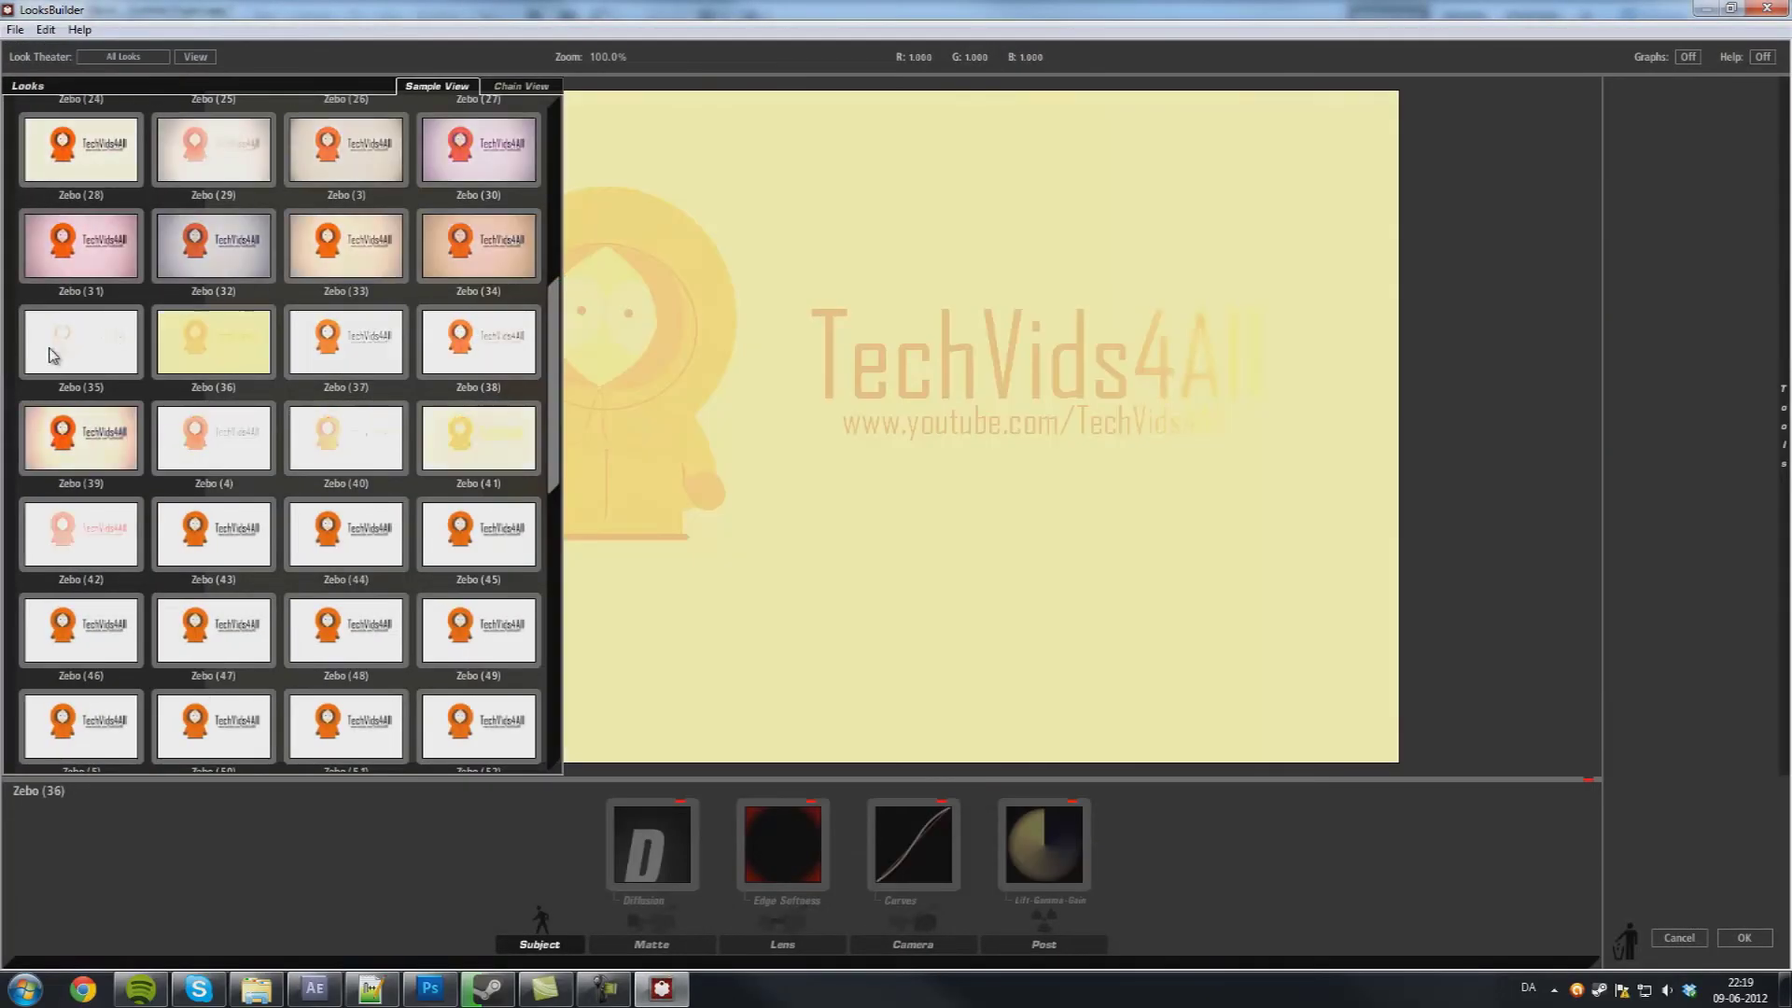
scroll(399, 266, up, 2)
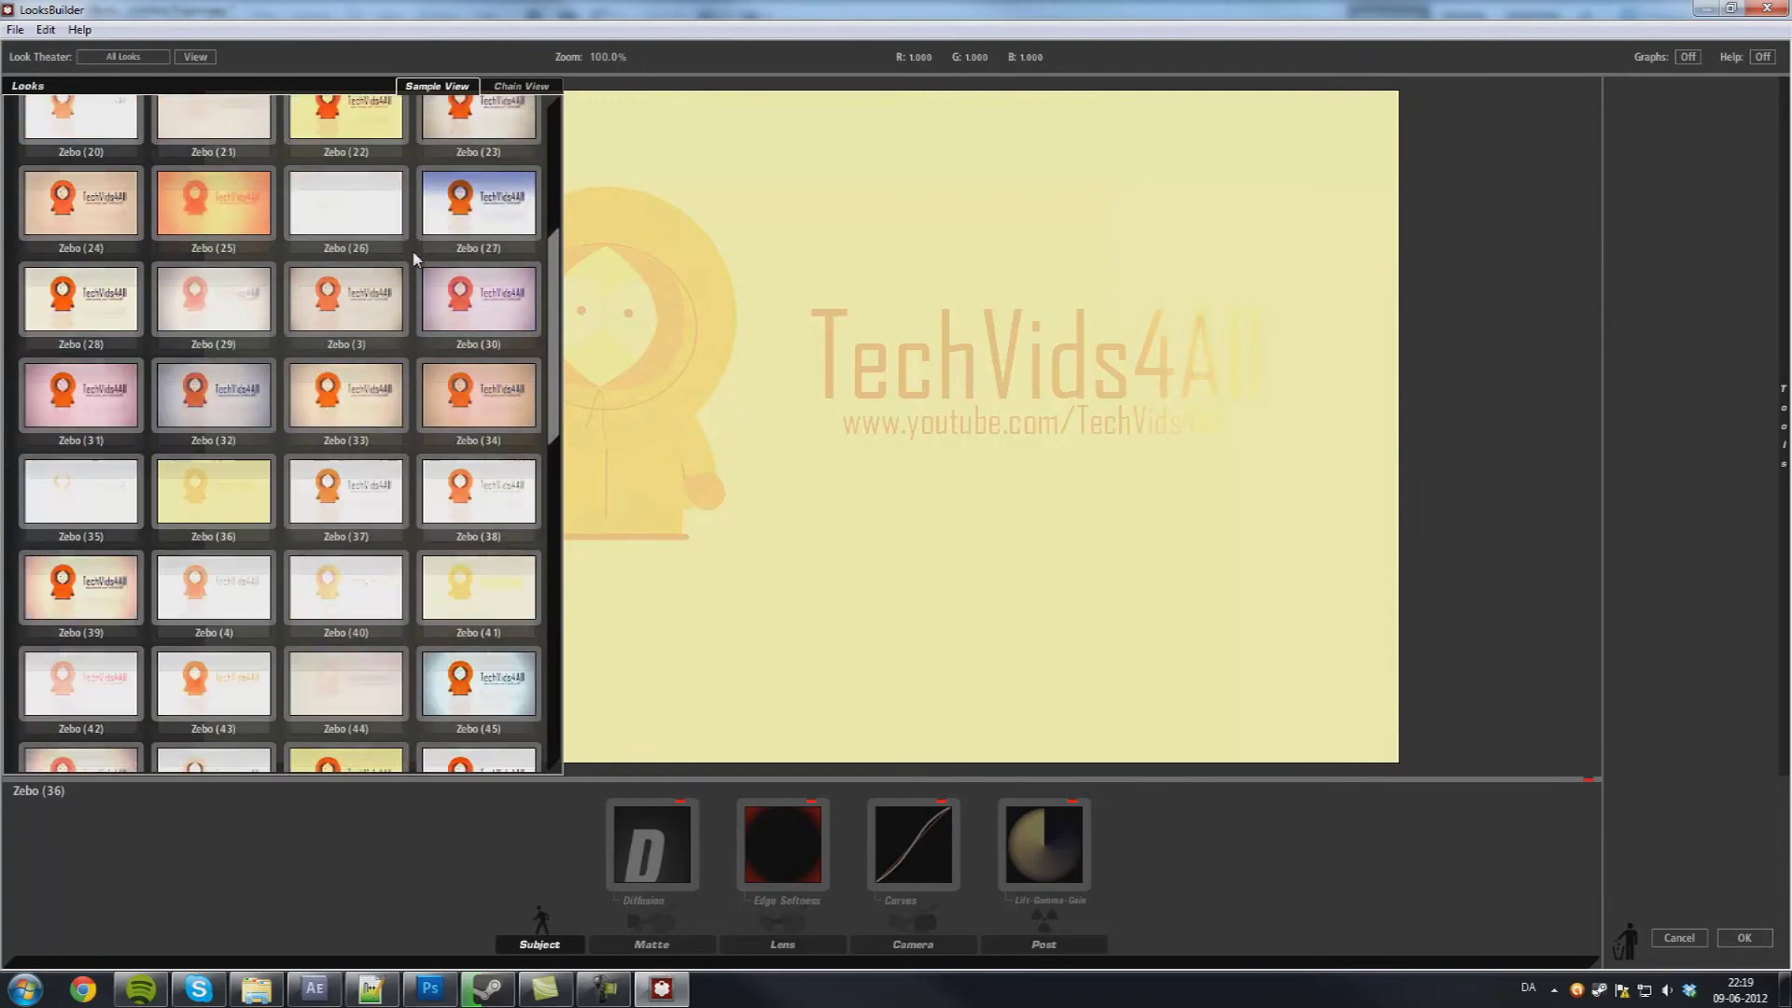
scroll(419, 244, up, 5)
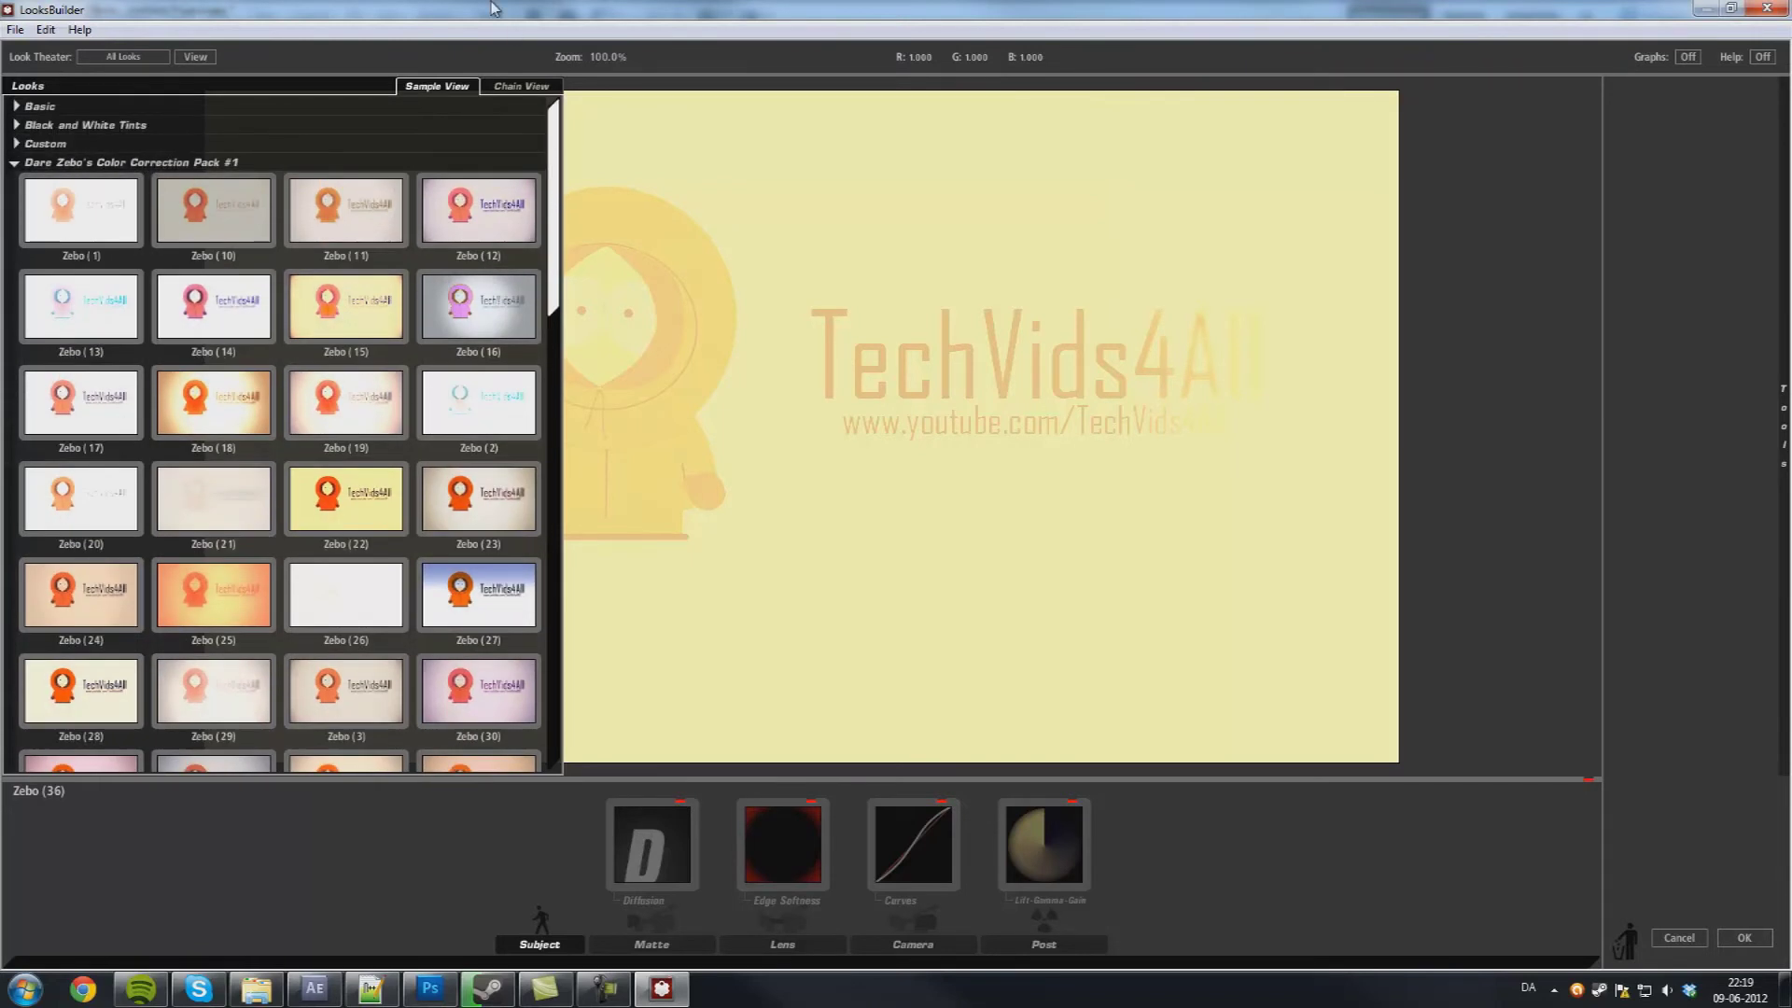
scroll(541, 191, down, 2)
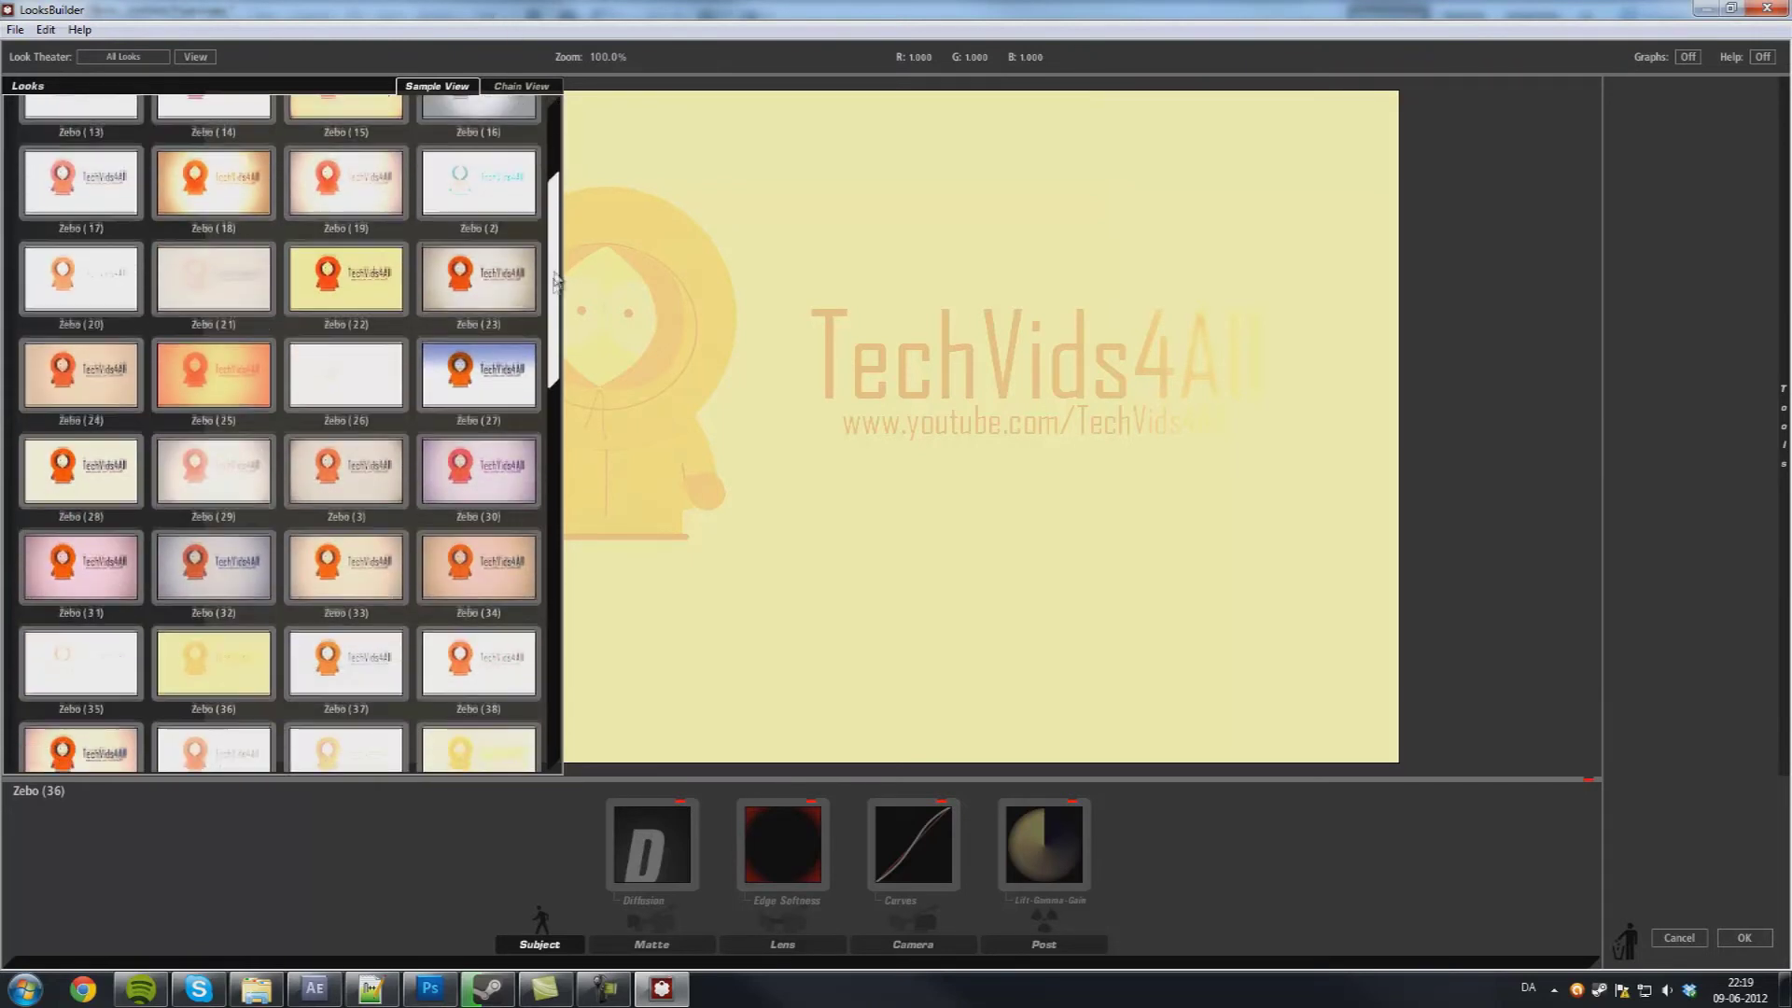
scroll(531, 215, up, 2)
scroll(504, 229, down, 1)
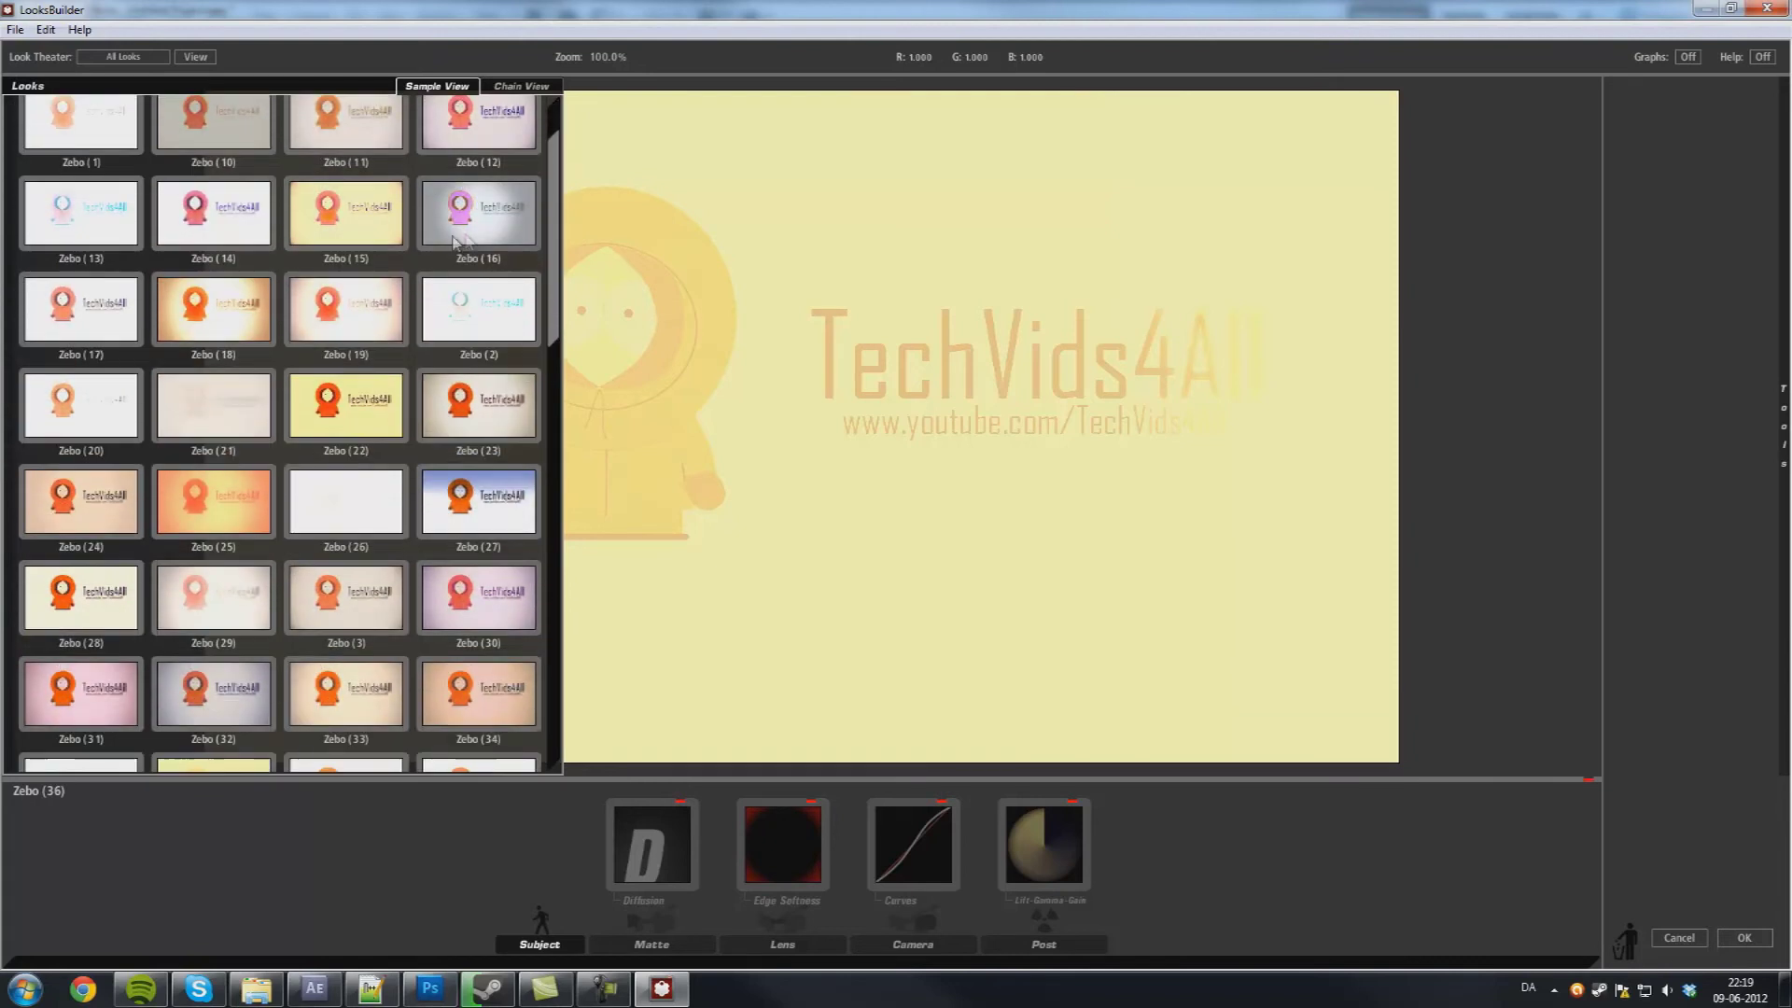
click(221, 215)
scroll(427, 264, down, 2)
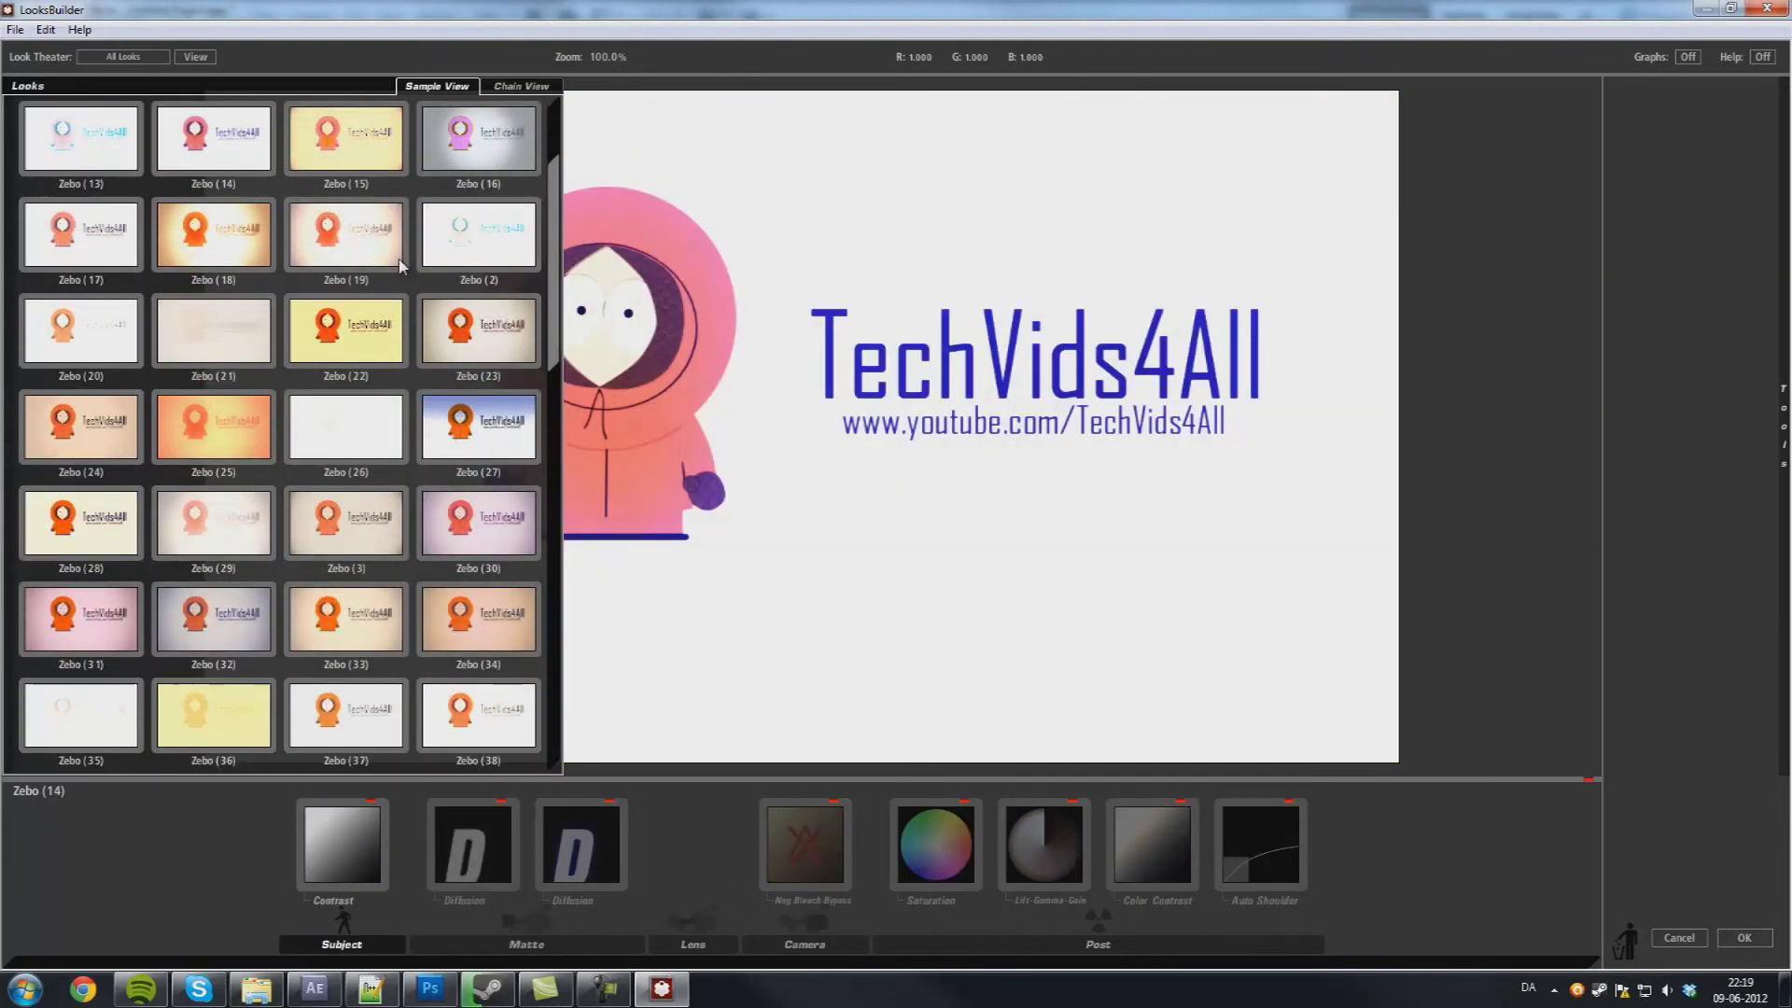
scroll(411, 262, up, 4)
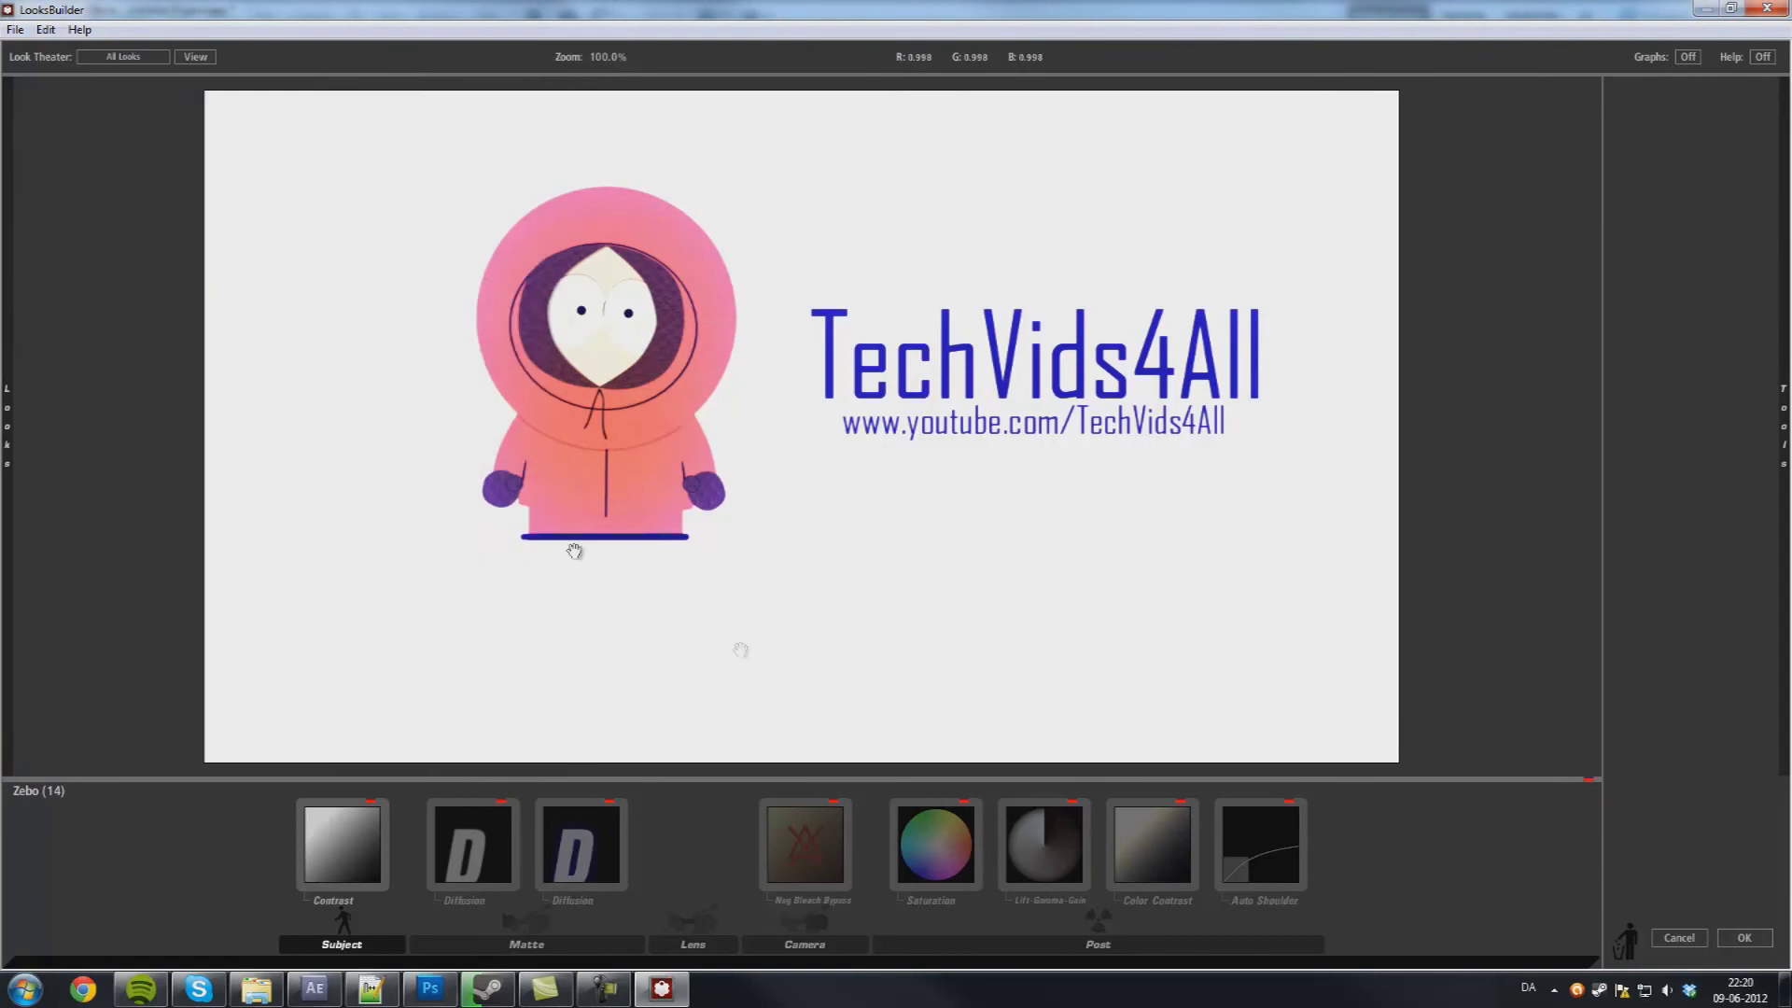
click(1768, 942)
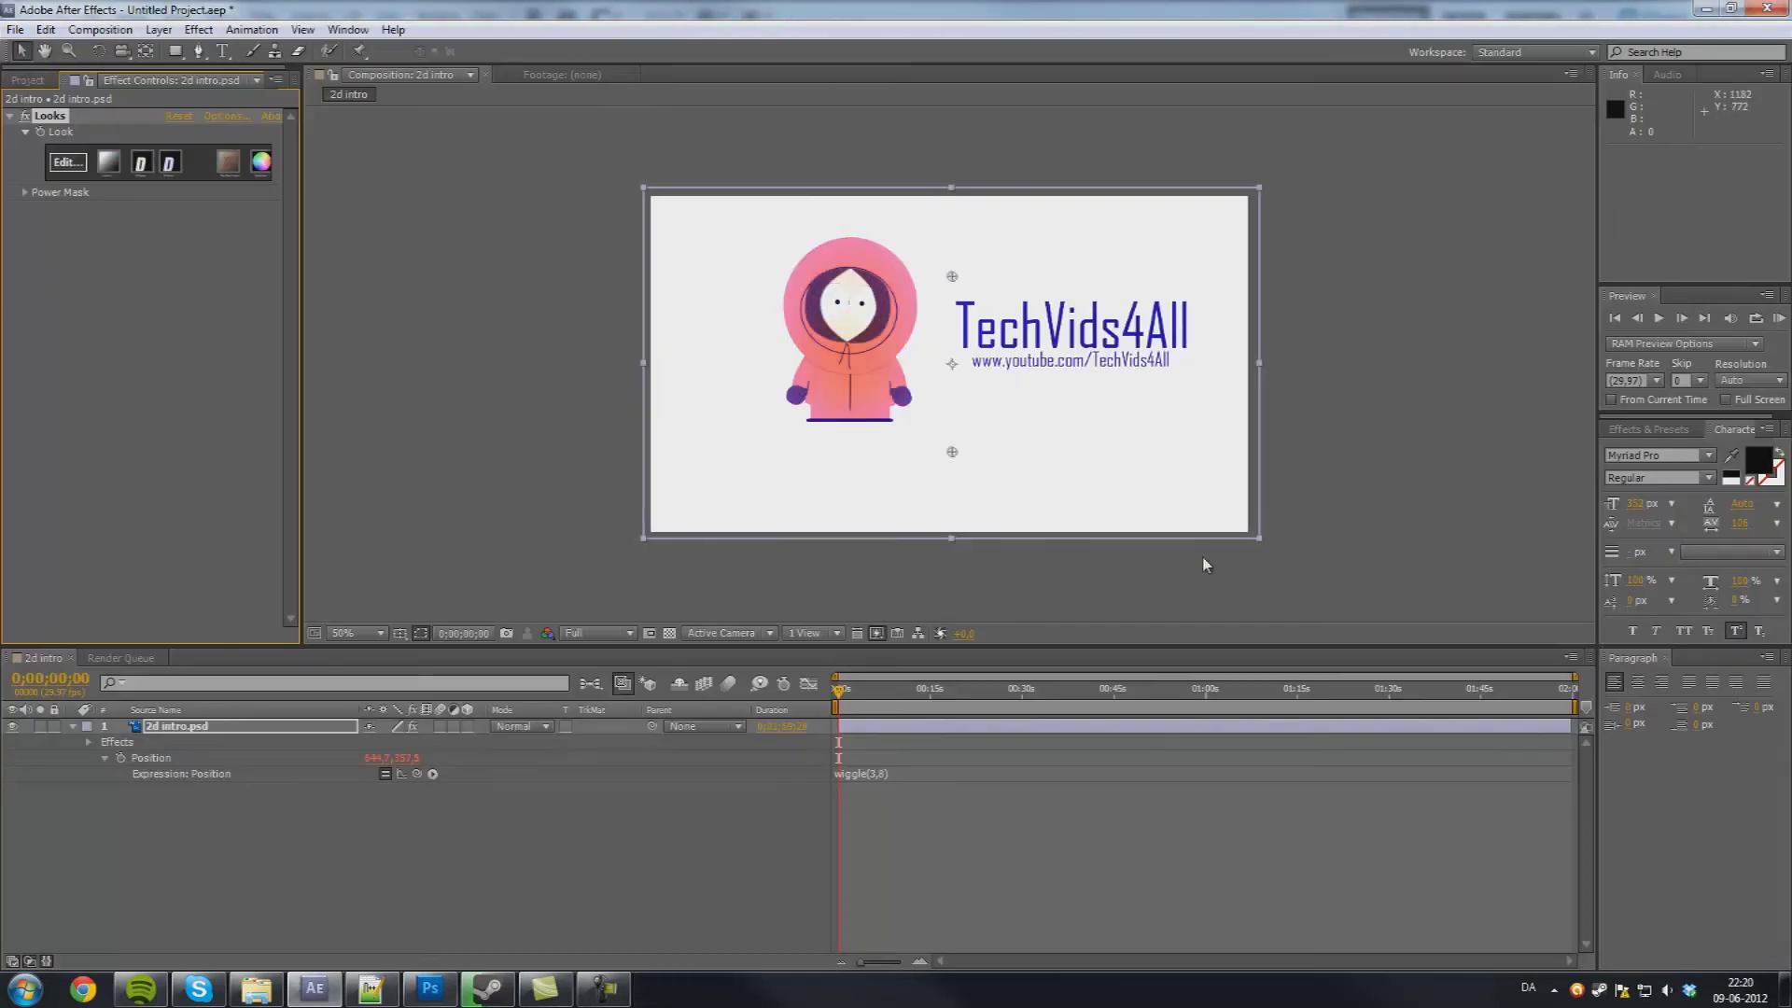
- Reselect the title card layer and reopen its look in LooksBuilder
click(1326, 614)
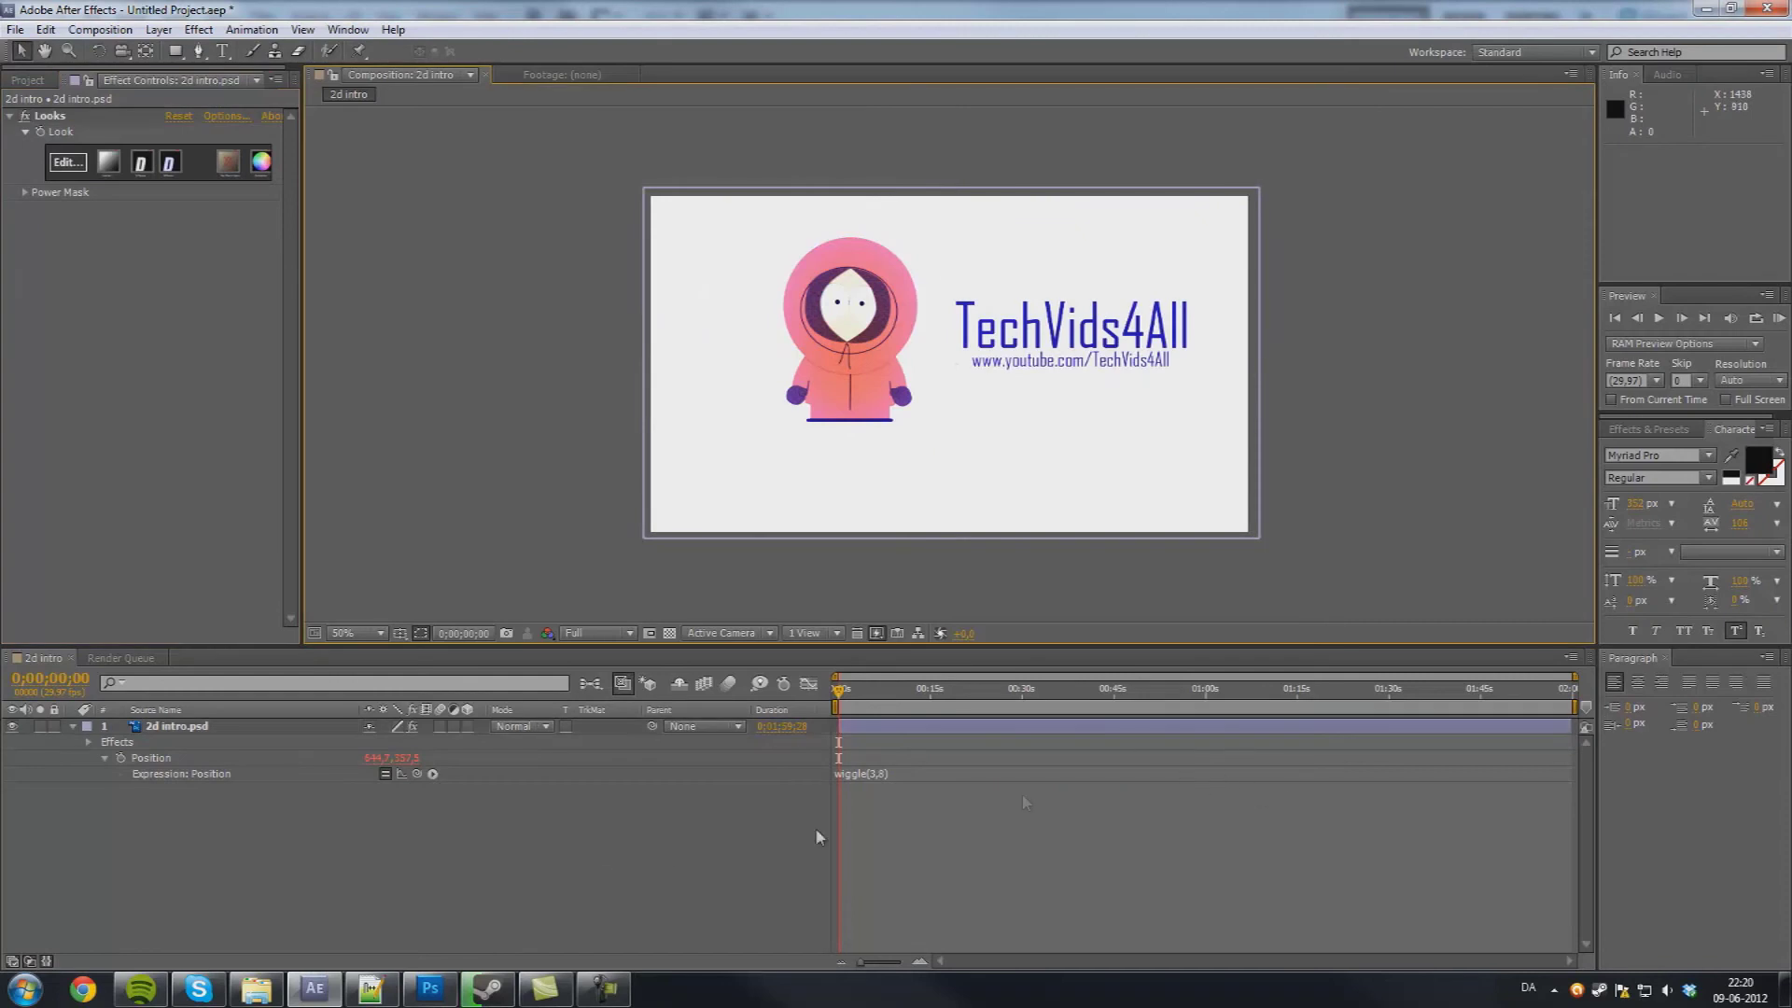
click(100, 729)
click(73, 727)
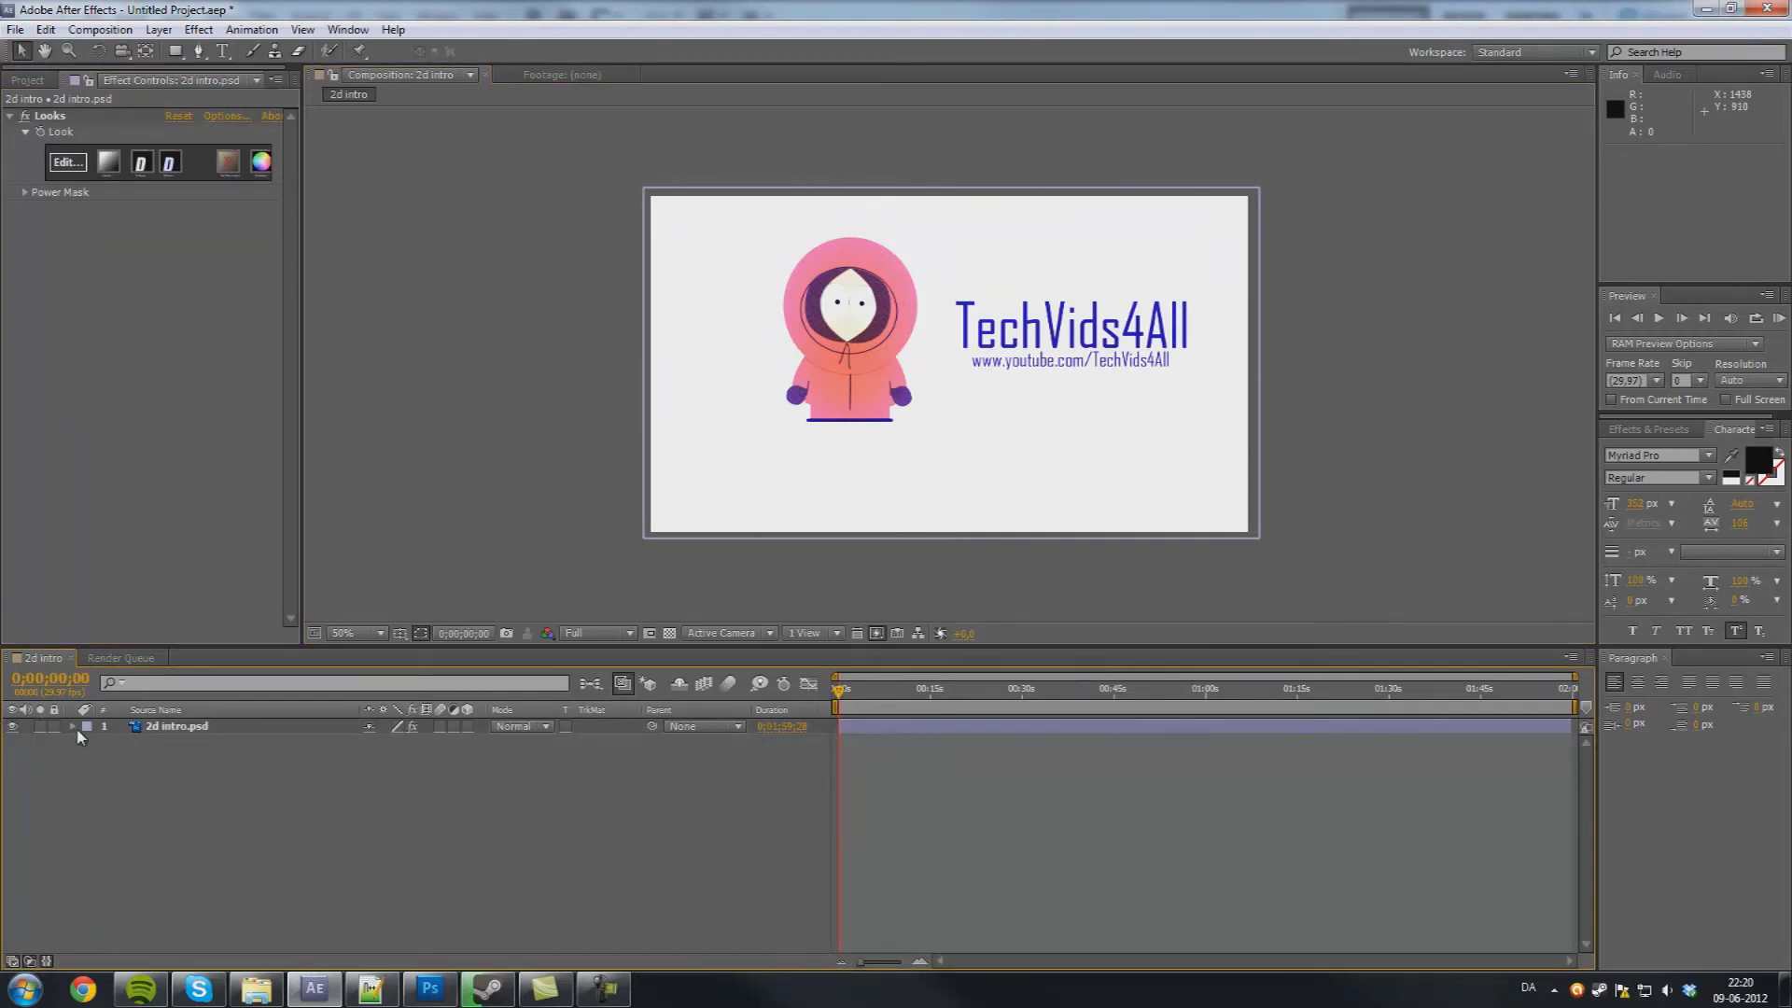
key(ctrl+a)
click(65, 162)
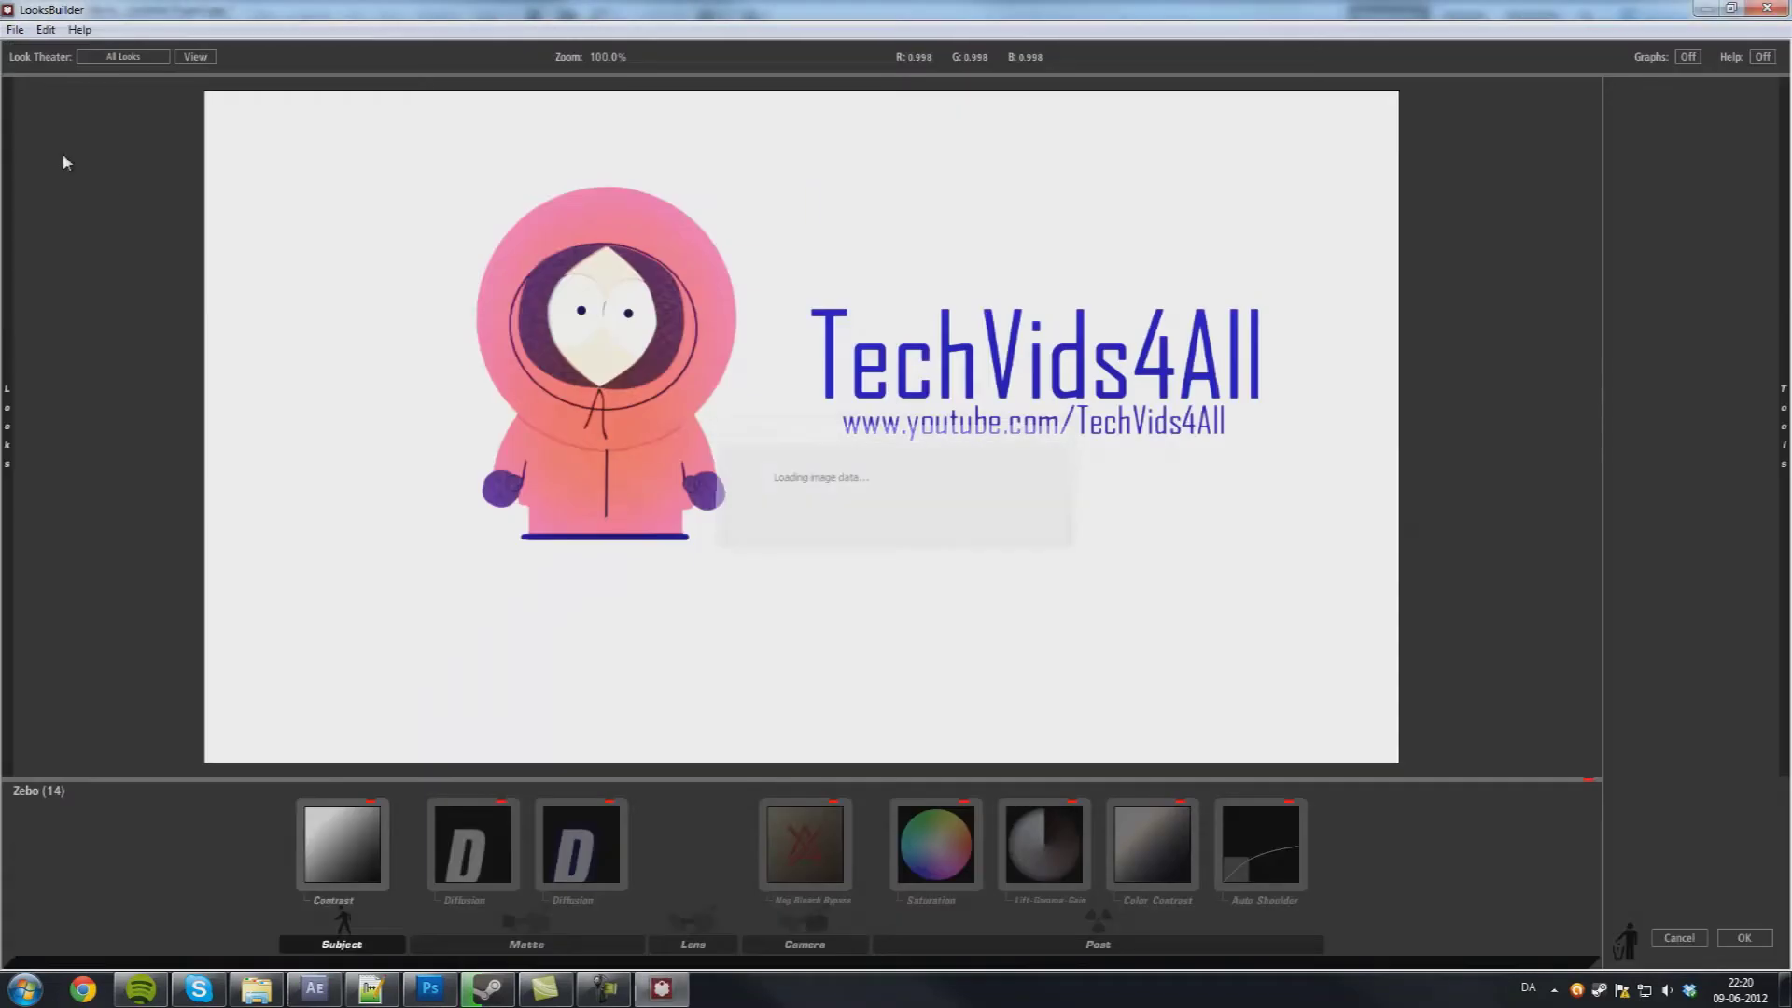
- Try the Zebo (15), (22) and (45) looks, then apply Zebo (18)
mouse_move(11, 393)
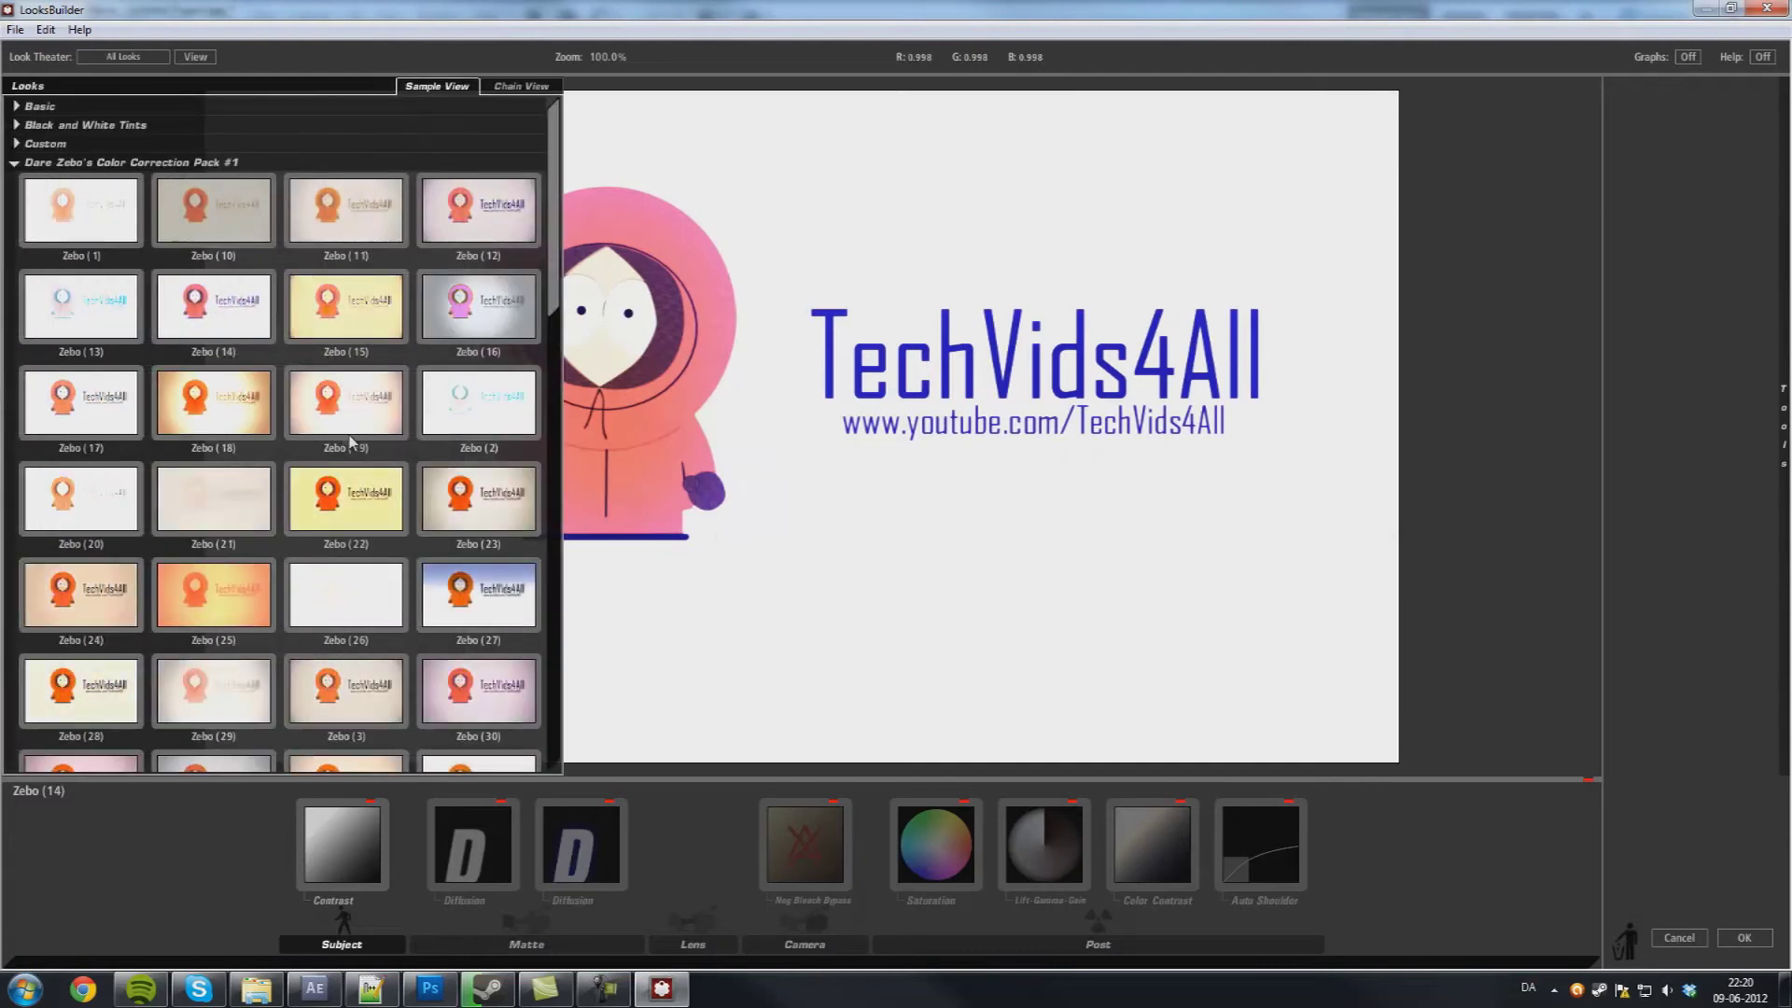
click(244, 413)
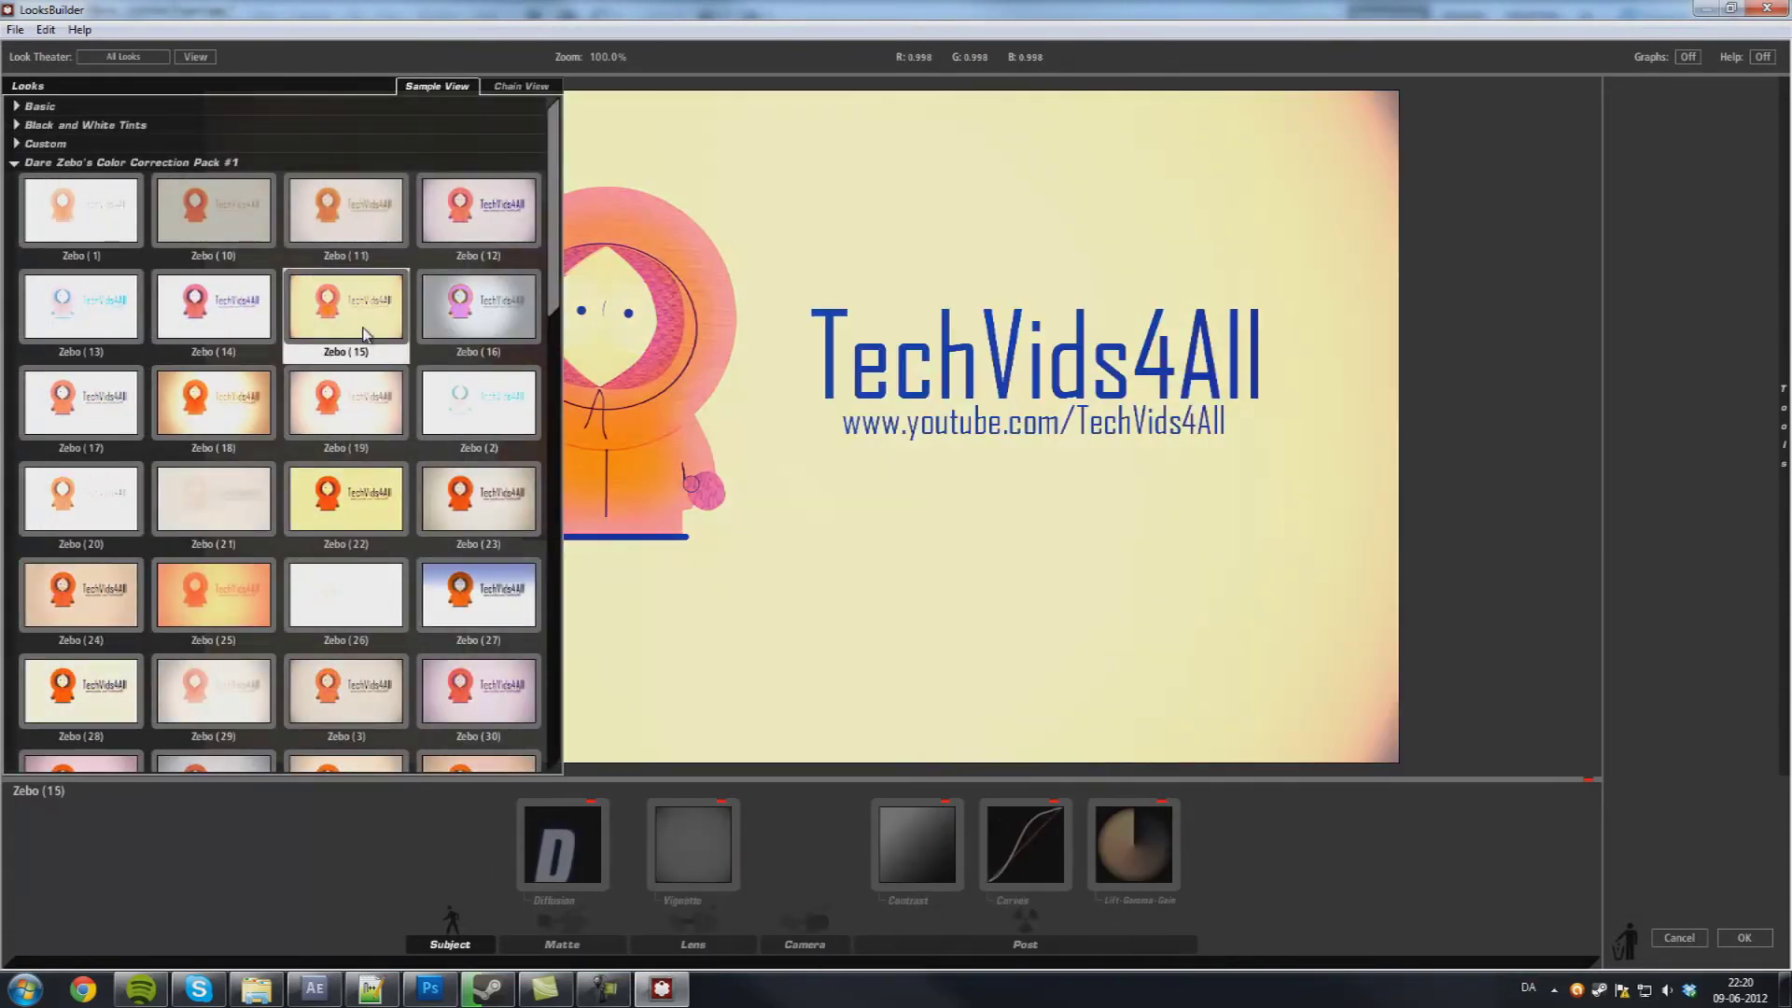
click(360, 476)
scroll(325, 534, down, 2)
scroll(326, 535, down, 5)
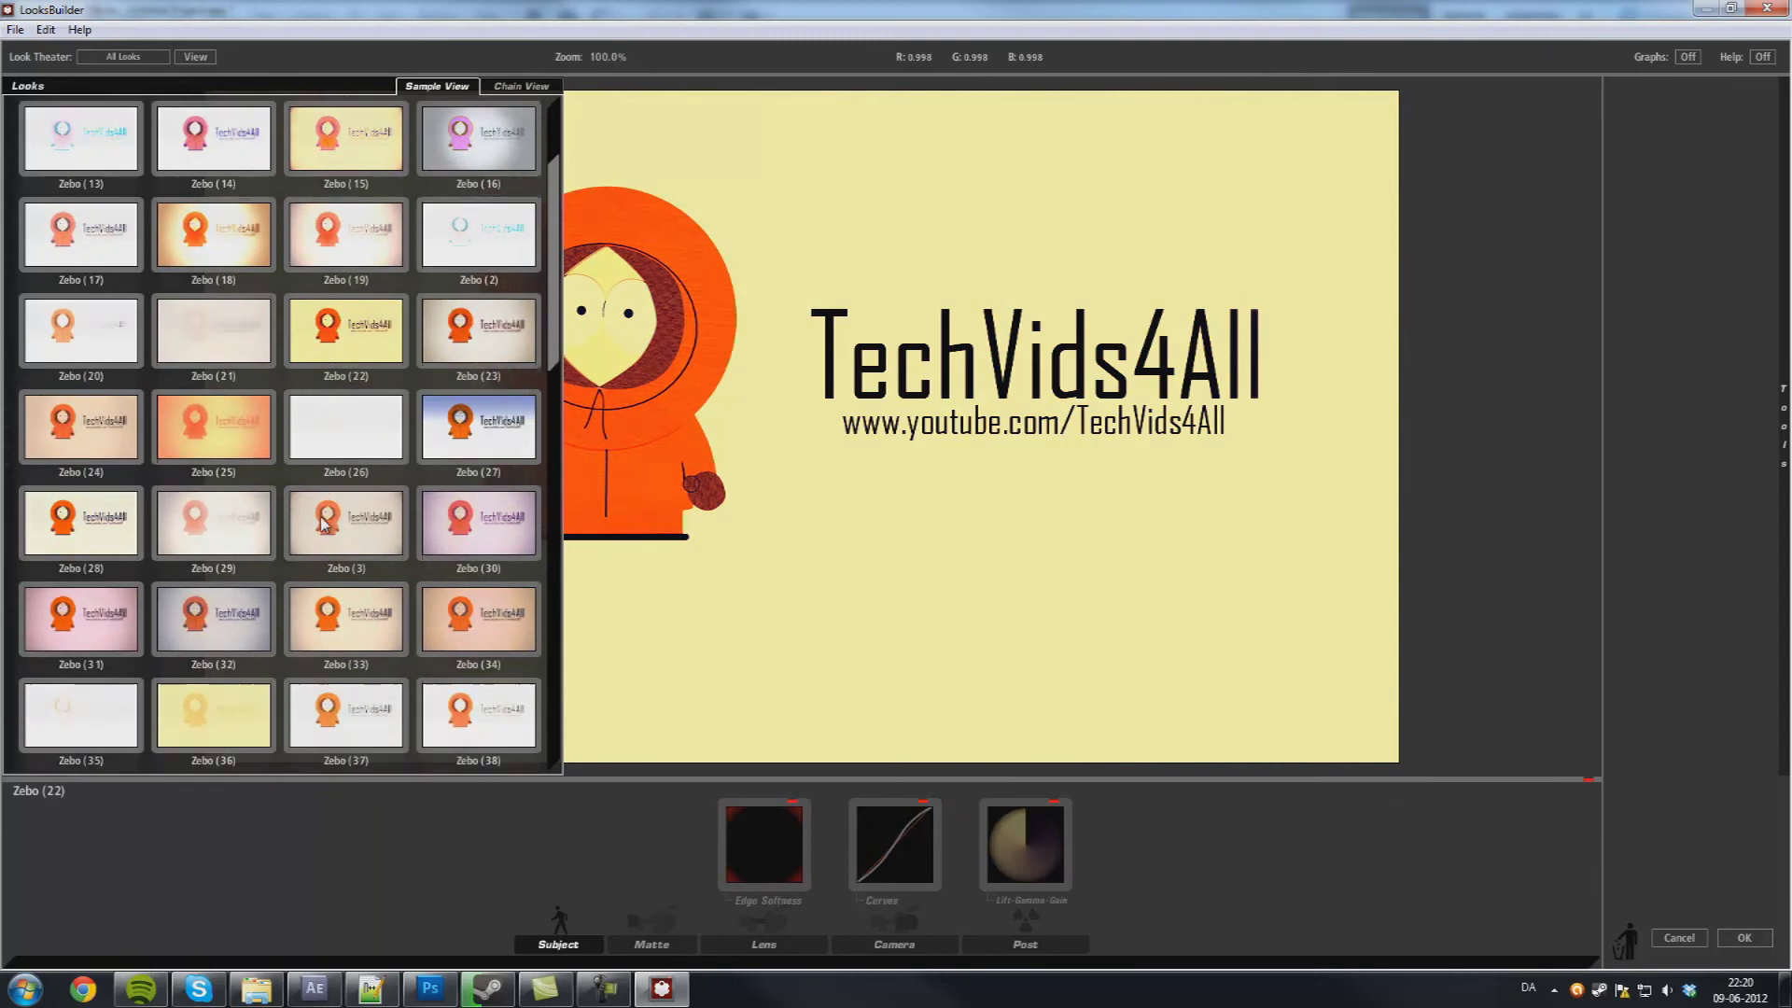
scroll(297, 497, down, 2)
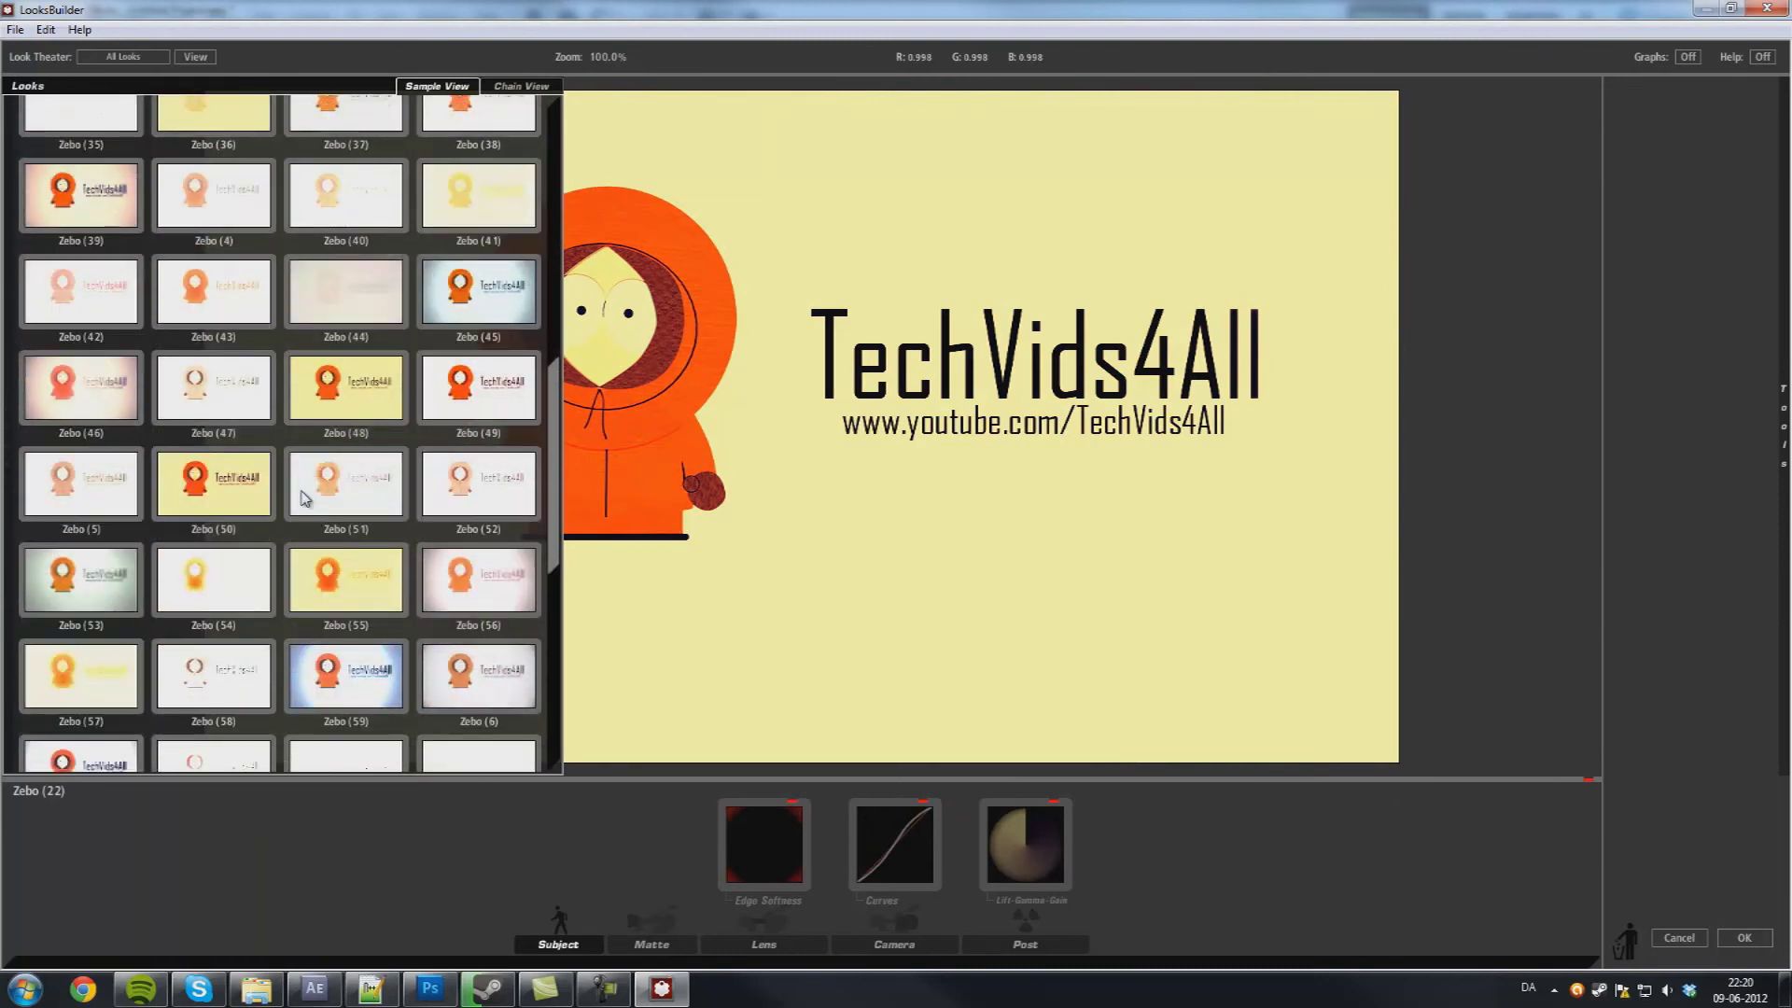
click(486, 317)
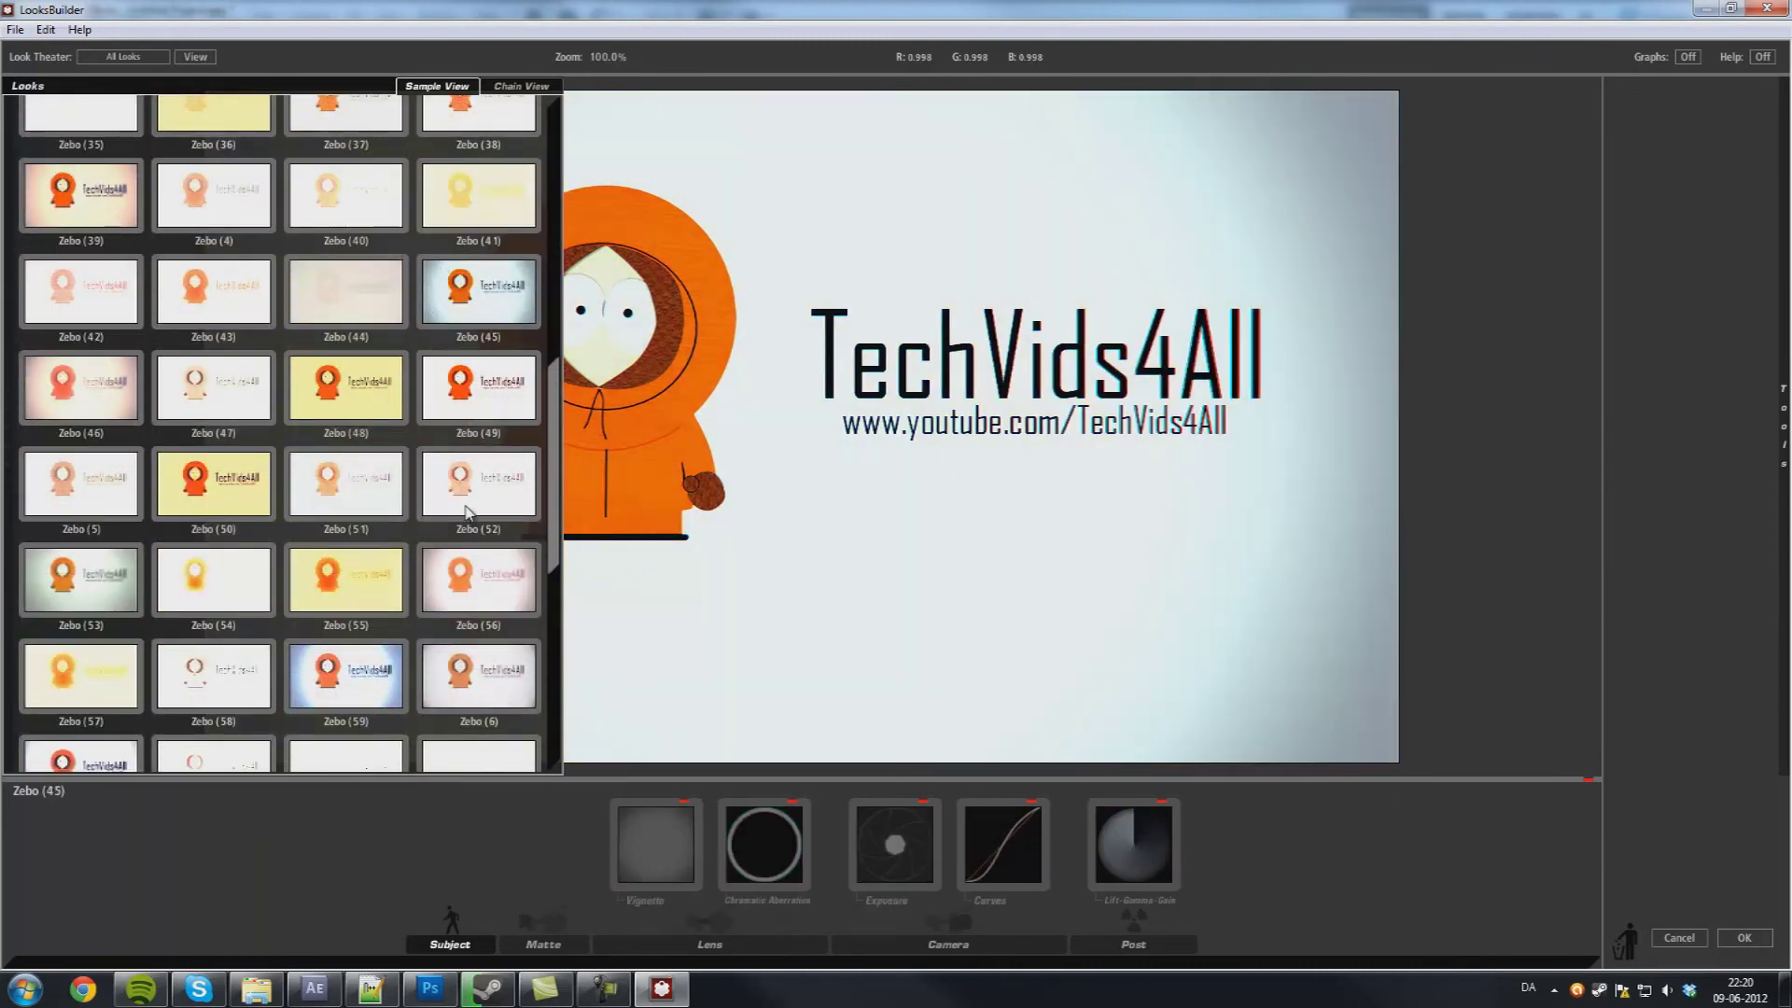
scroll(226, 559, down, 3)
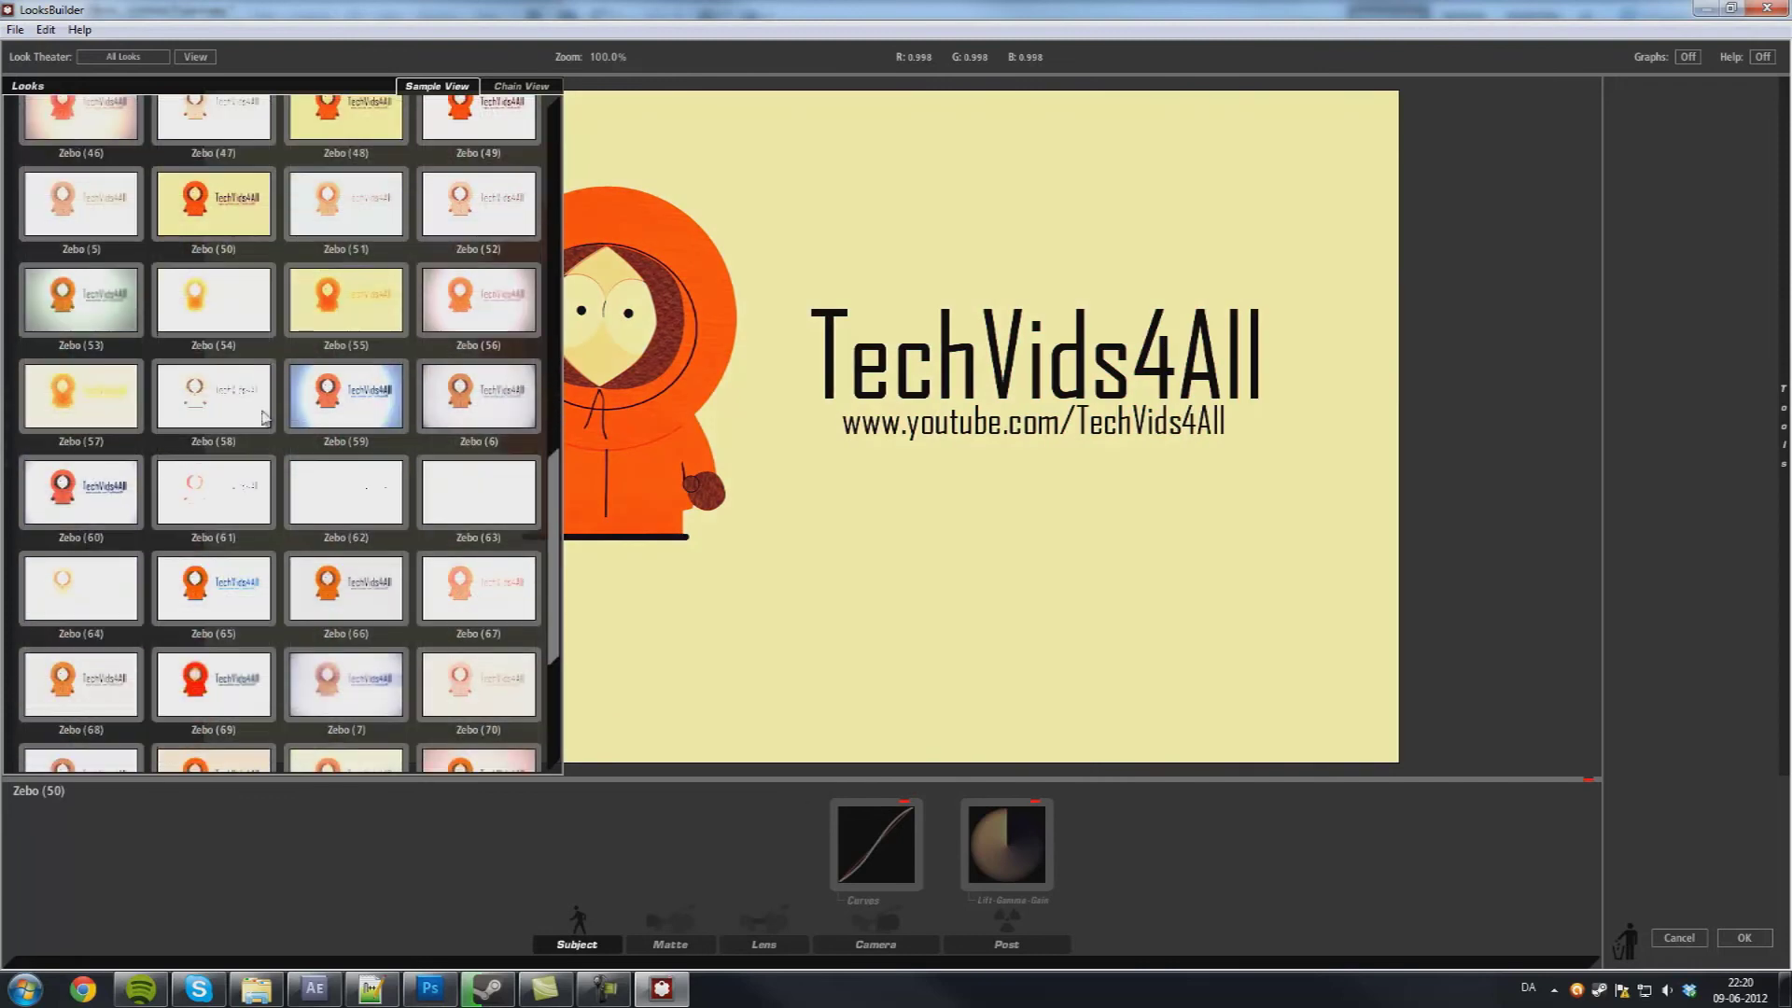
scroll(187, 392, down, 3)
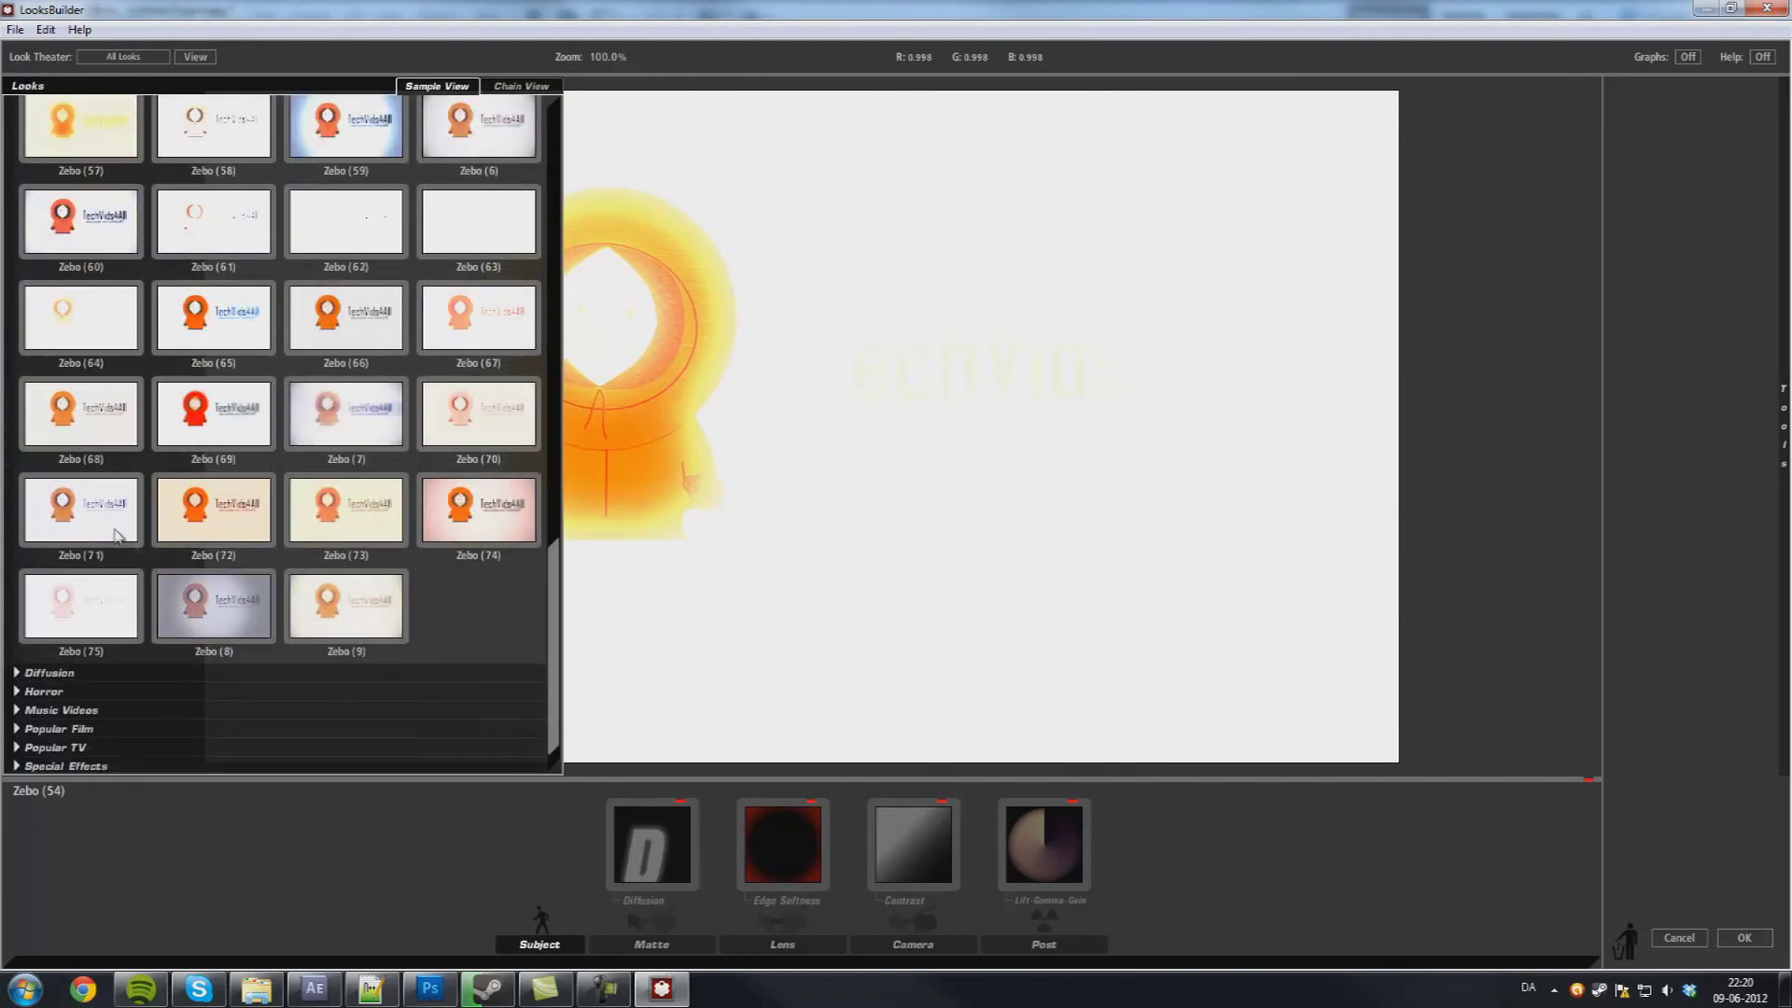
drag(556, 620, 556, 168)
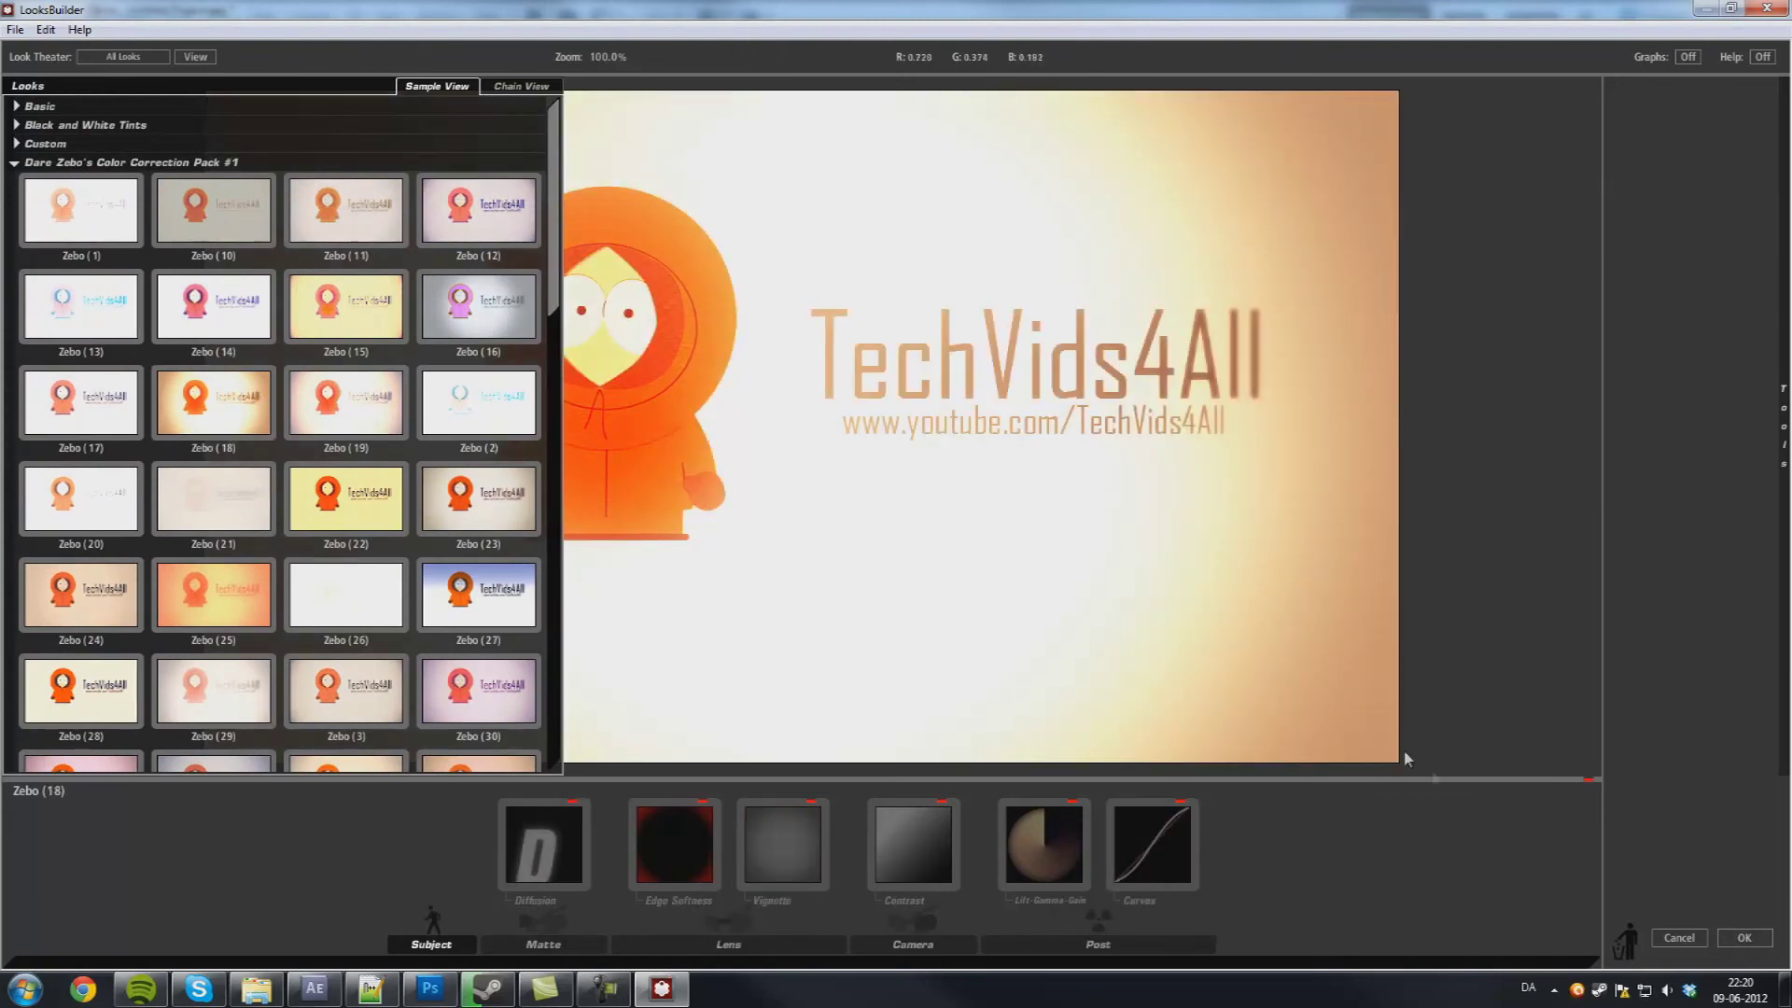
click(1744, 938)
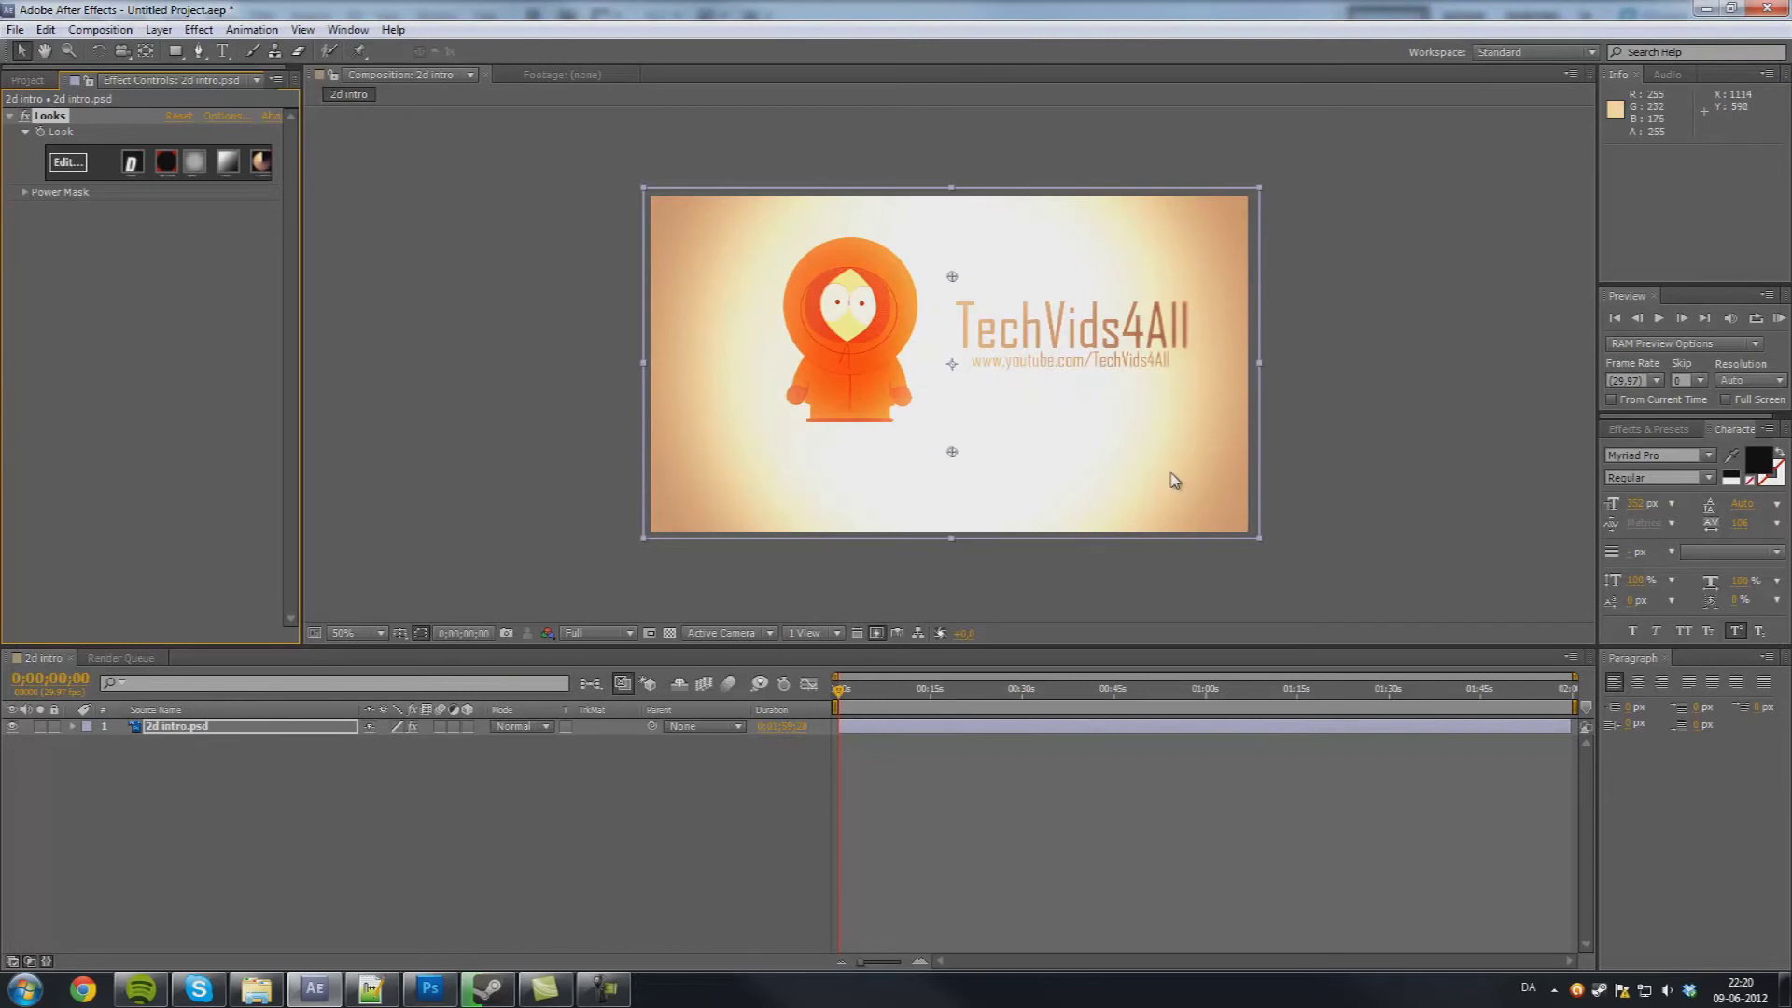
- Import the Particles For TechVids4All movie and place it above the title card layer
click(439, 783)
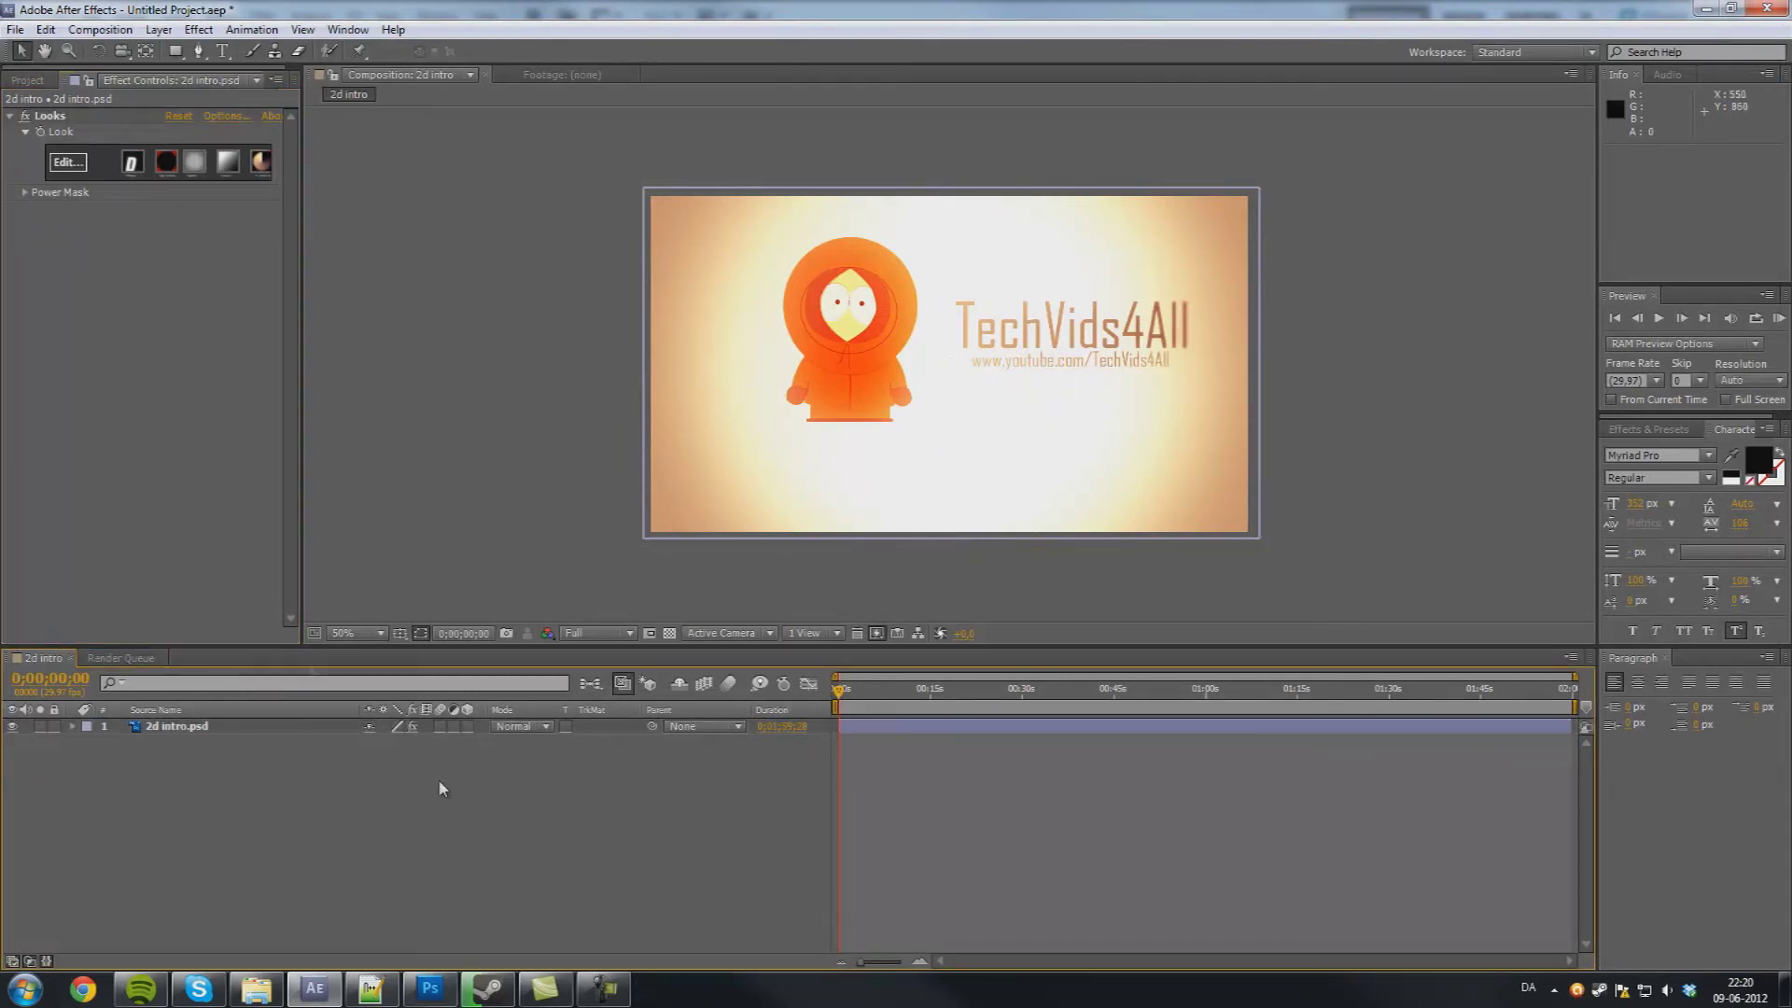
click(28, 79)
click(142, 376)
right_click(154, 378)
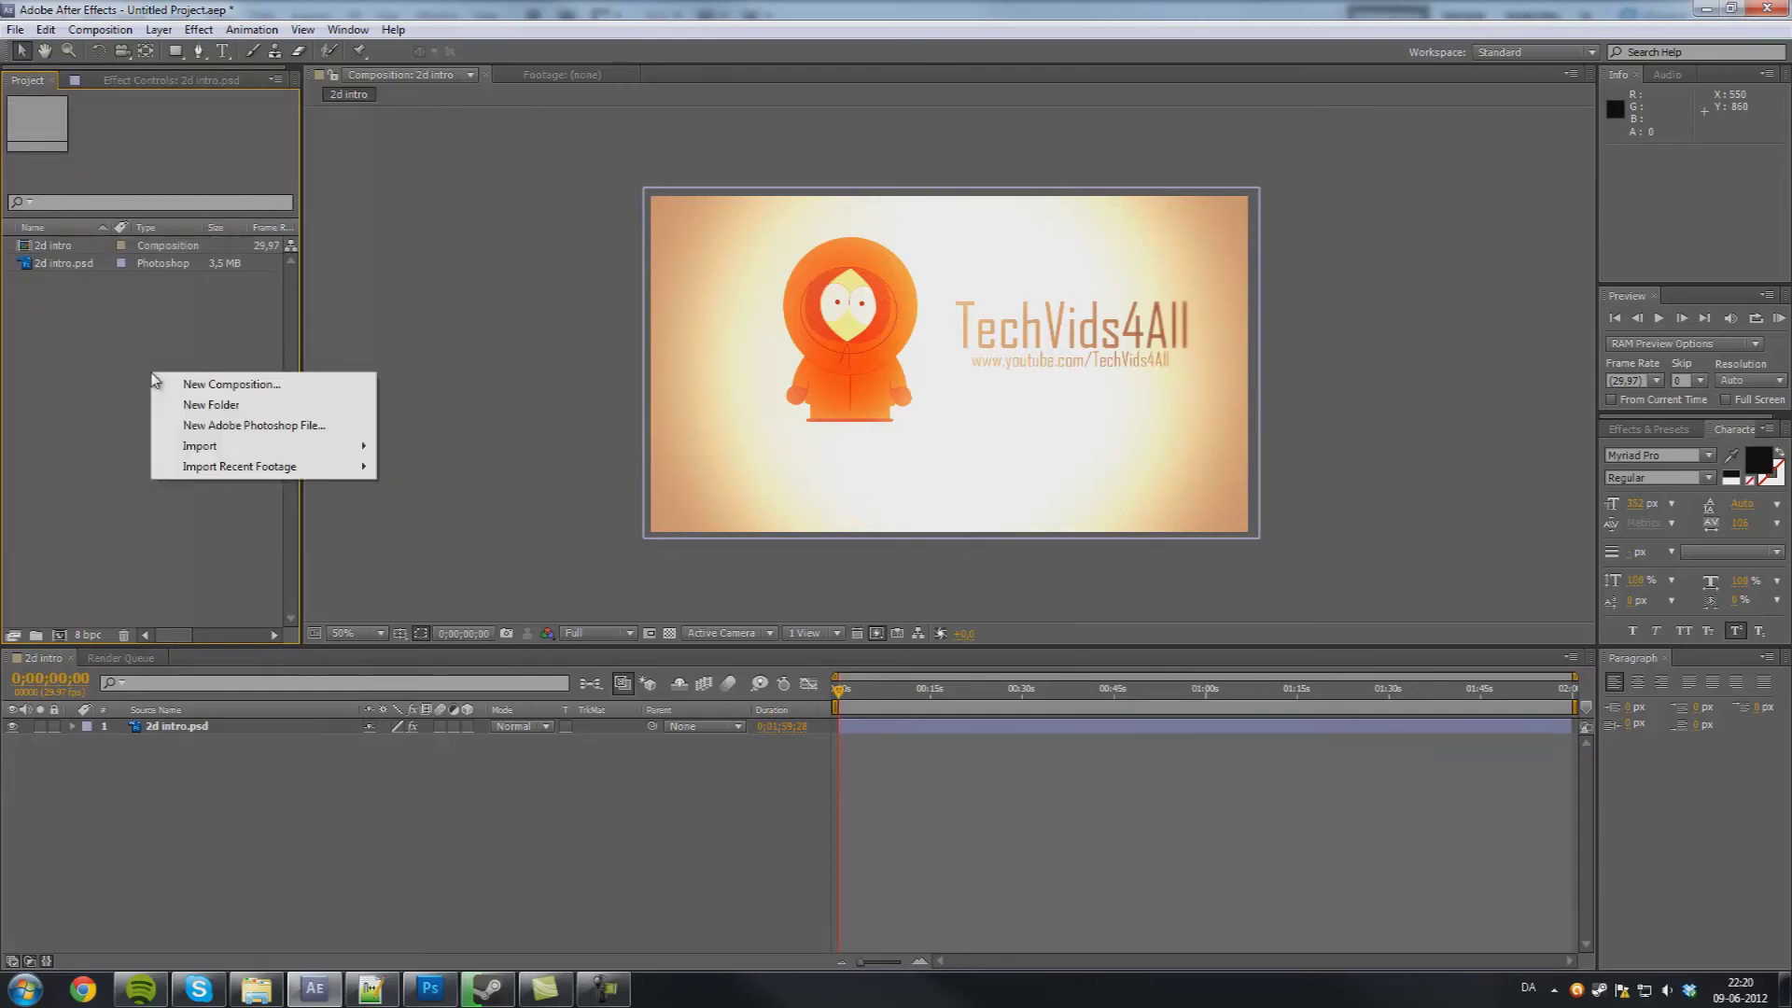
right_click(128, 364)
mouse_move(233, 440)
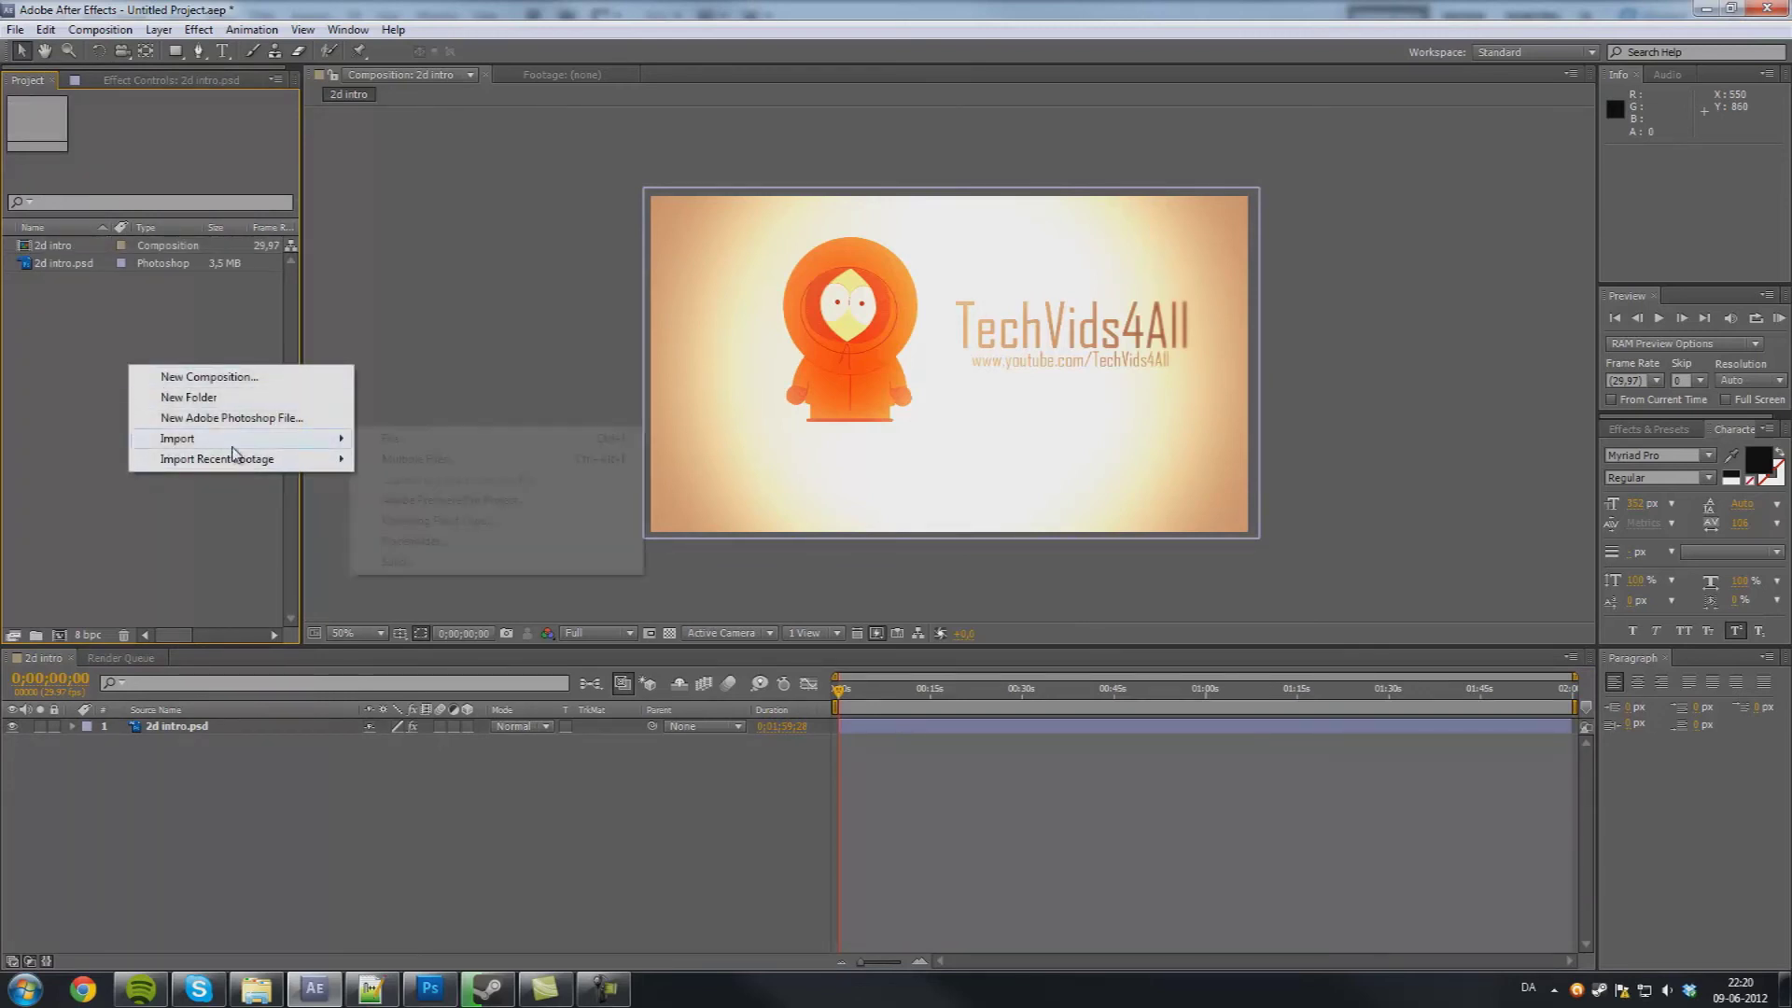
click(507, 441)
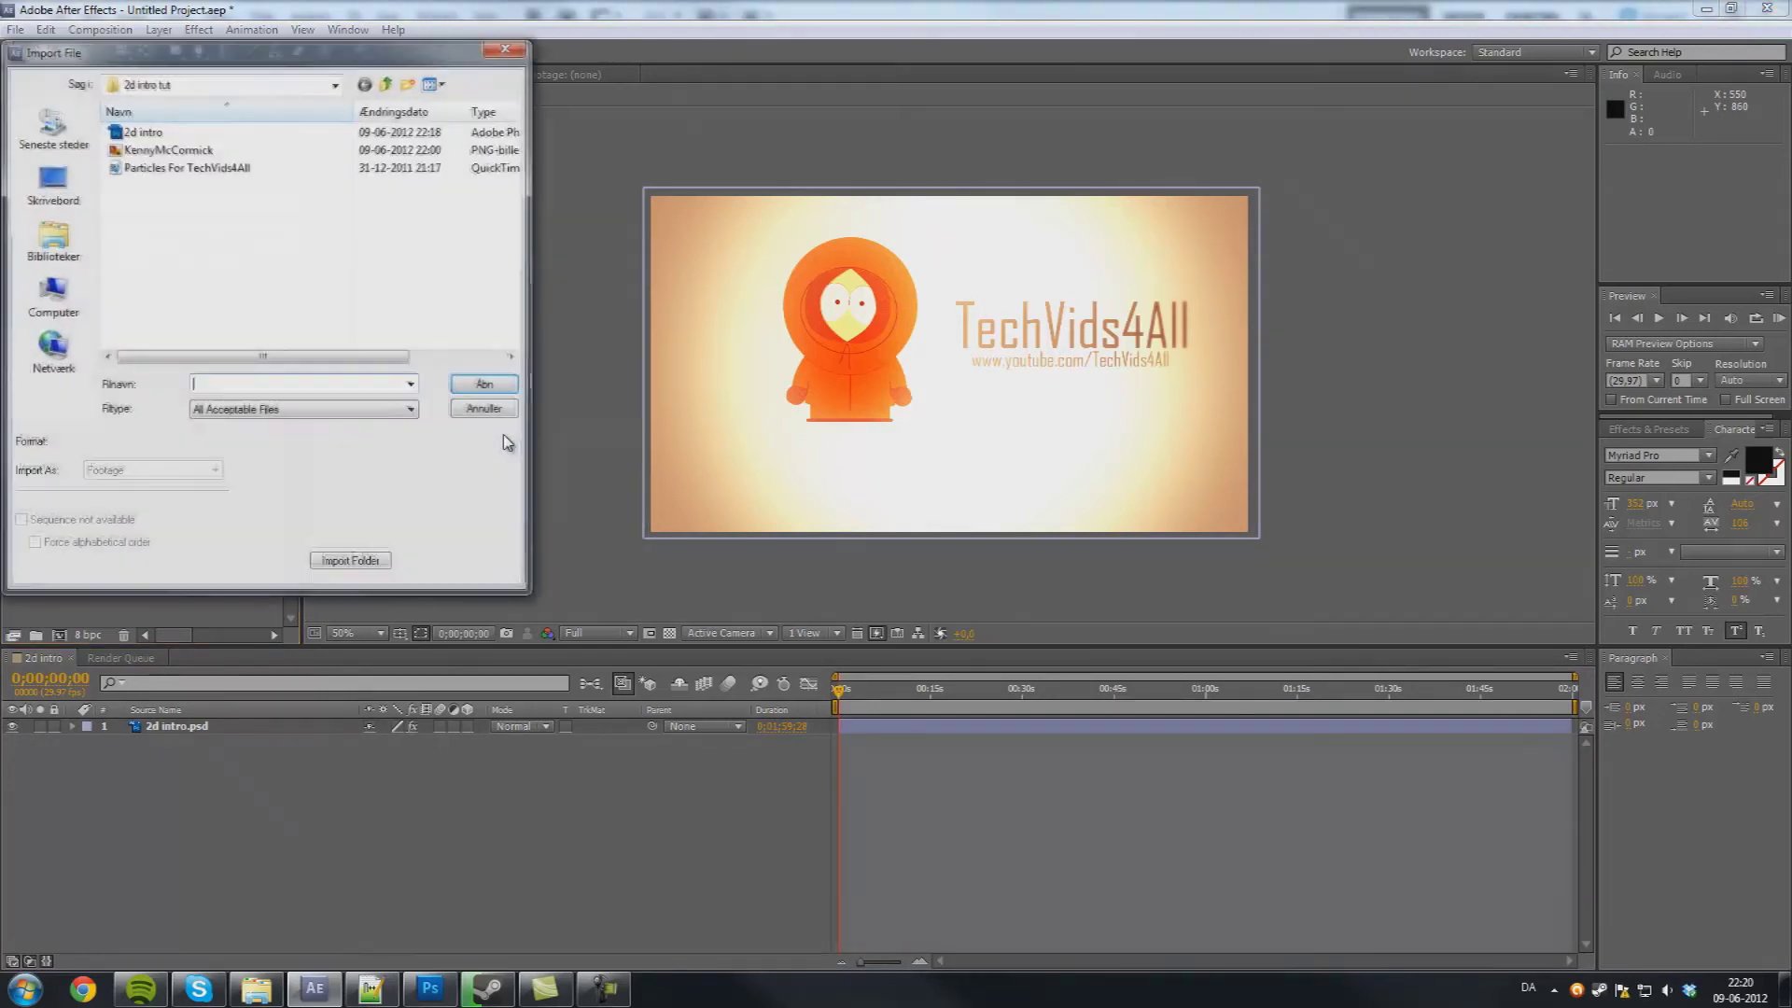
click(177, 168)
key(Return)
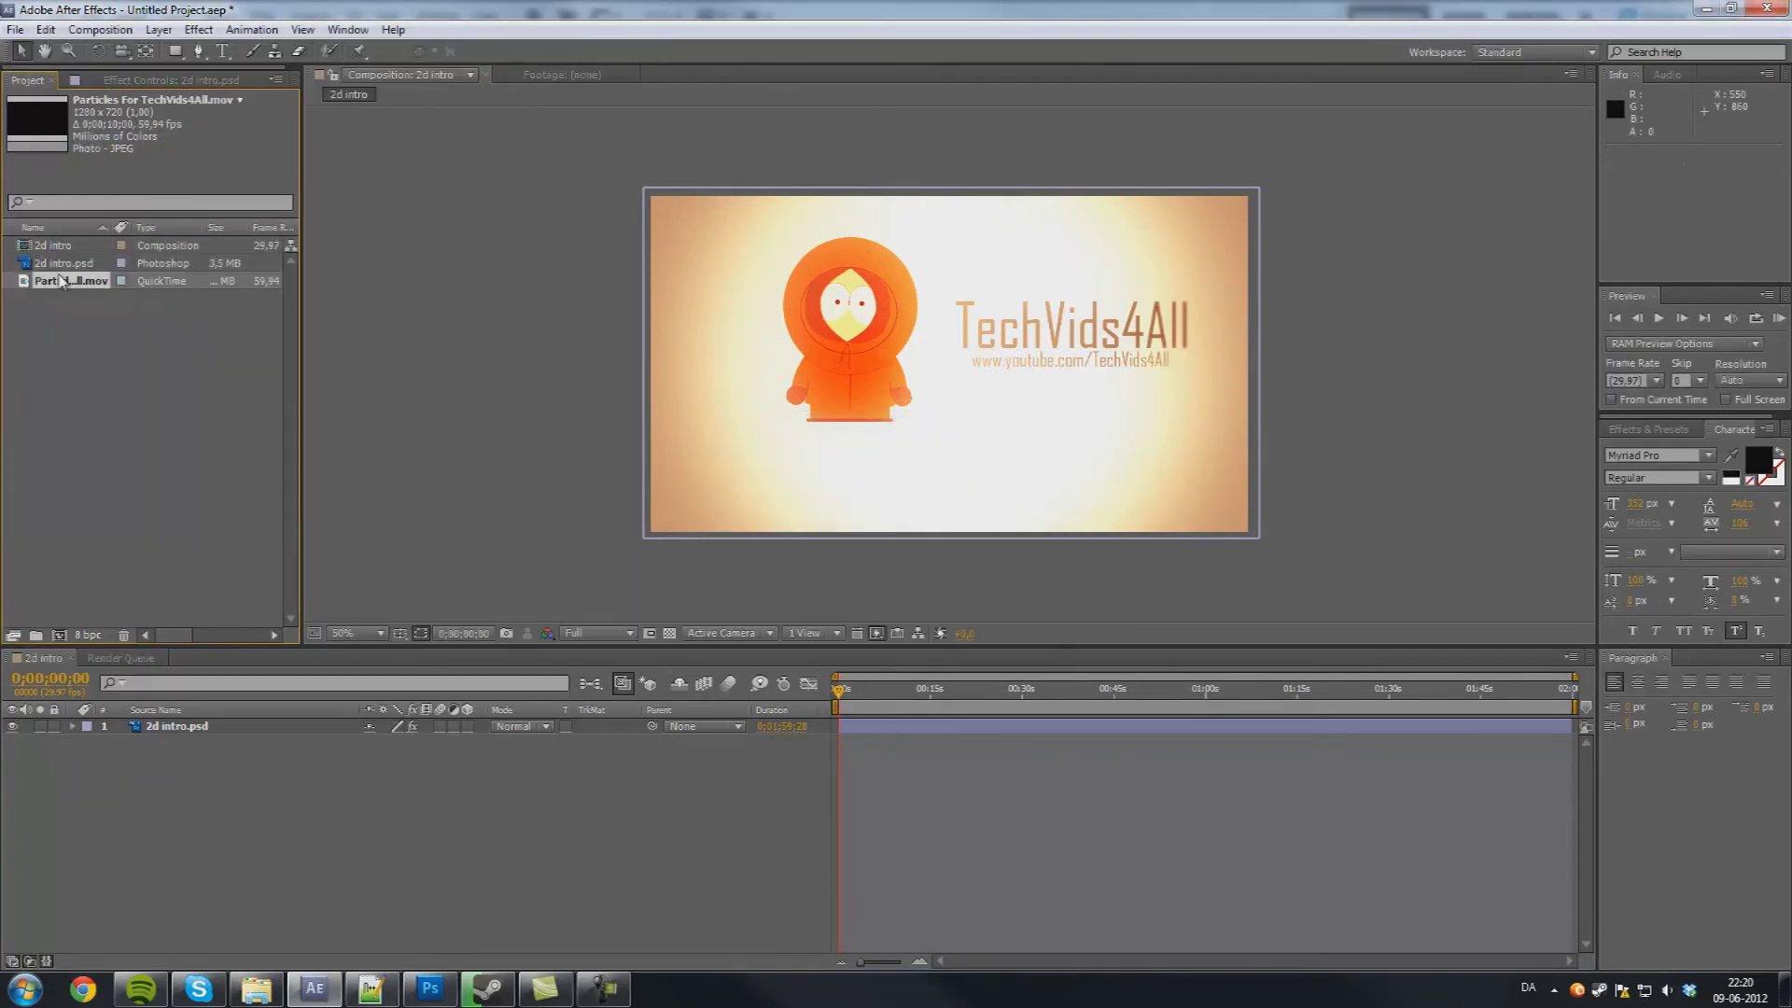
drag(65, 280, 196, 729)
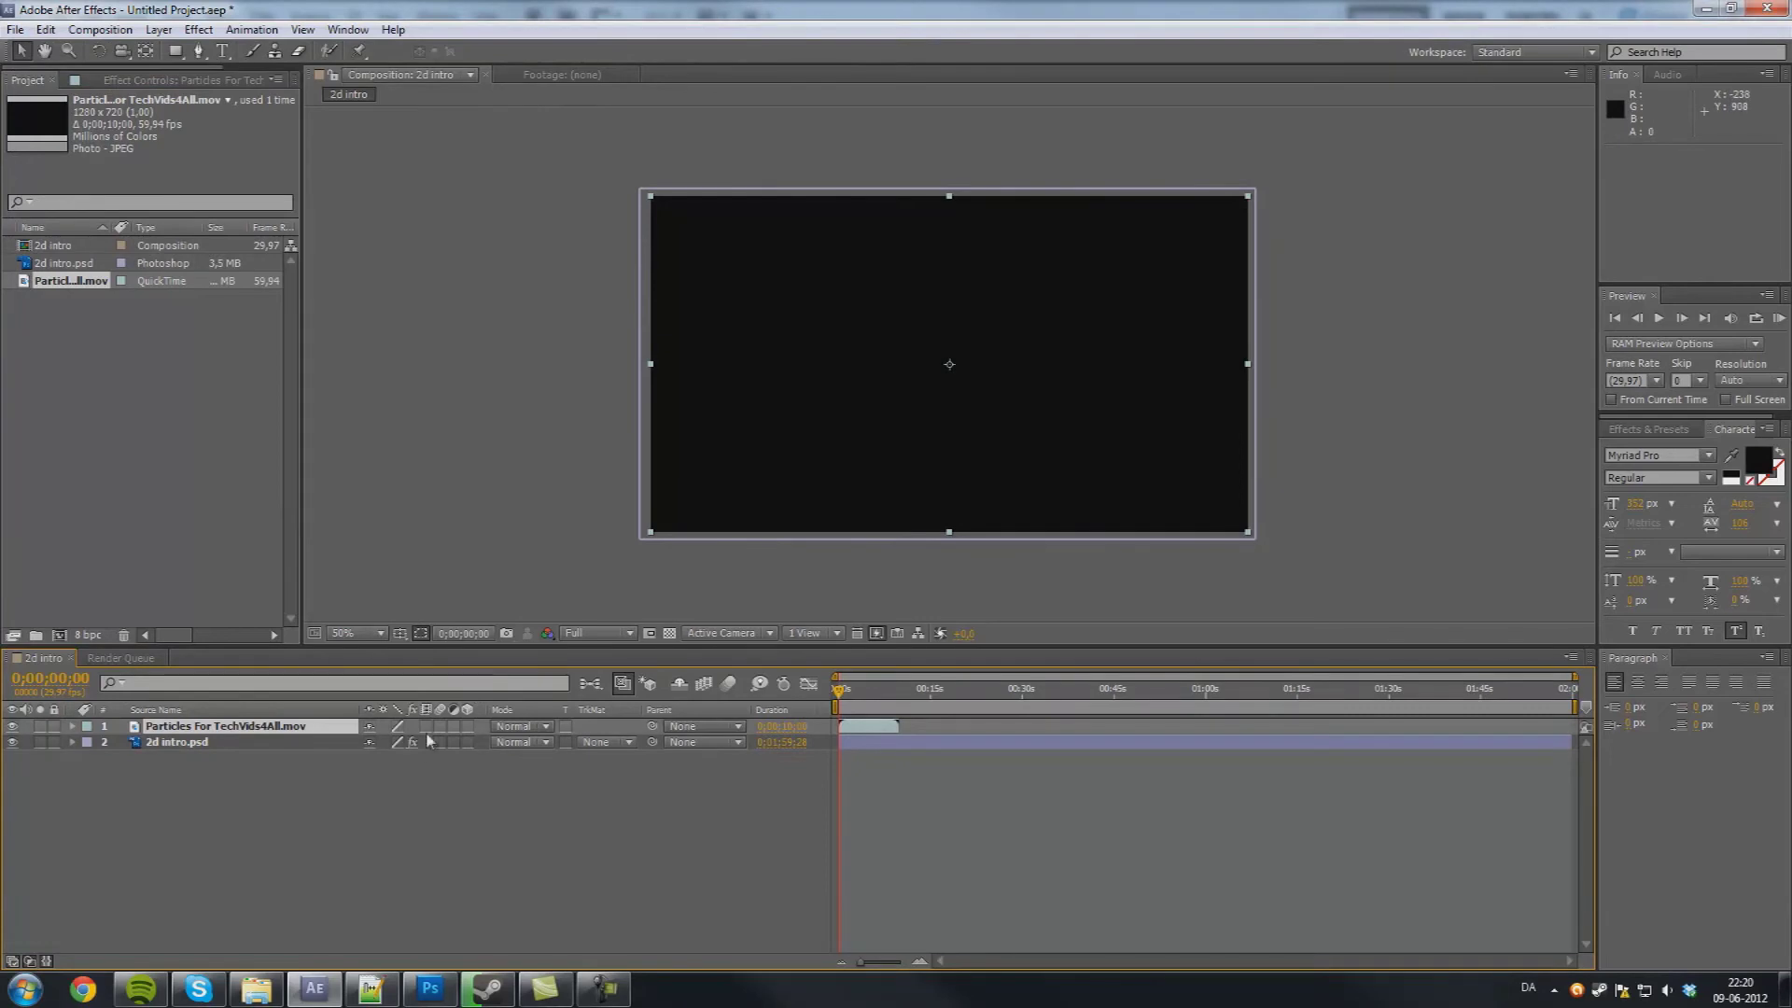
- Set the particles layer's blending mode to Overlay and end the work area at about 10 seconds
click(528, 728)
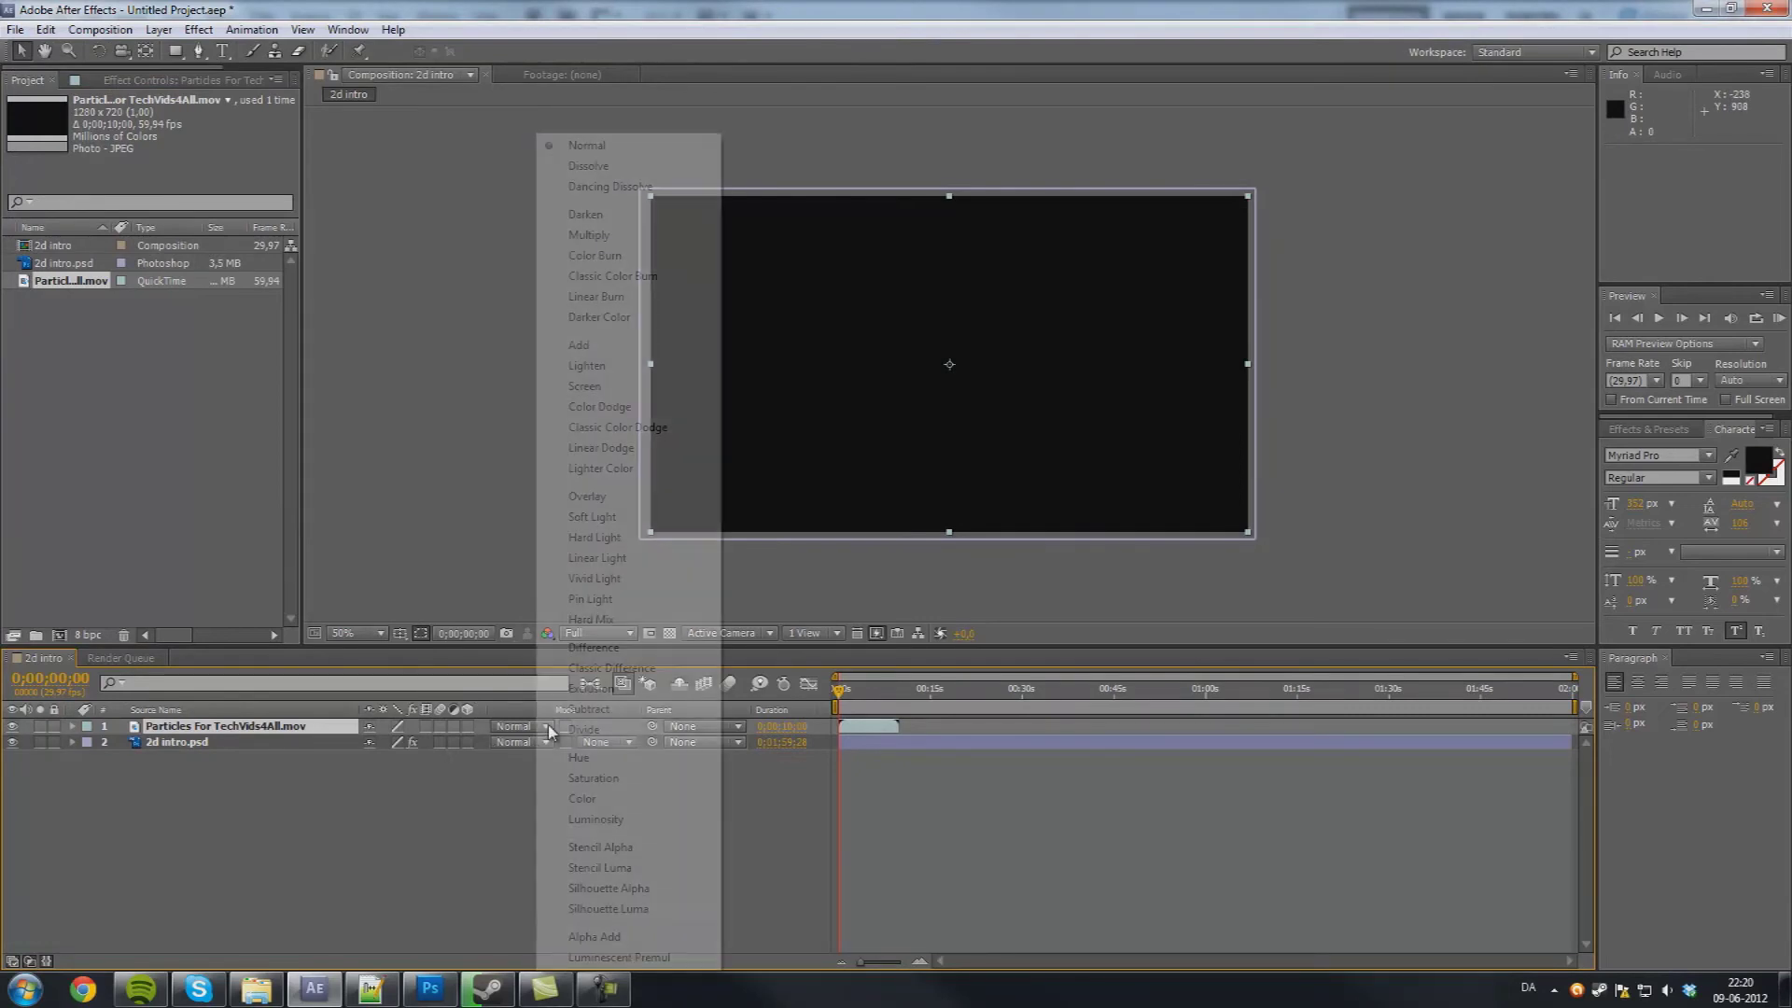
click(658, 497)
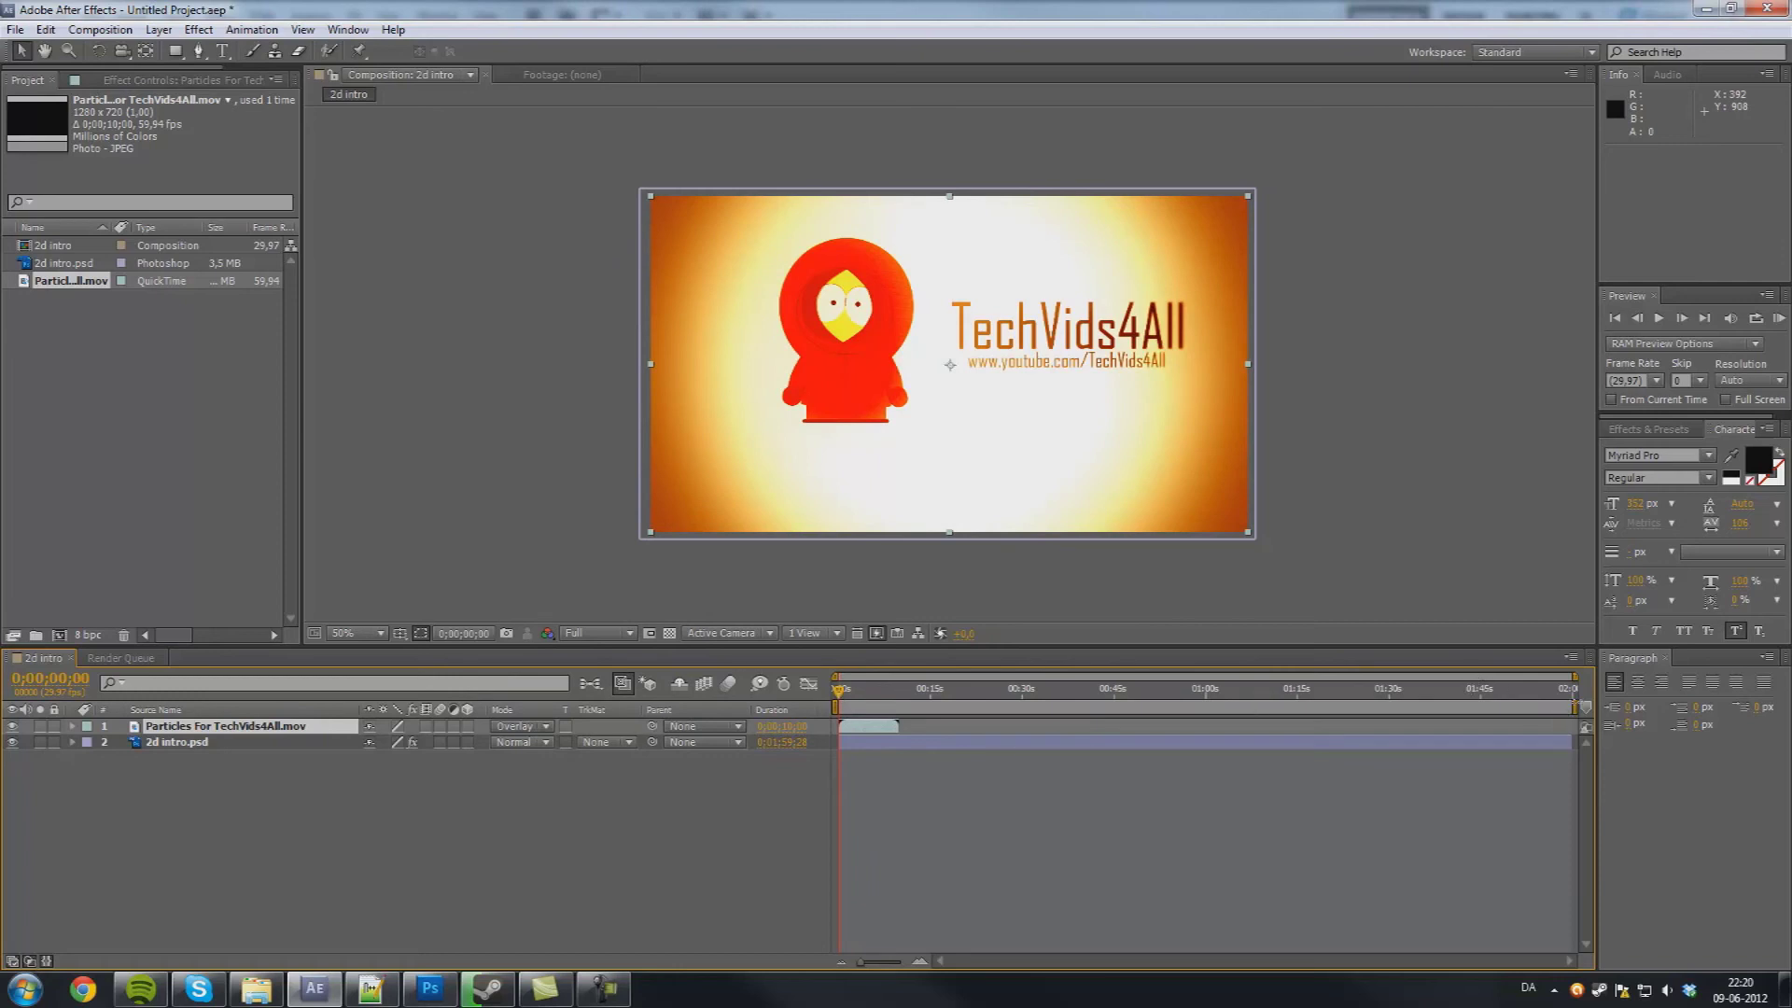
drag(1575, 707, 907, 868)
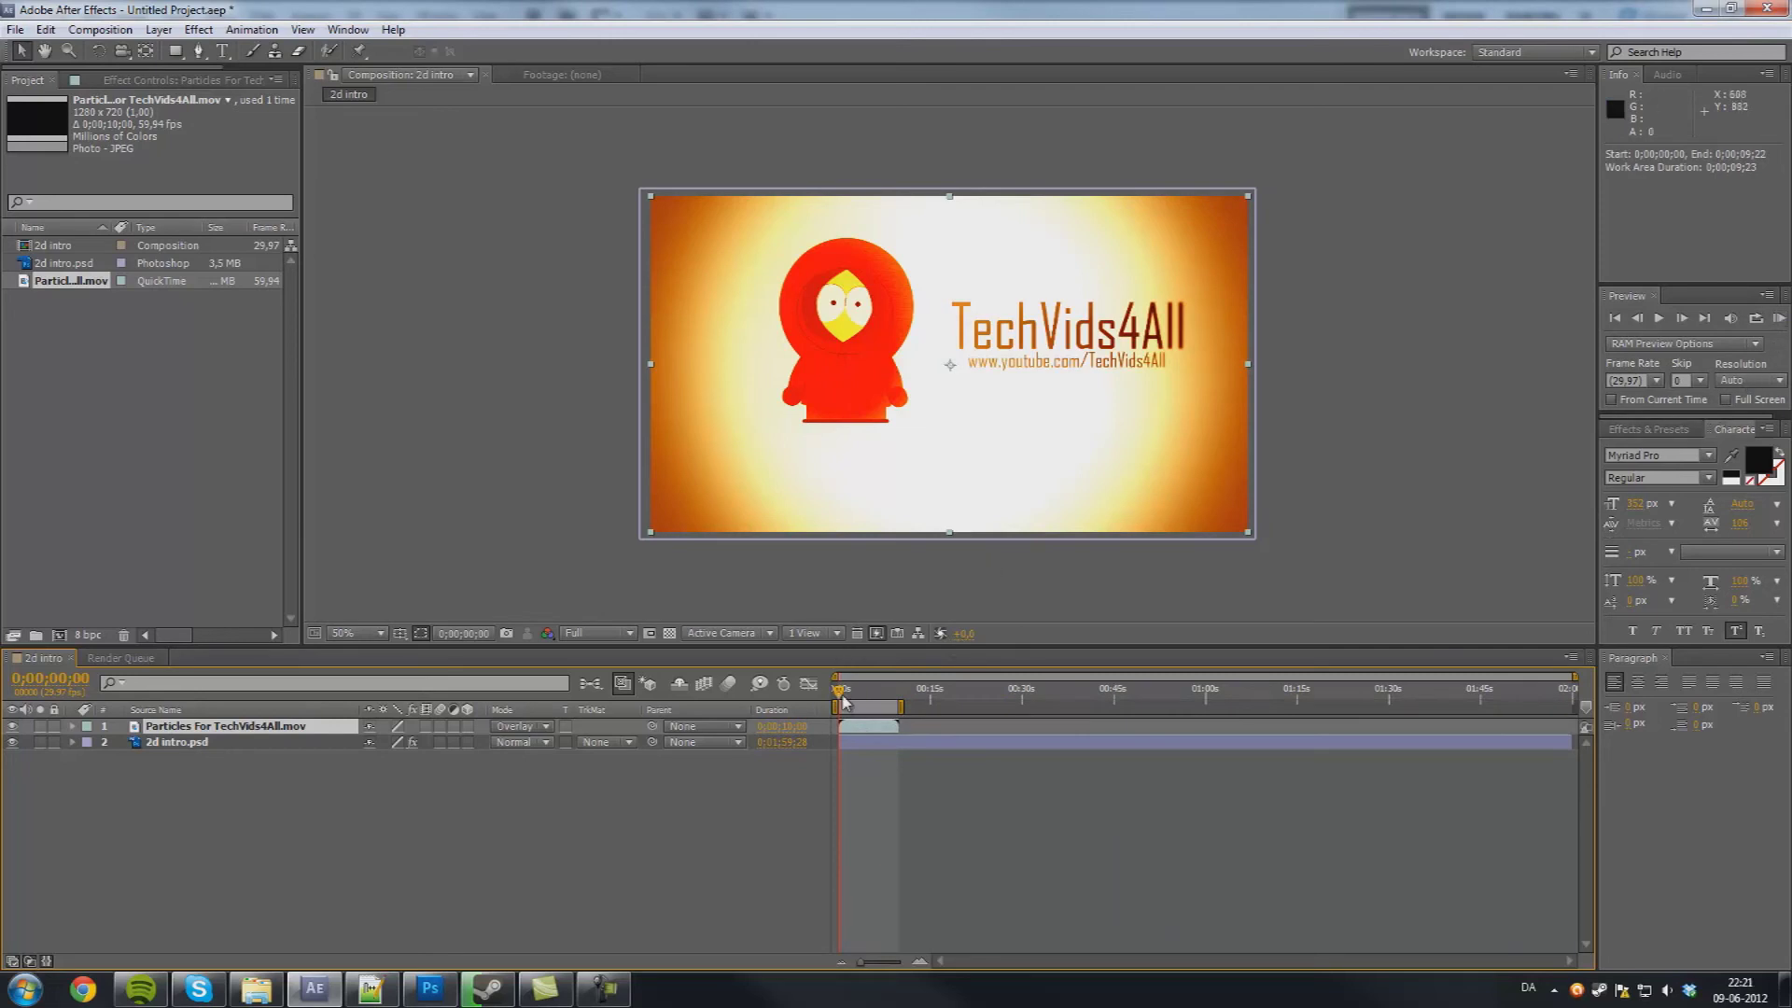
drag(842, 702, 761, 710)
click(1778, 319)
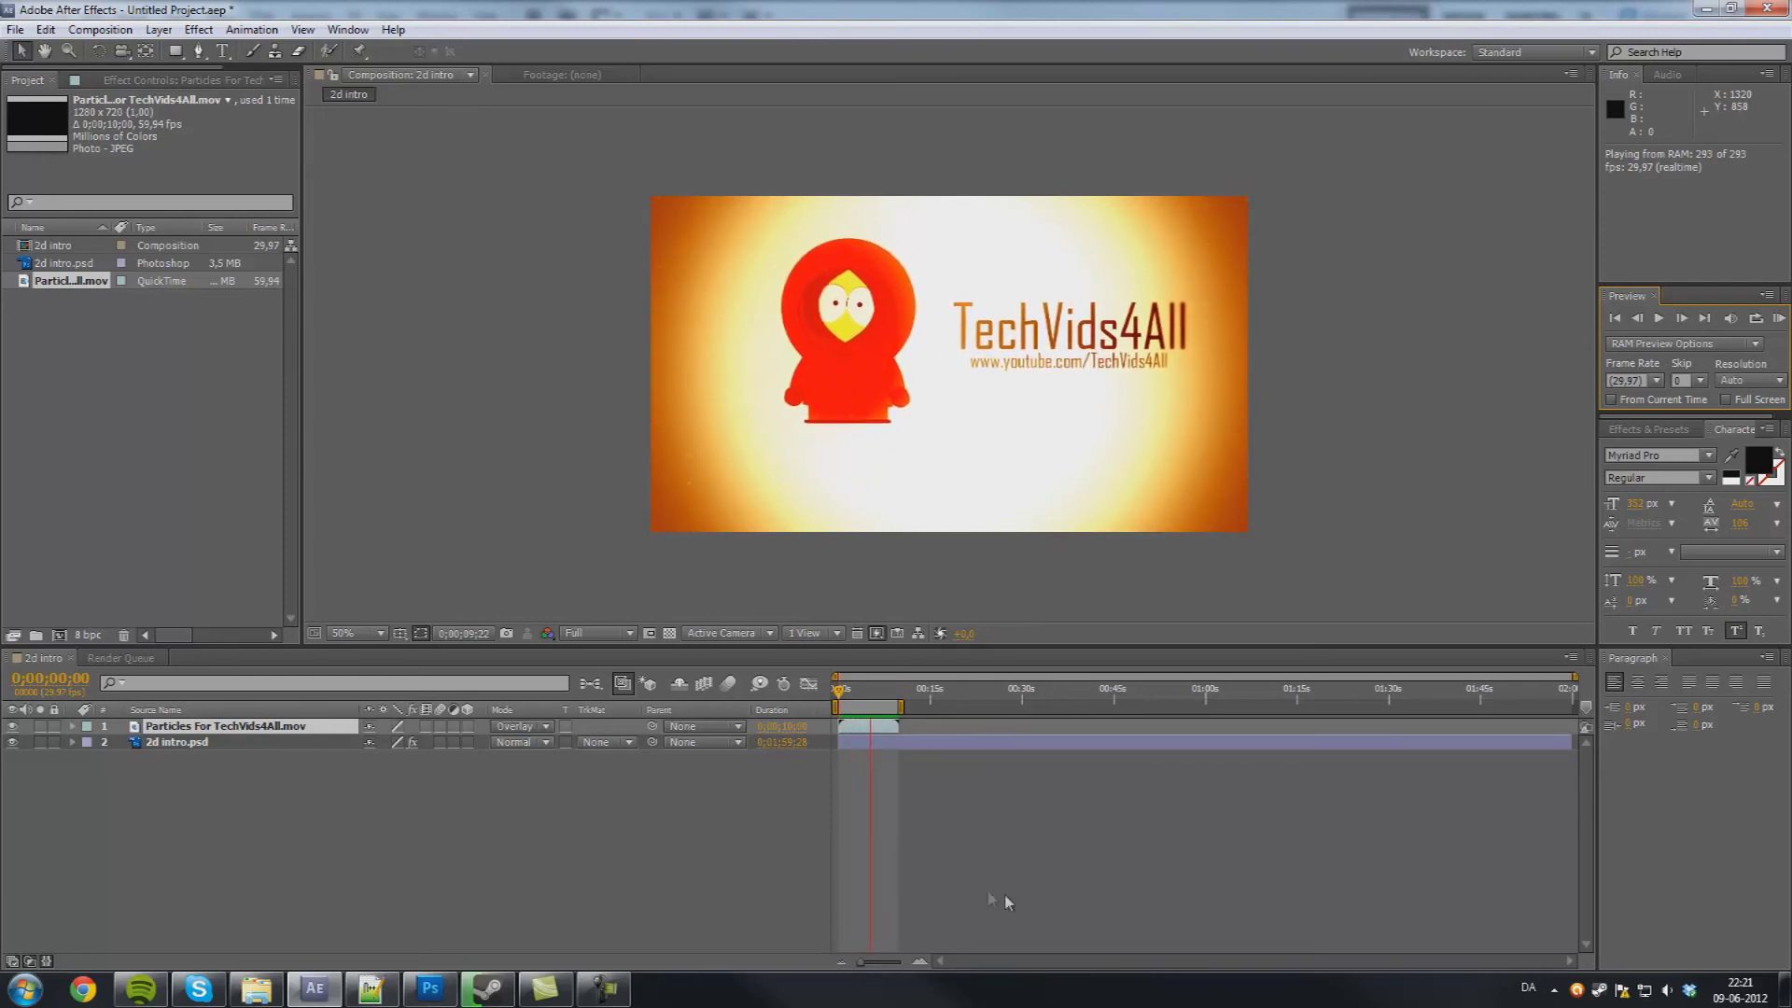
key(space)
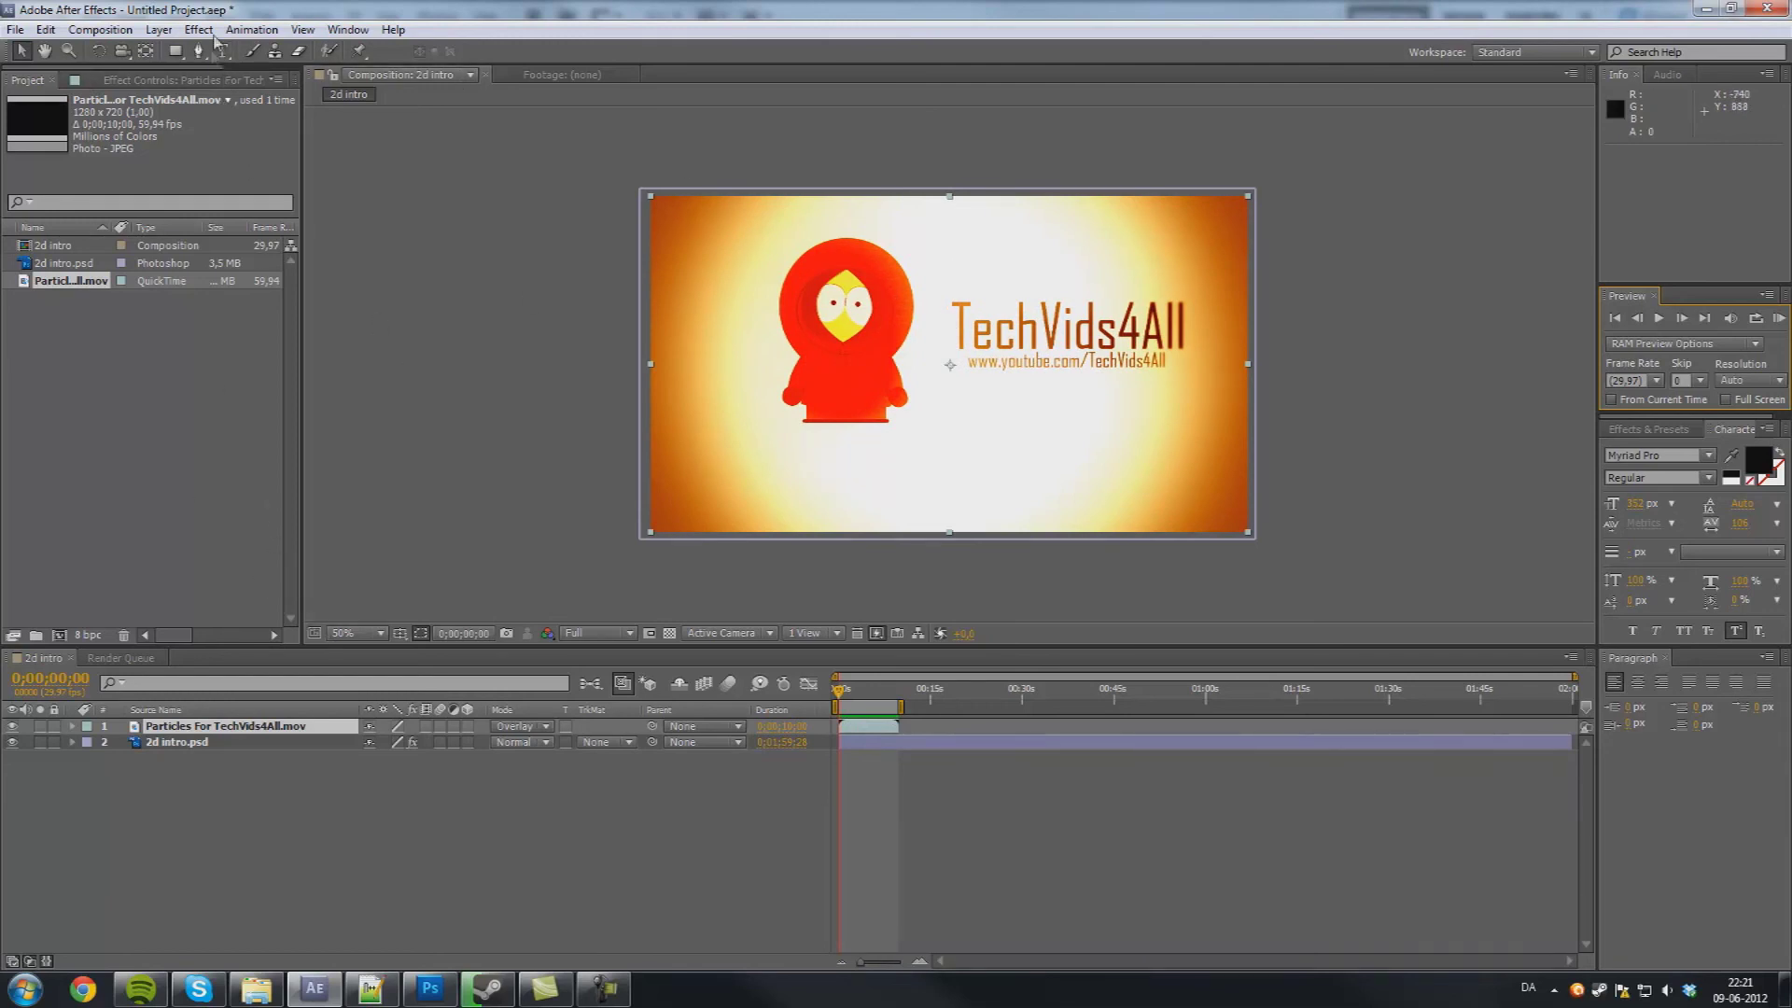
click(99, 29)
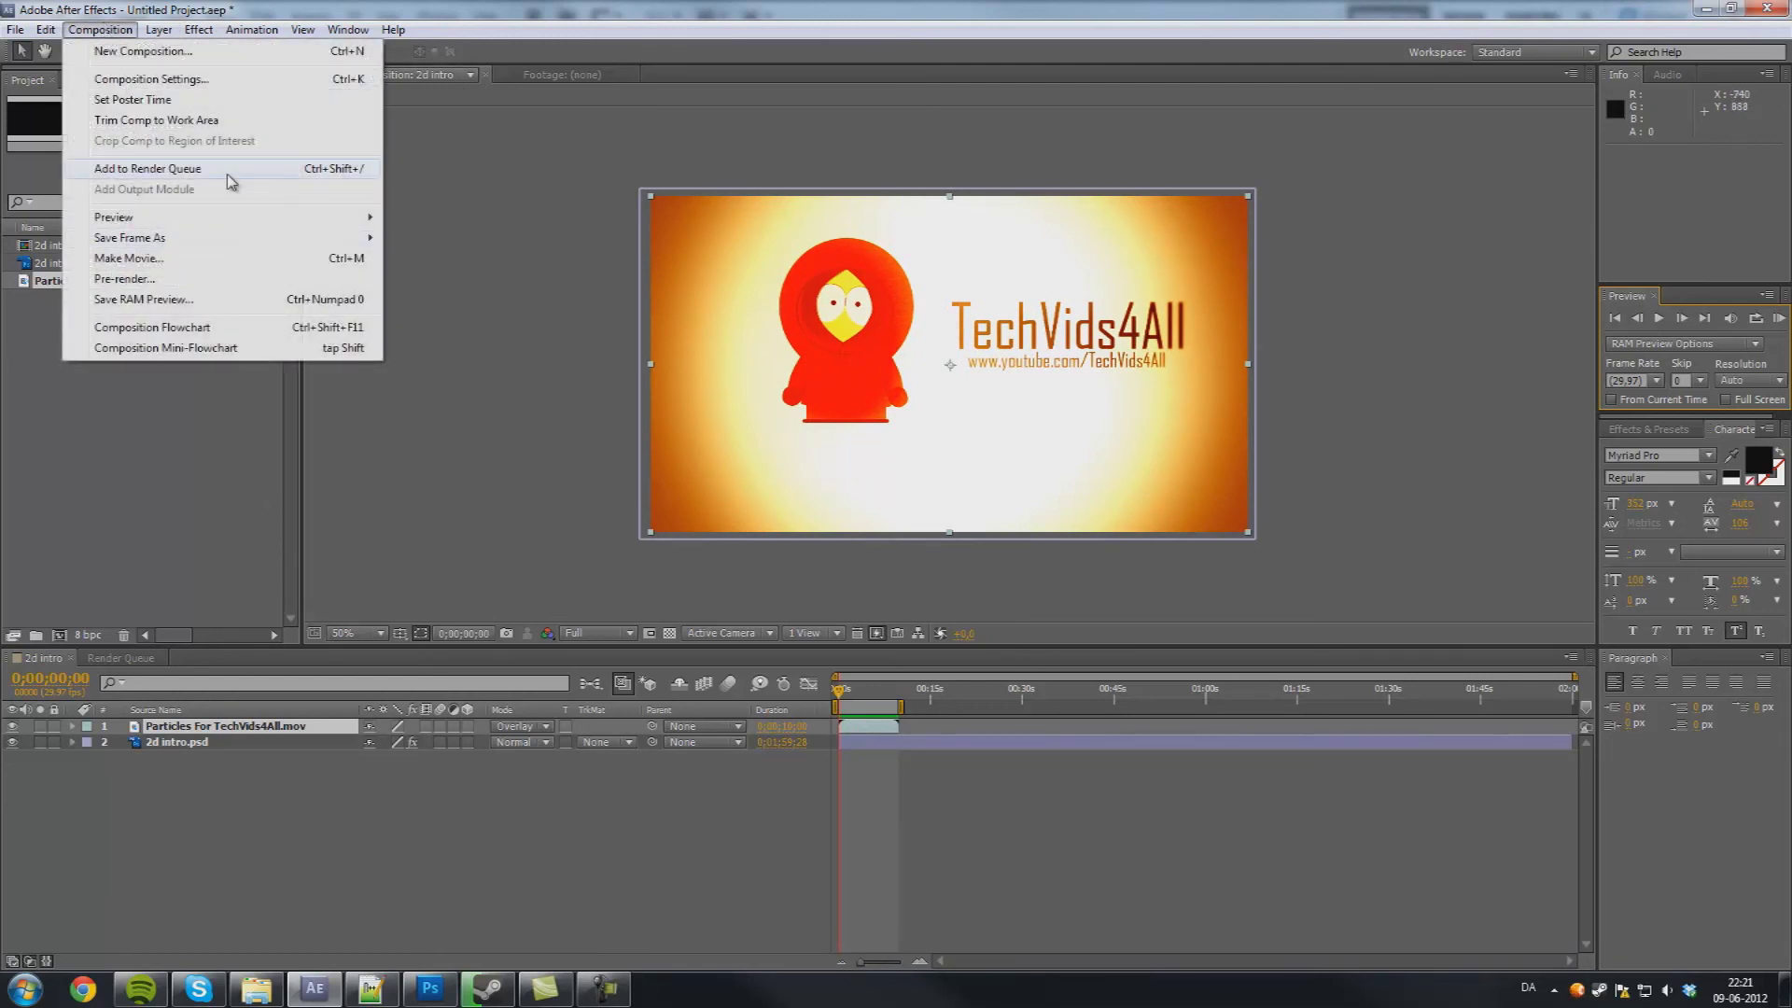
- Queue the 2d intro composition as 2d intro.avi, keep AVI format and post-render None, and render
click(231, 182)
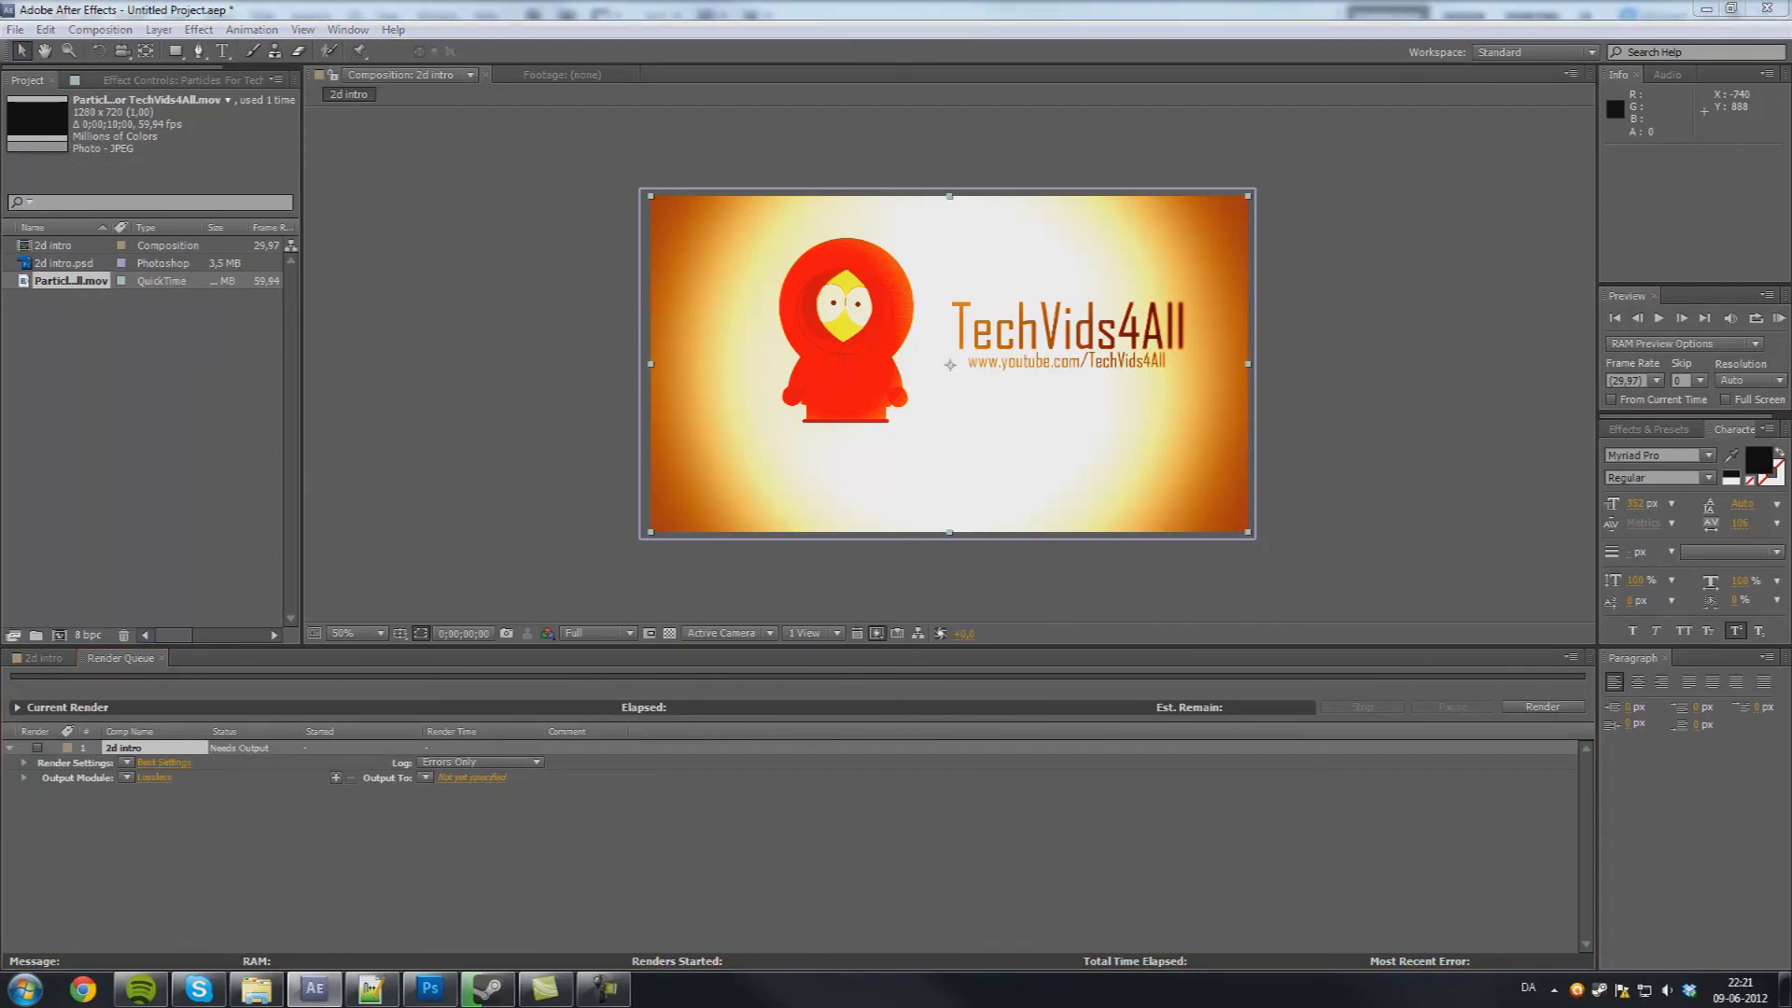
key(Return)
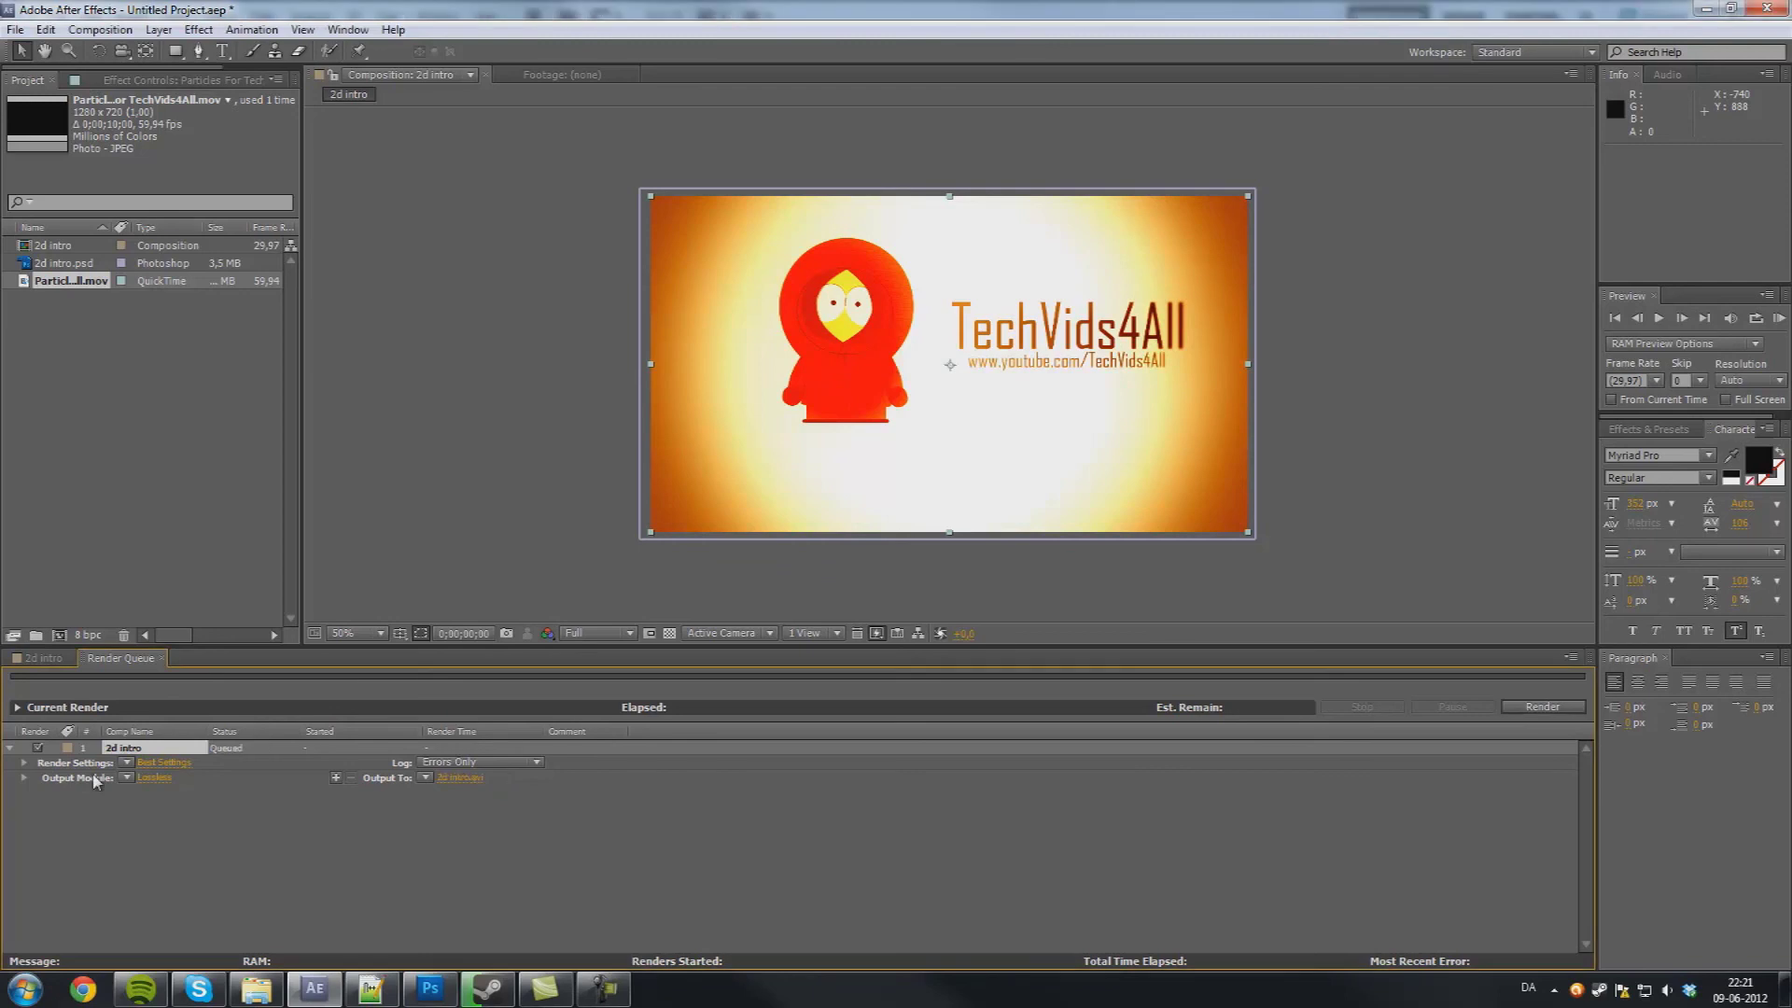
click(155, 779)
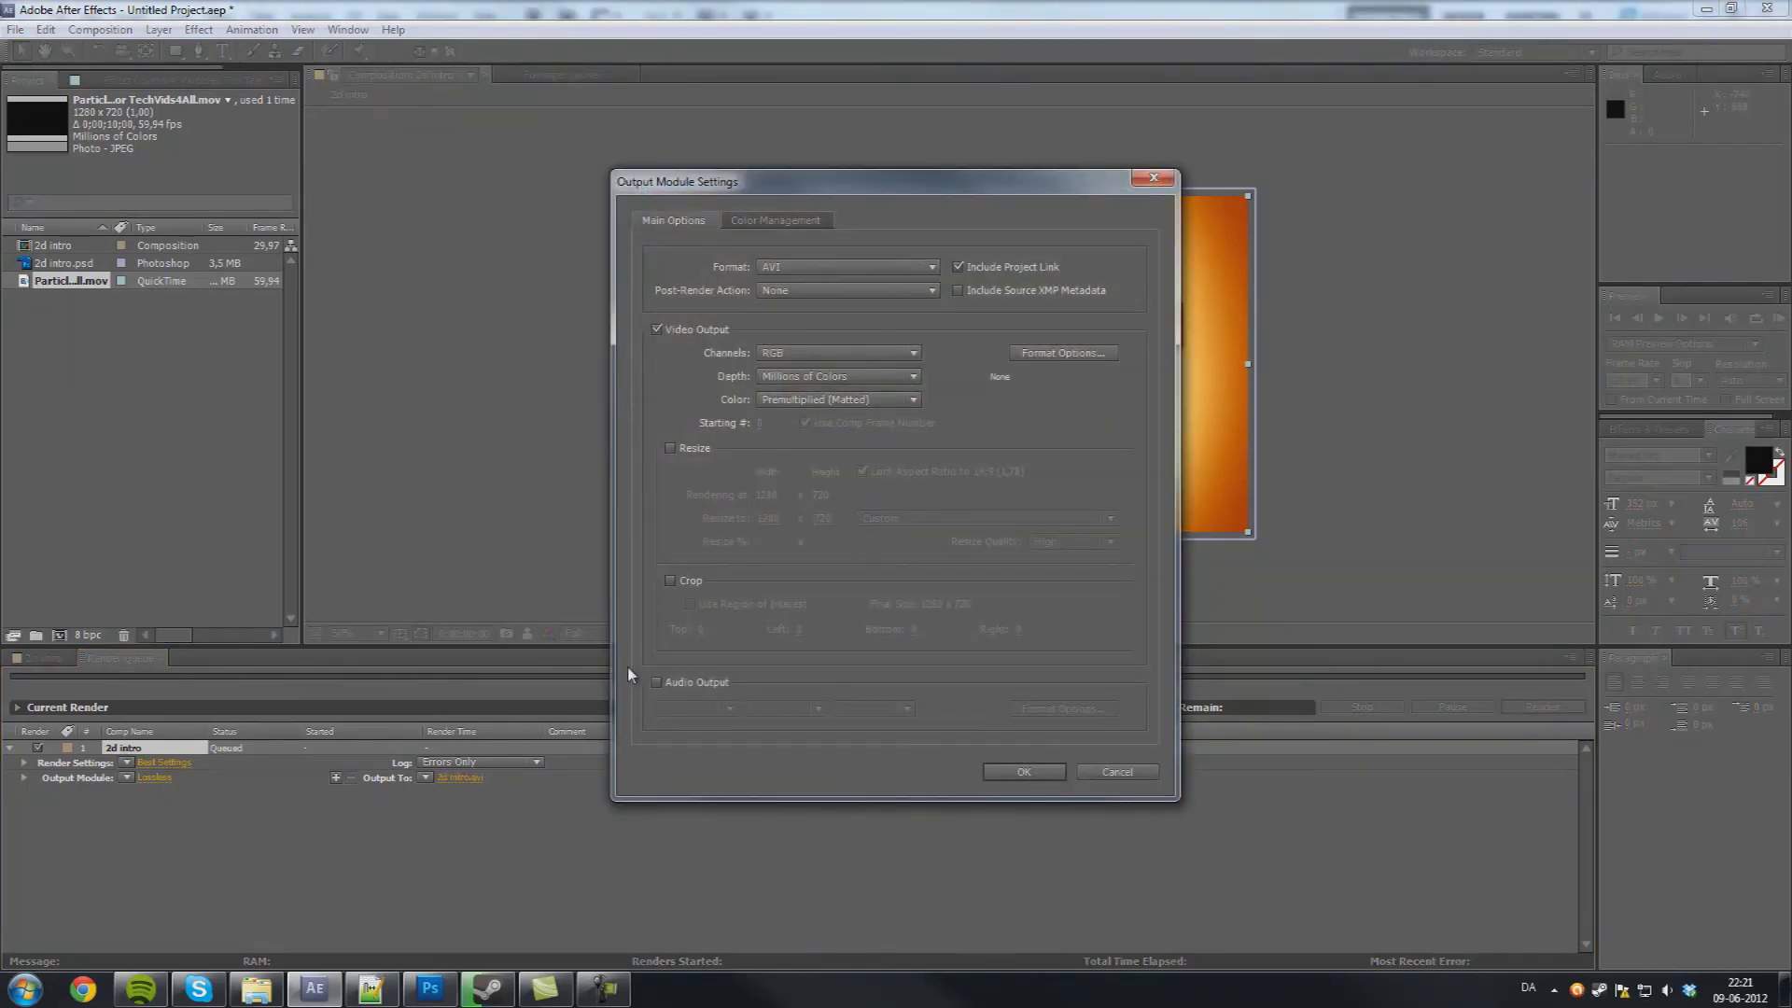
click(793, 267)
click(793, 267)
click(800, 292)
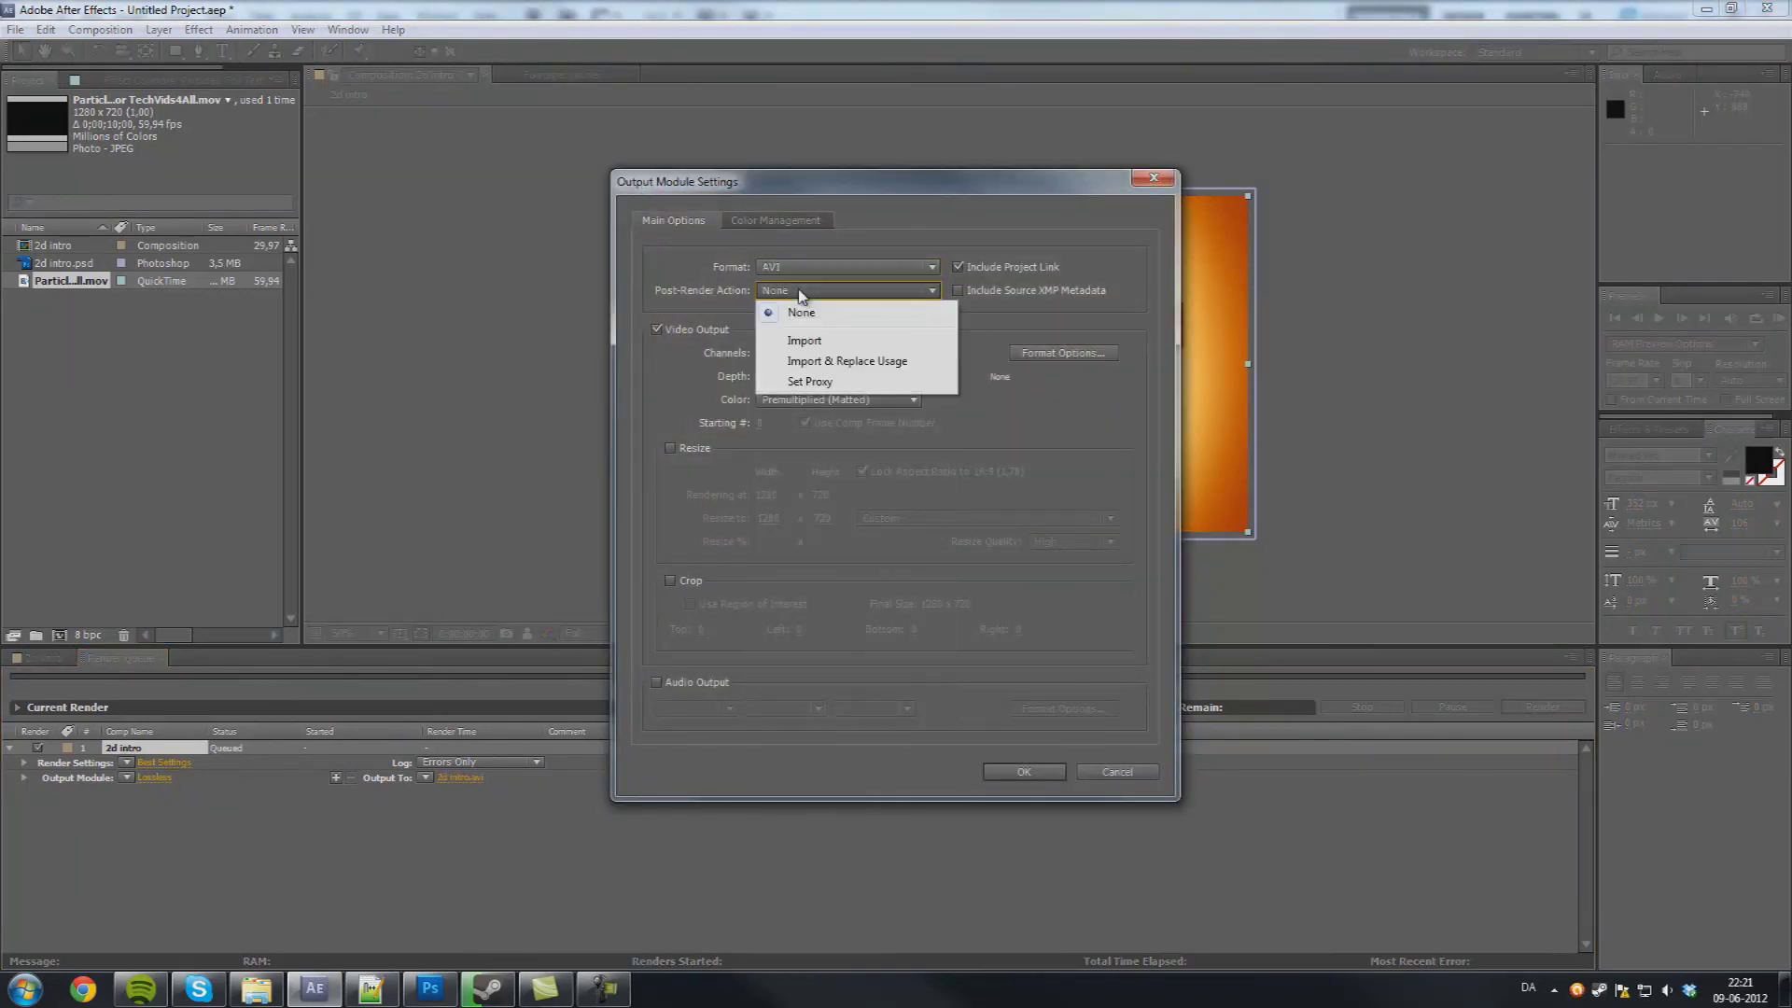
click(799, 290)
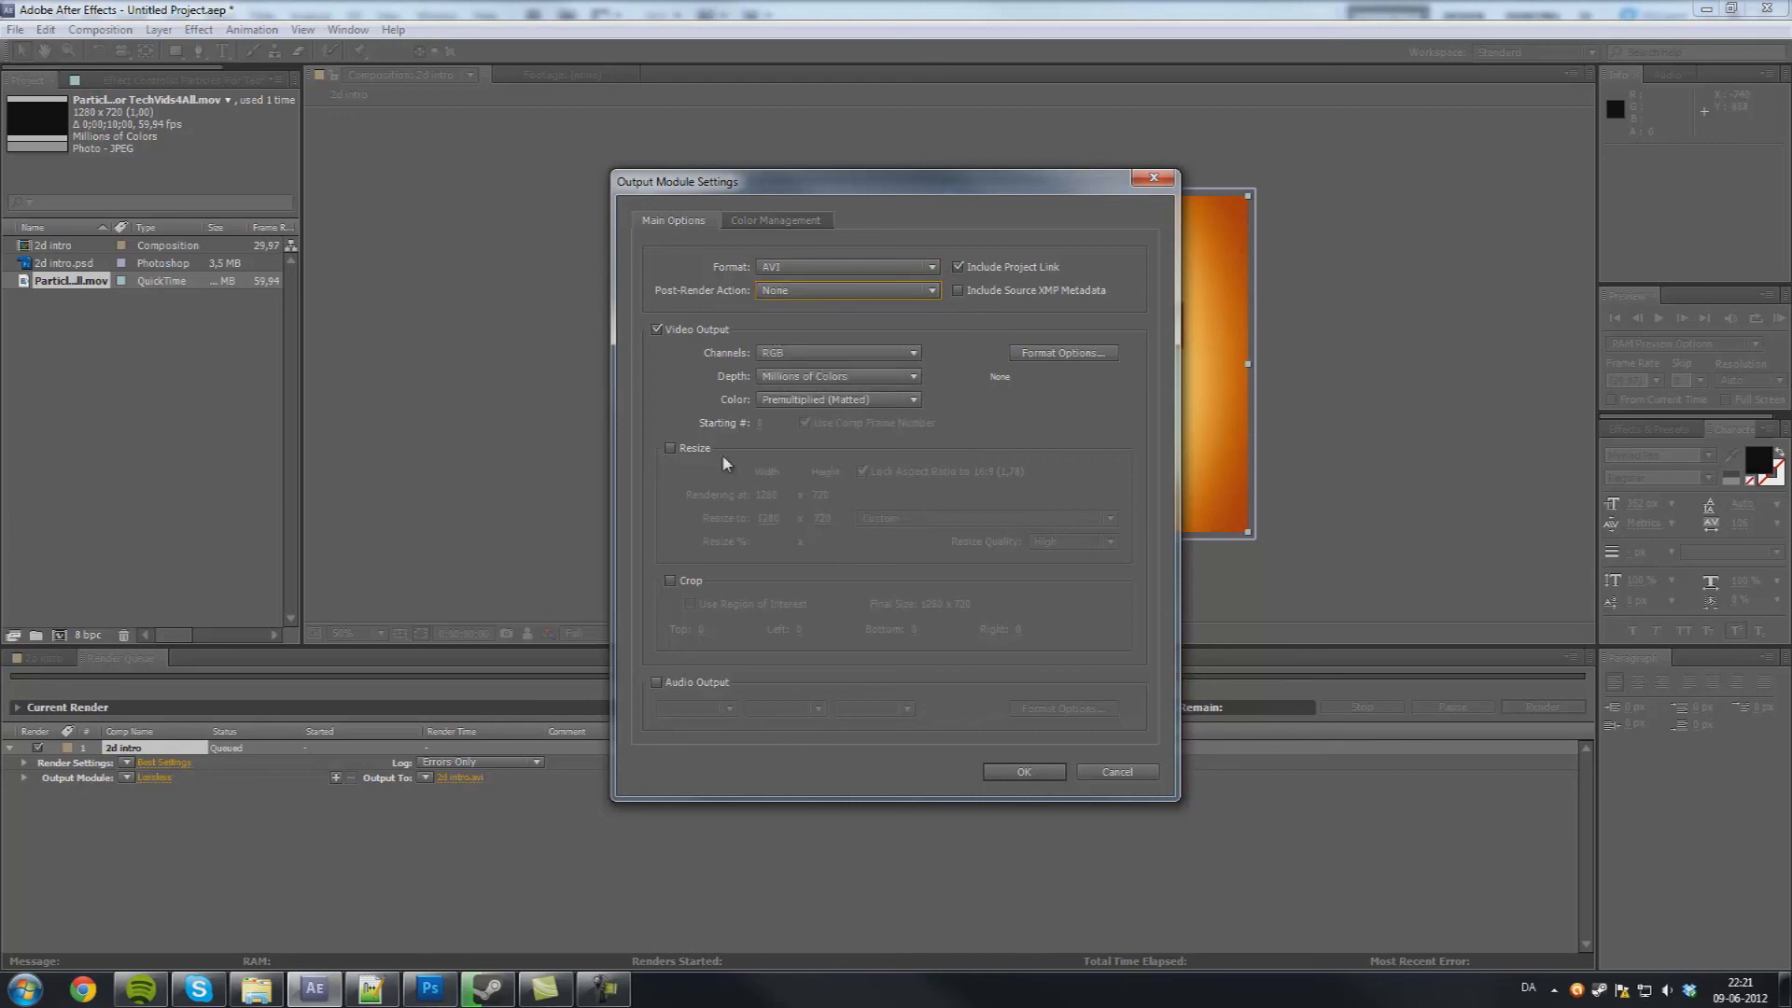
click(809, 228)
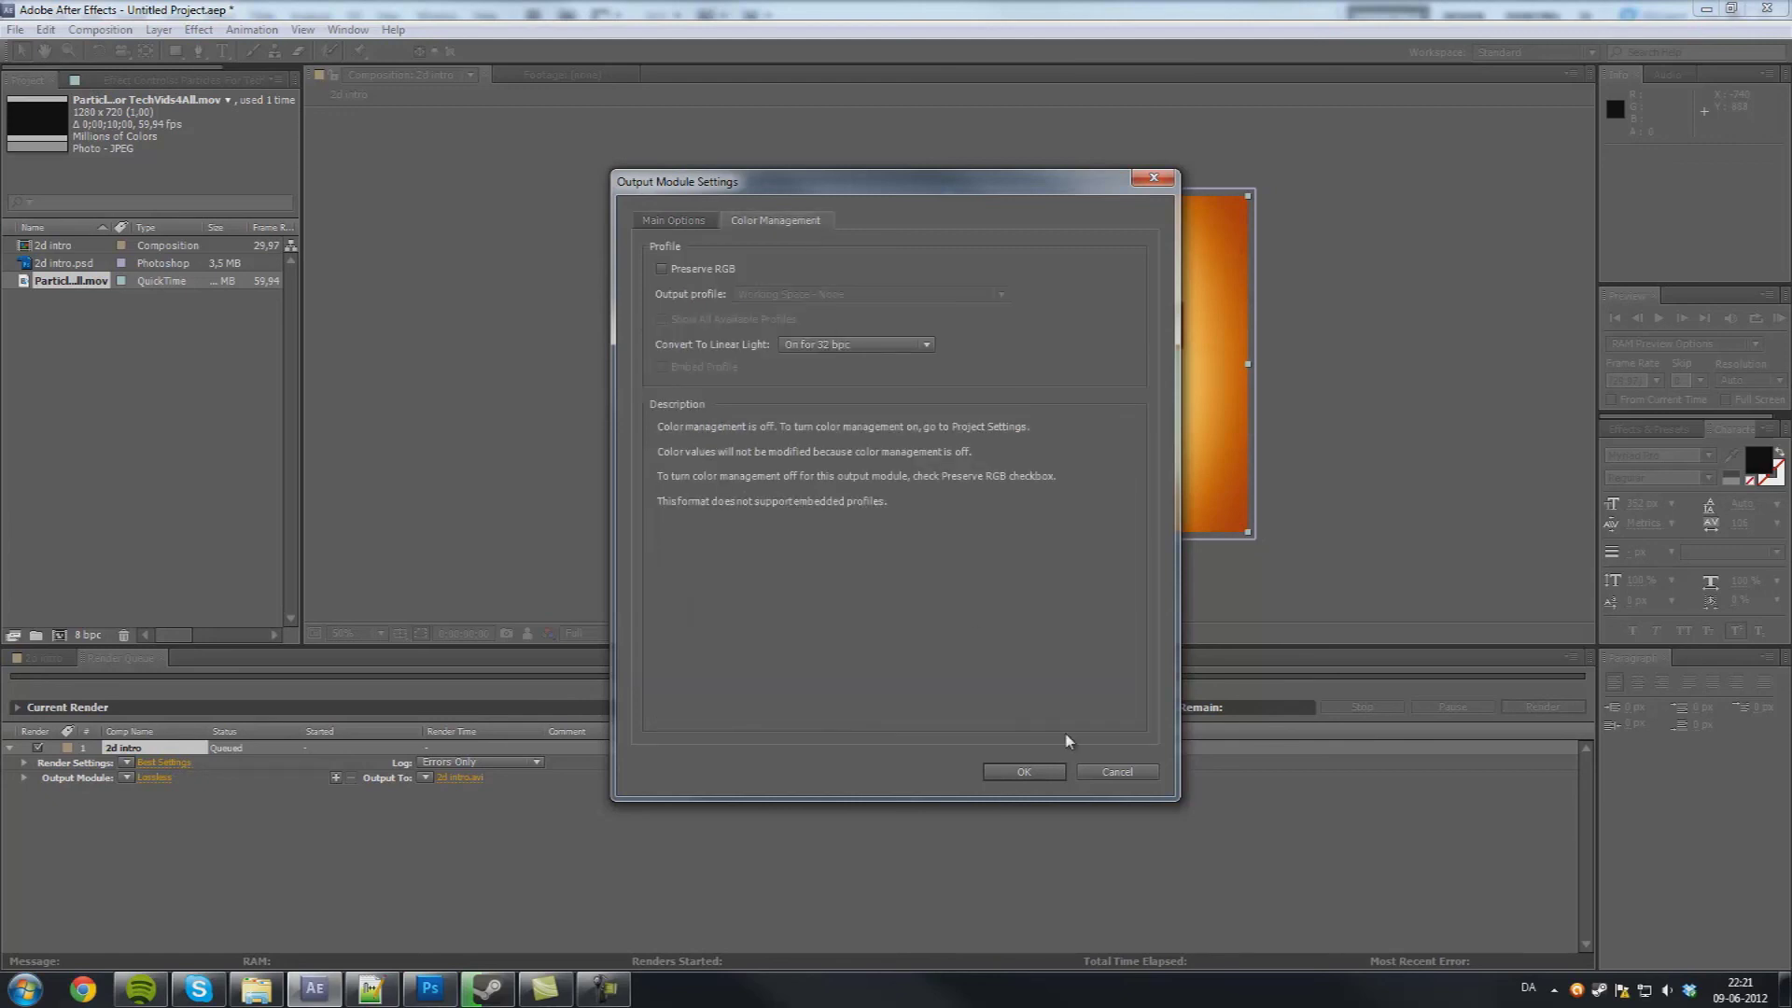
click(1052, 772)
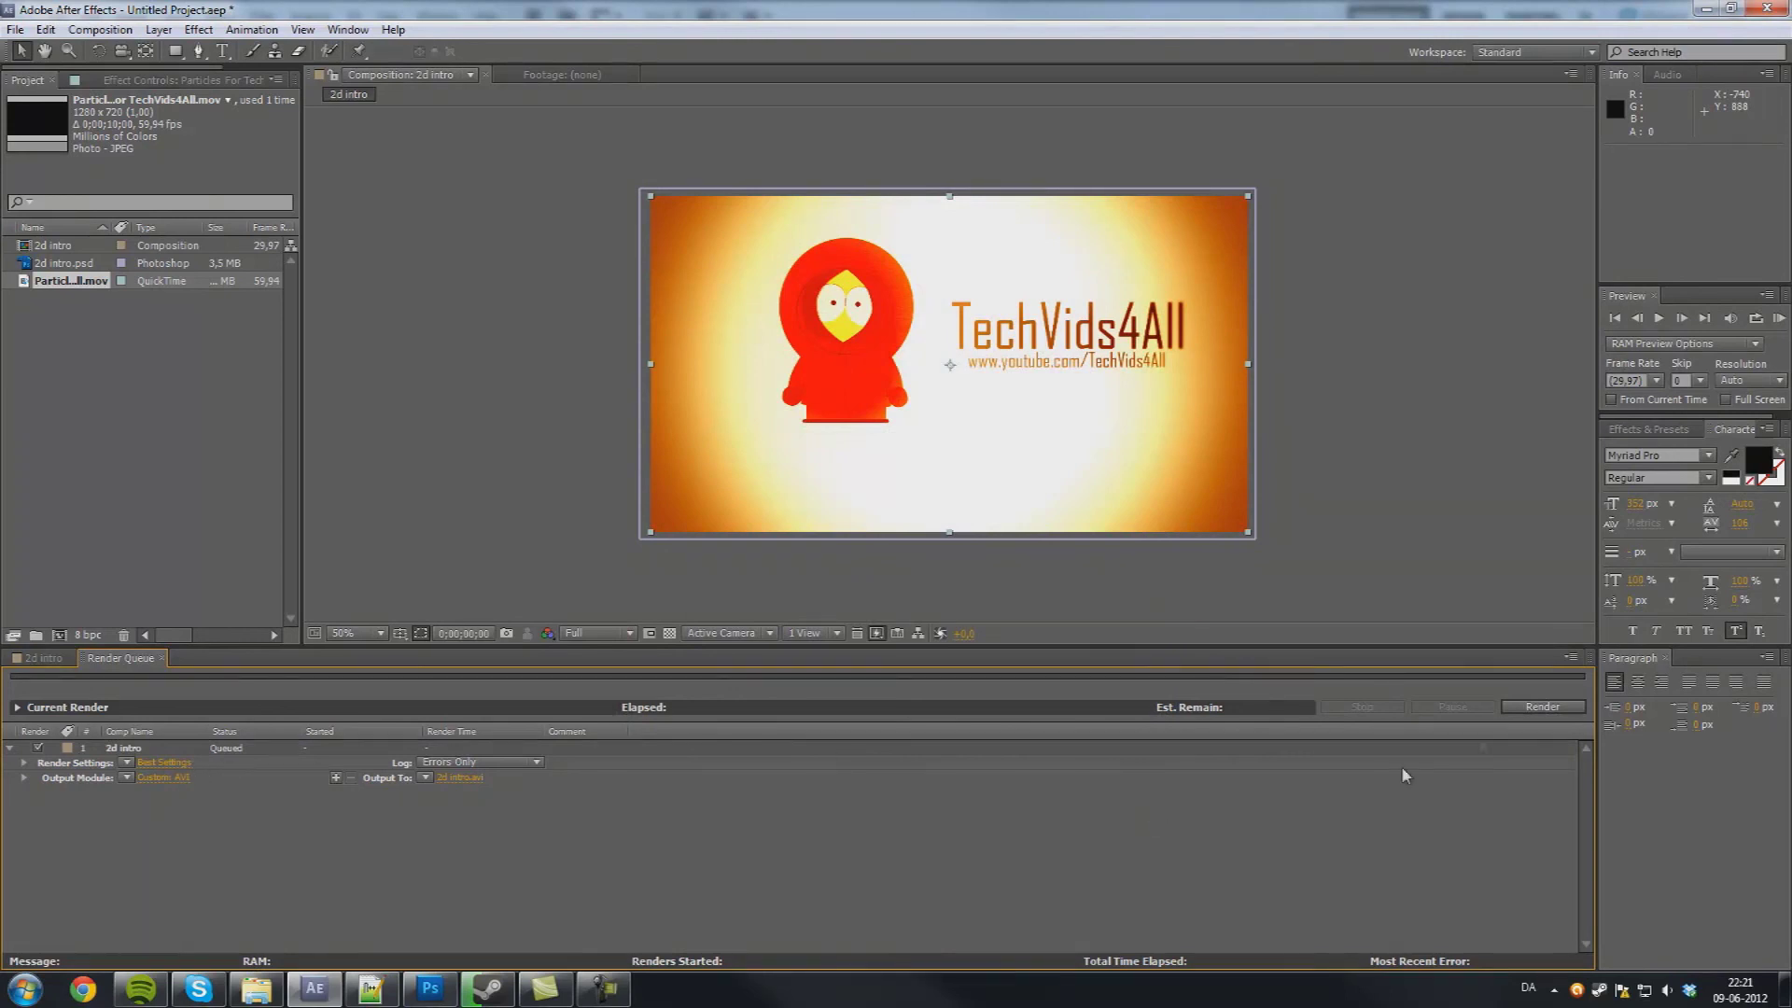
click(1566, 707)
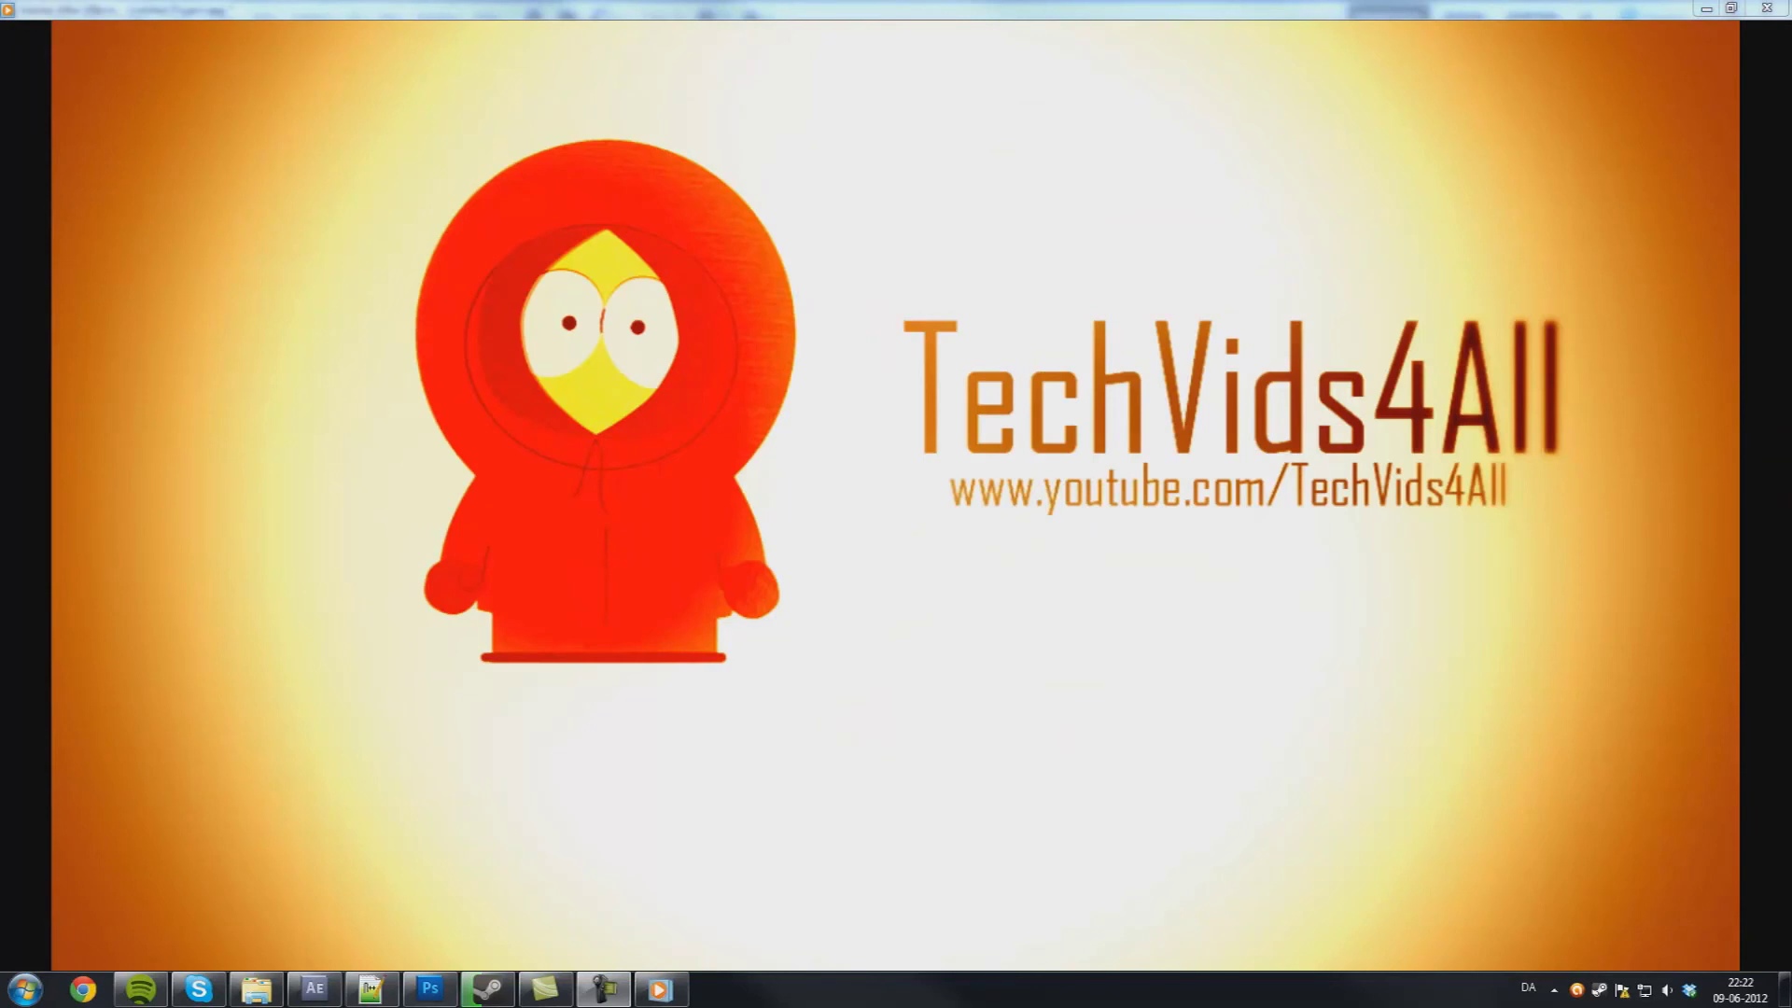
- Show 2d intro.avi full screen in Windows Media Player and start playback
mouse_move(1645, 956)
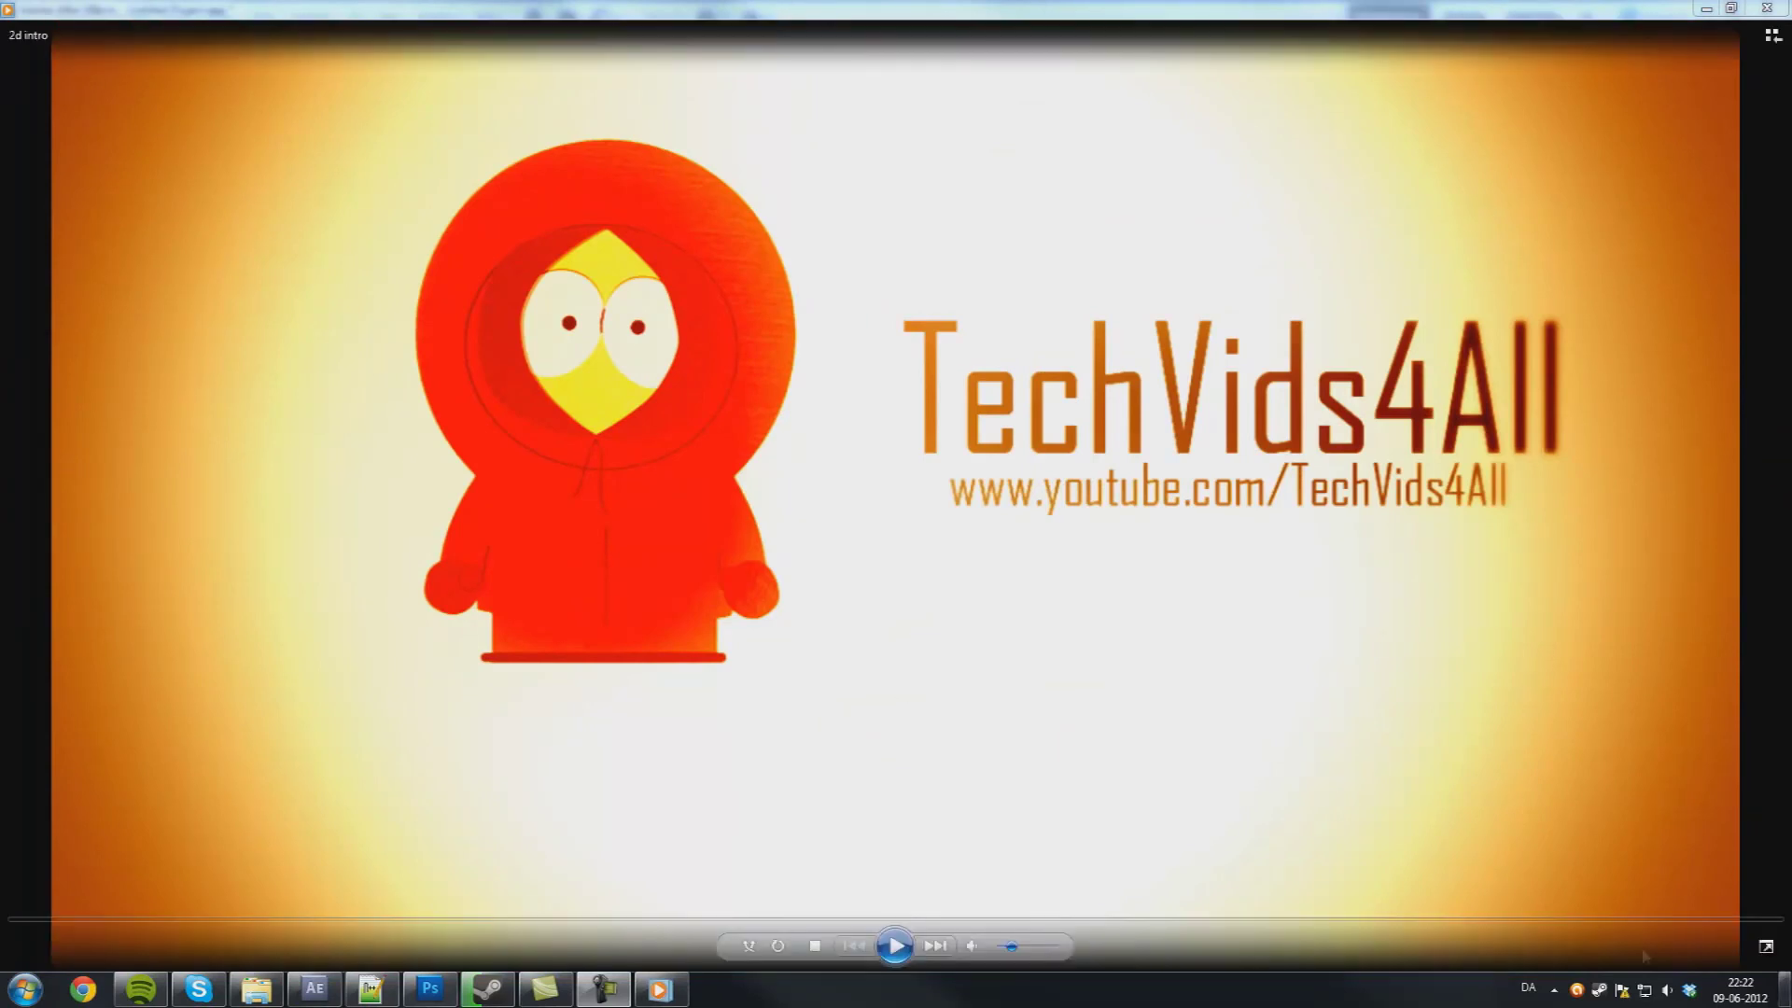
double_click(1456, 715)
click(896, 975)
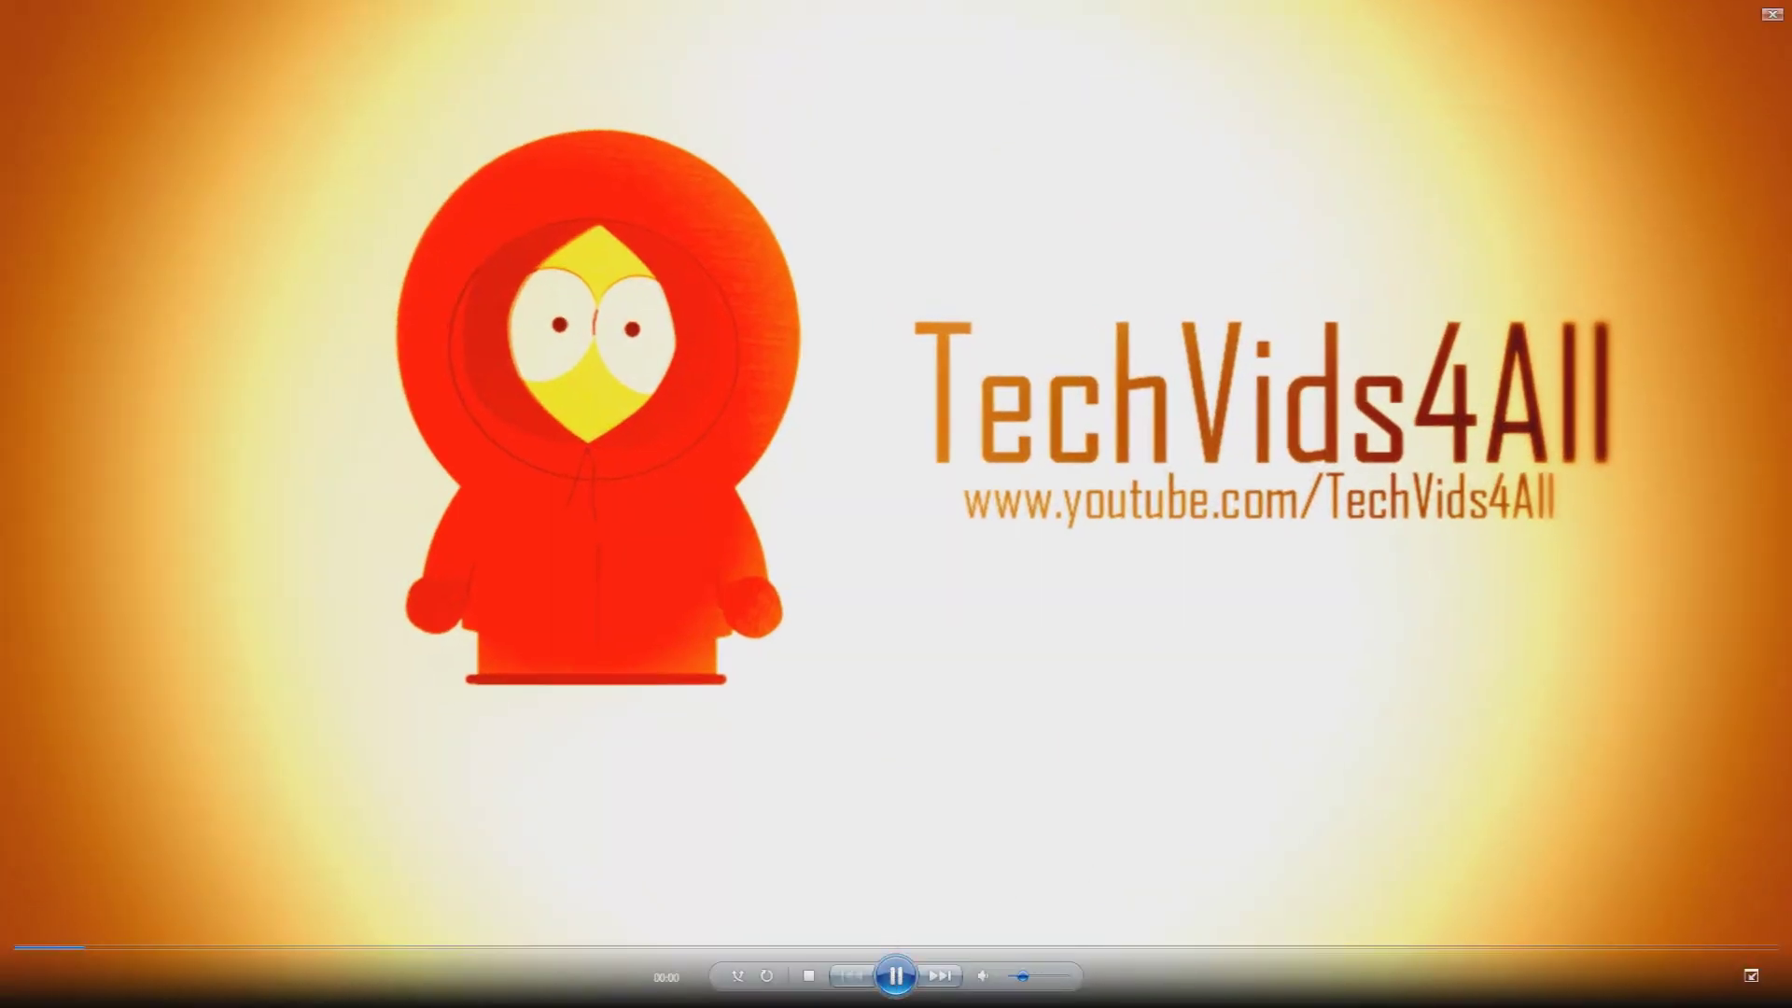